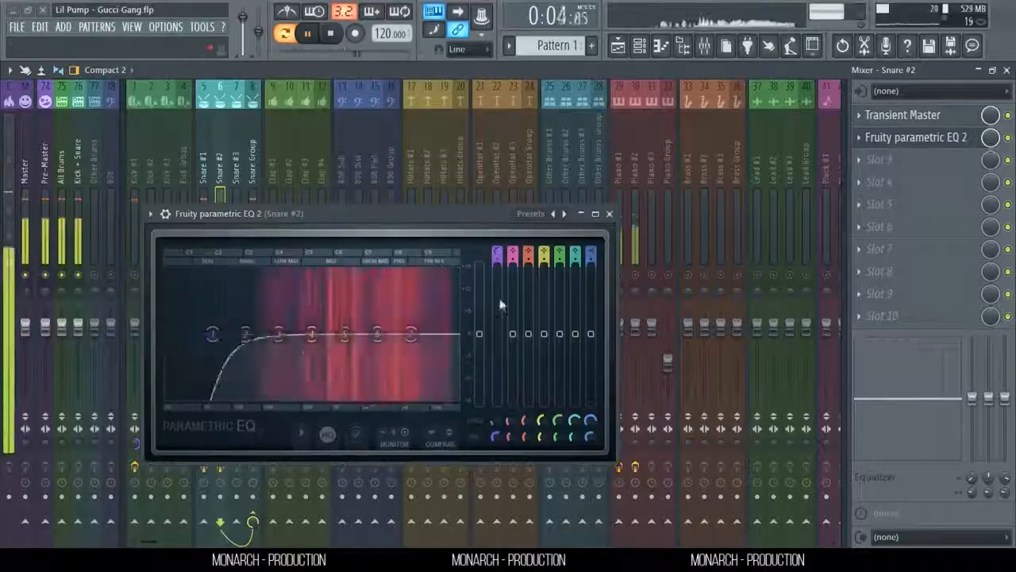
left_click_drag(340, 302, 341, 325)
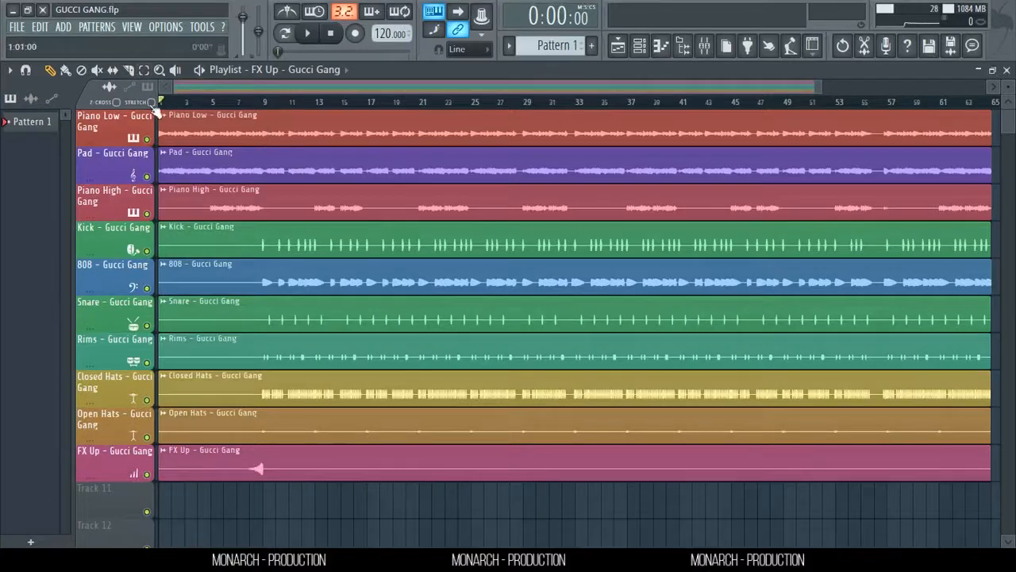
Step: Play the Gucci Gang arrangement from the start of the playlist through the drum entry and stop playback
scroll(224, 116, "down", 2)
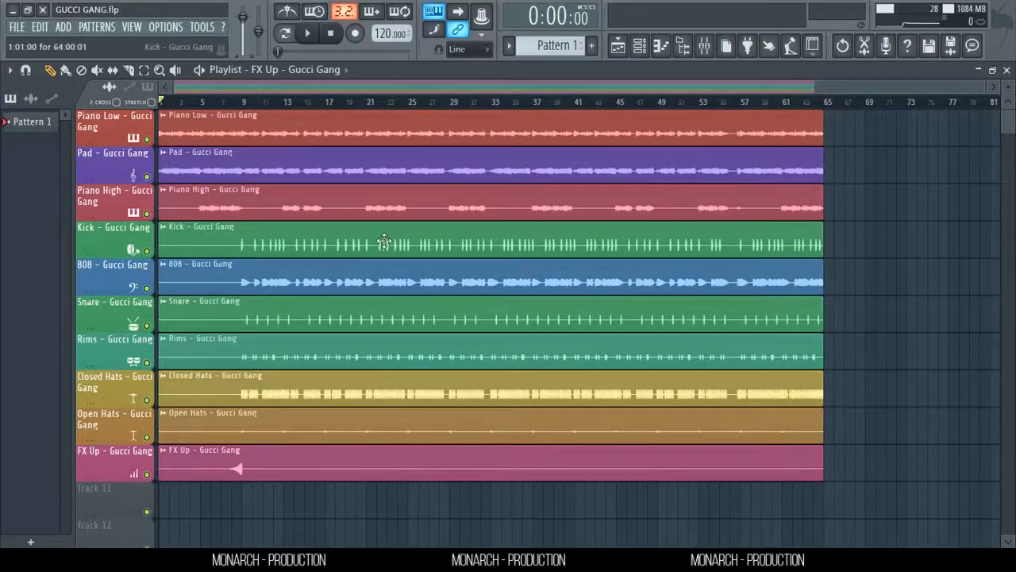
scroll(384, 241, "up", 2)
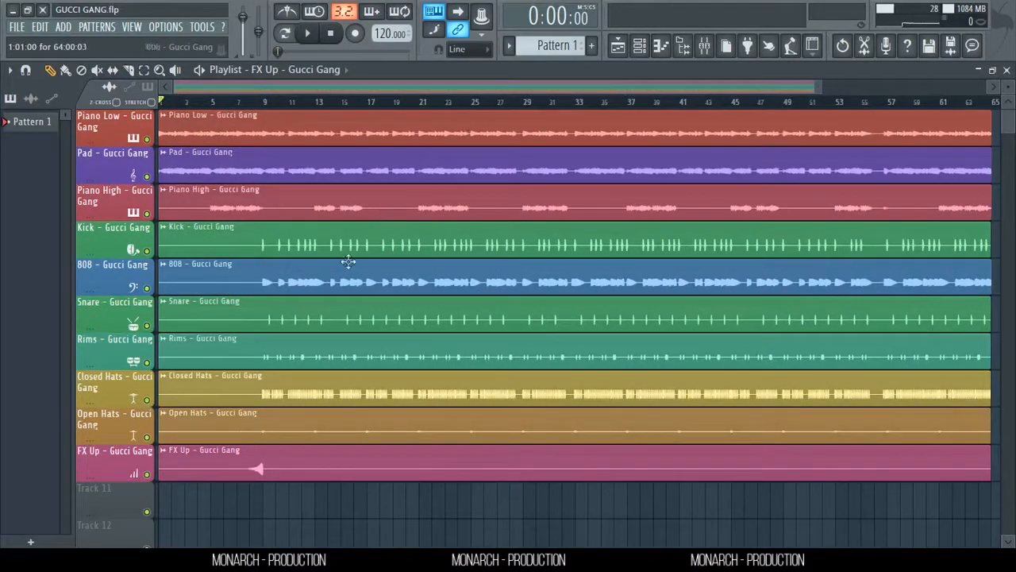
key("space")
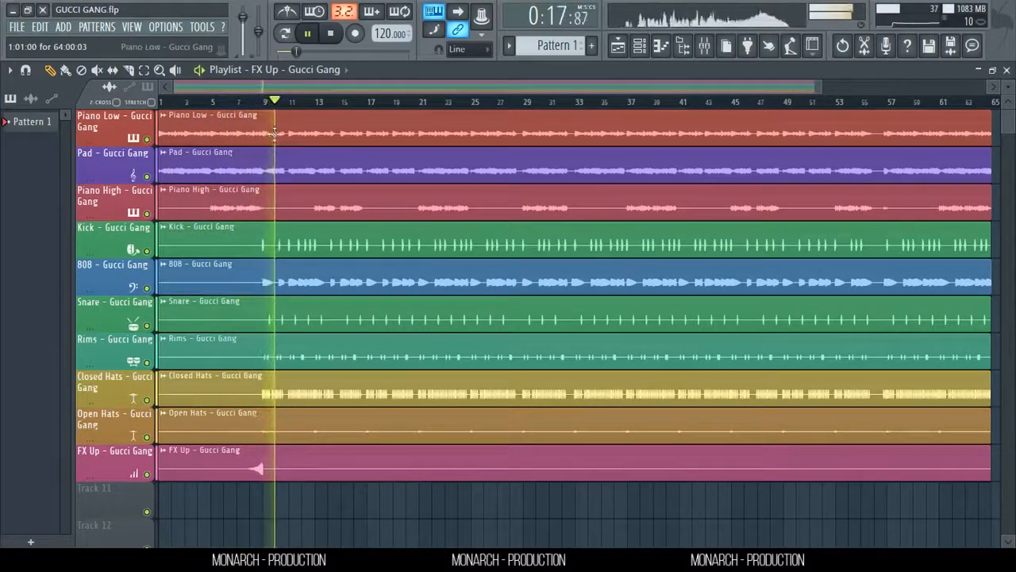
key("space")
Step: Open the mixer and examine the effects and routing of the Pad, Closed Hats, FX Up and Insert 21 tracks
left_click(704, 46)
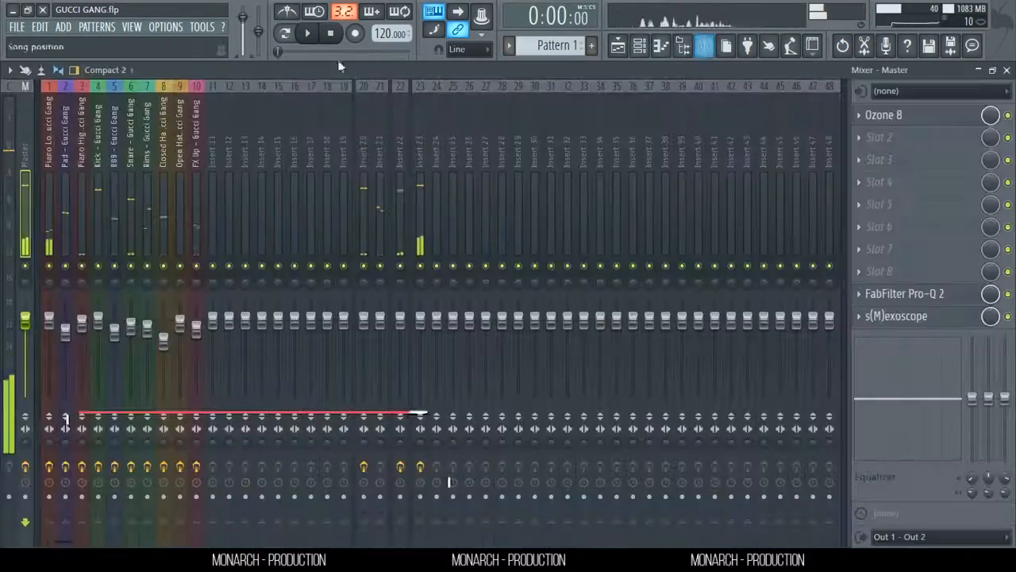
left_click(57, 181)
left_click(72, 179)
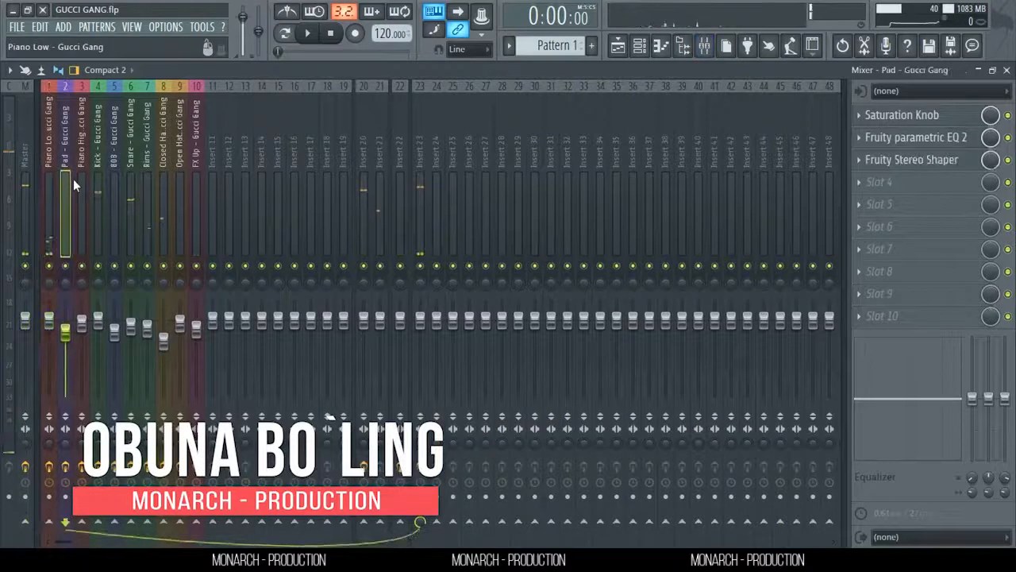
left_click(151, 183)
left_click(163, 181)
left_click(377, 139)
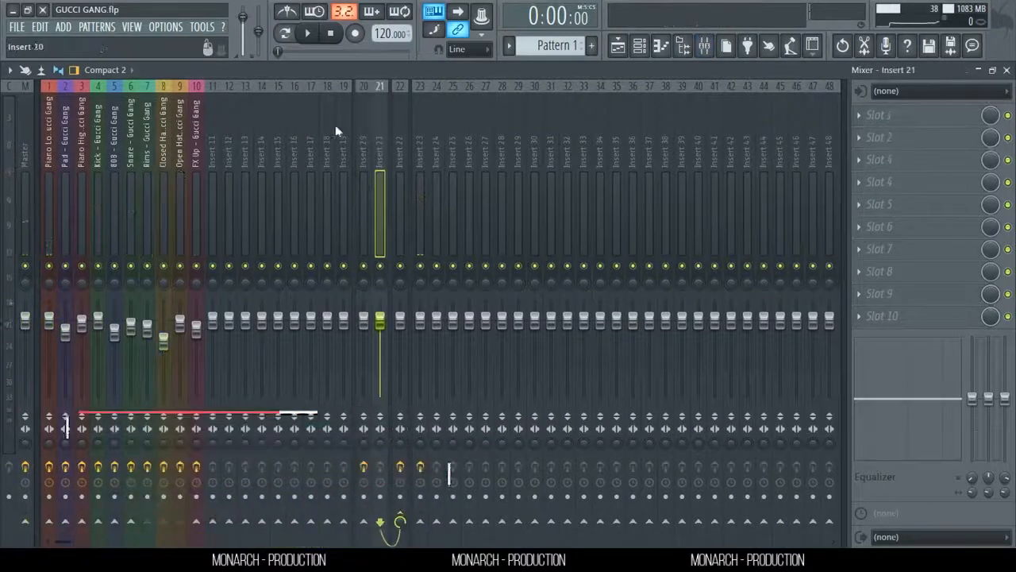
left_click(170, 143)
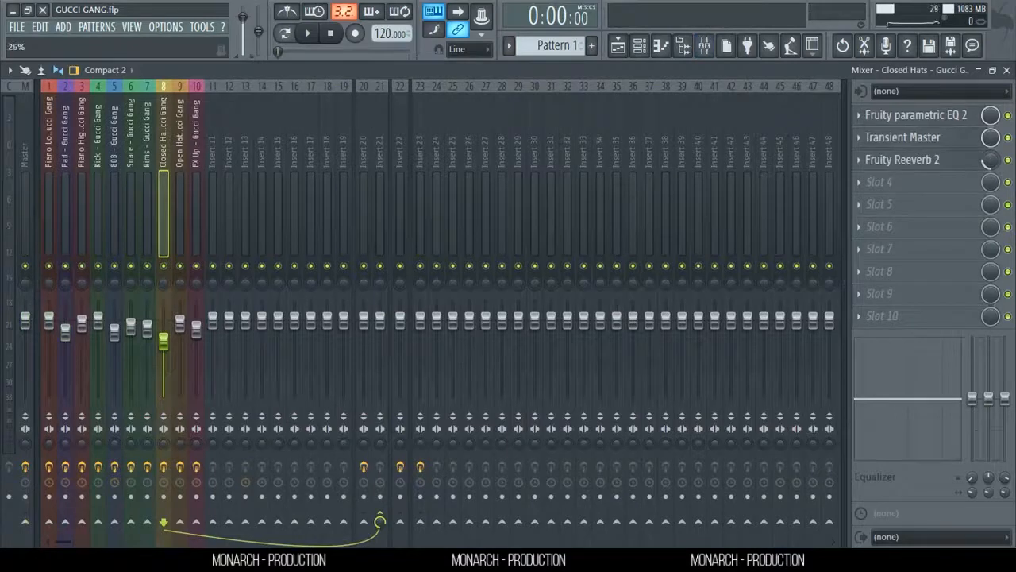
left_click(197, 133)
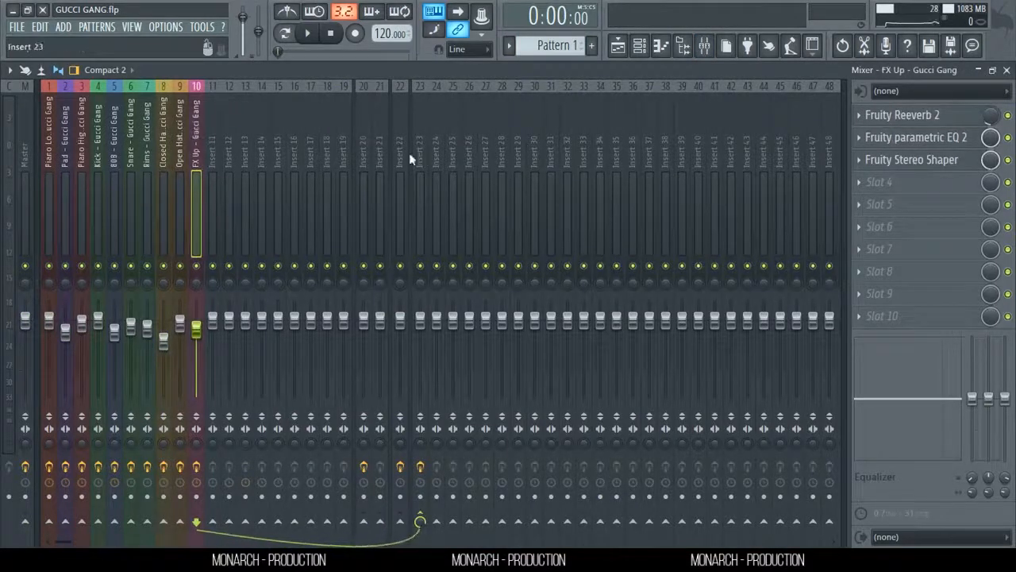
Step: Rename mixer track Insert 20 as "Kick + Snare"
left_click(362, 147)
right_click(362, 107)
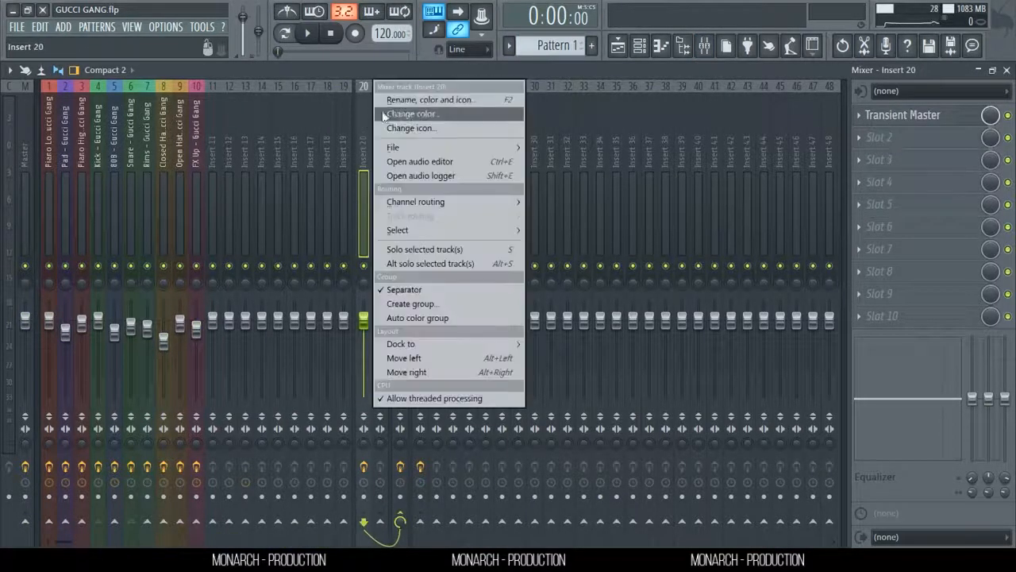
left_click(437, 100)
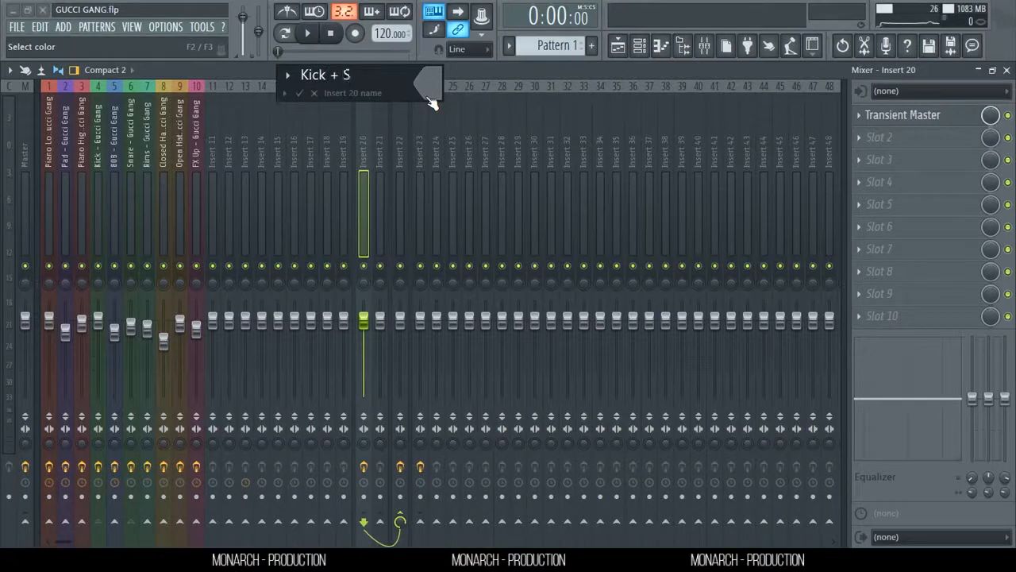
key("Return")
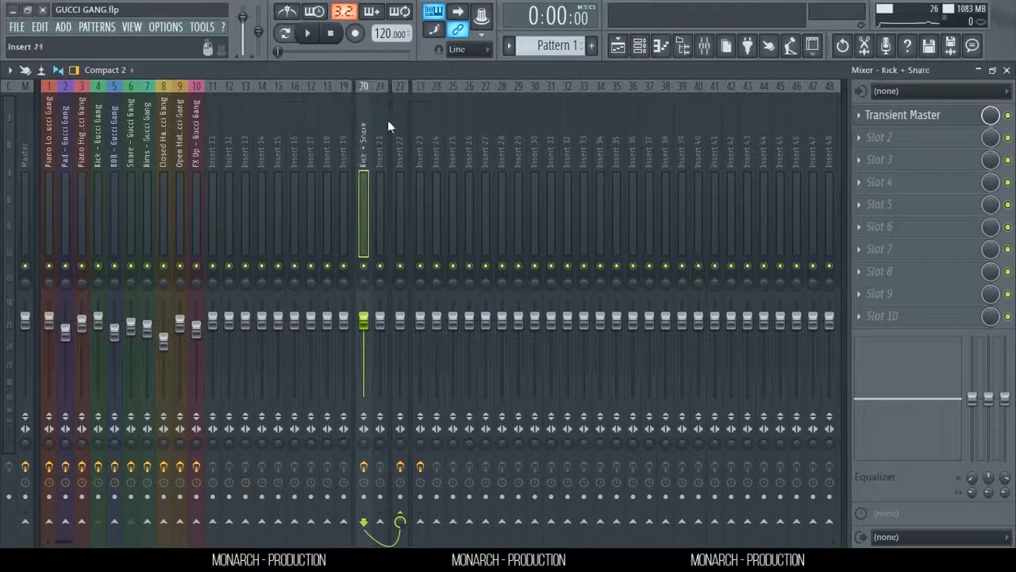
Step: Rename mixer track Insert 21 as "Other Drums"
right_click(384, 121)
left_click(412, 98)
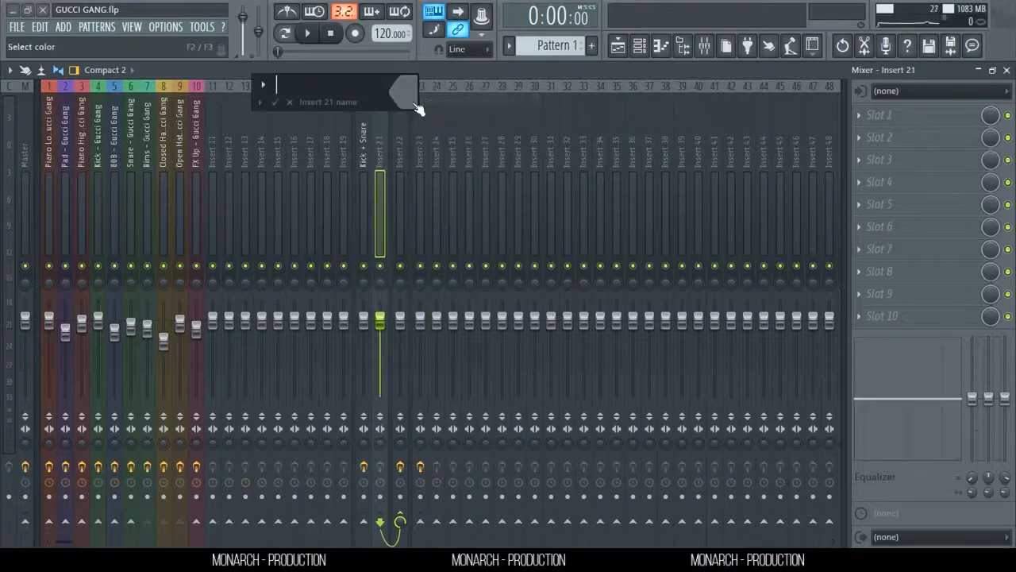
type("Oth")
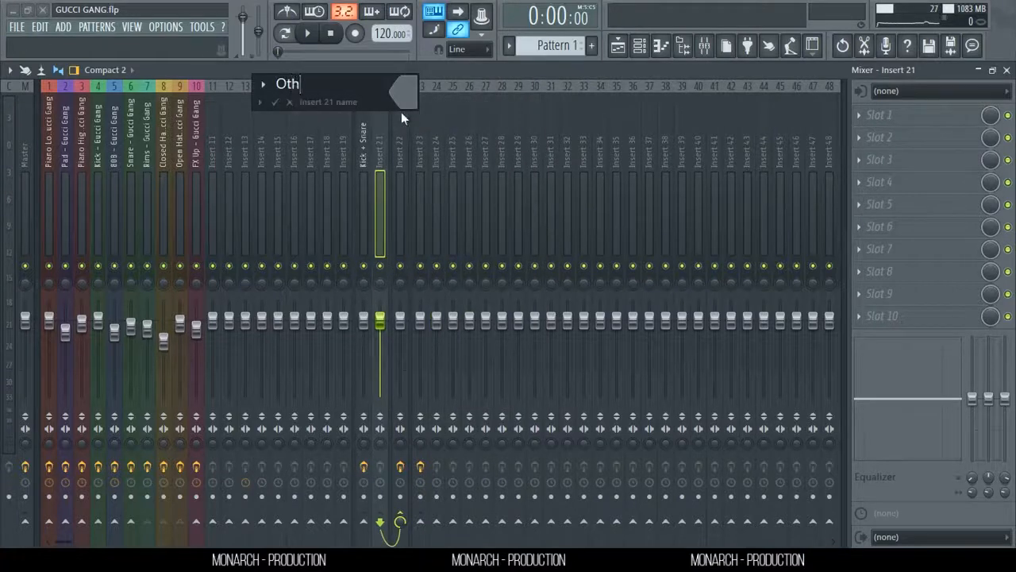
type("er Drums")
key("Return")
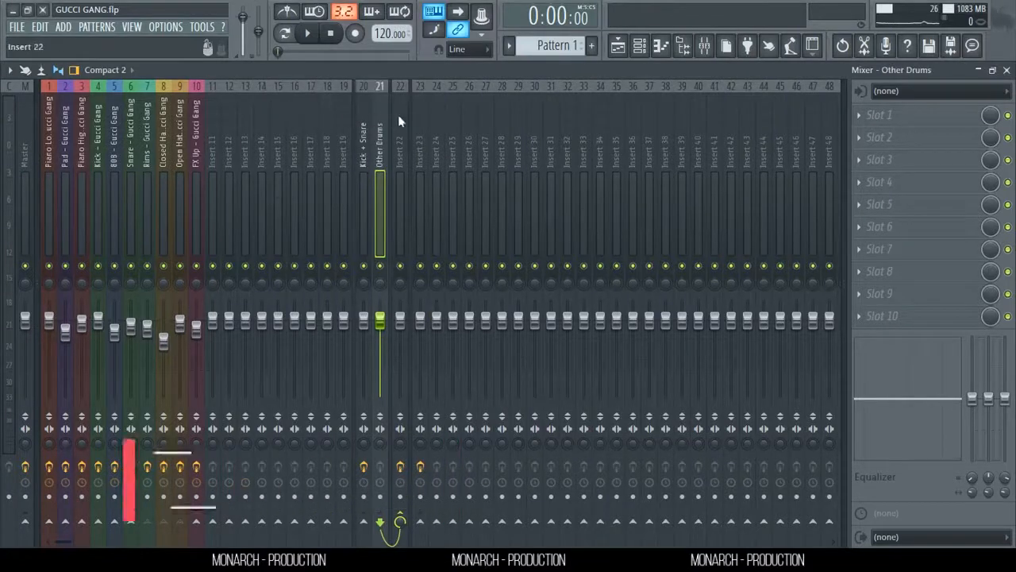
Step: Rename mixer track Insert 22 as "All Druma"
left_click(367, 131)
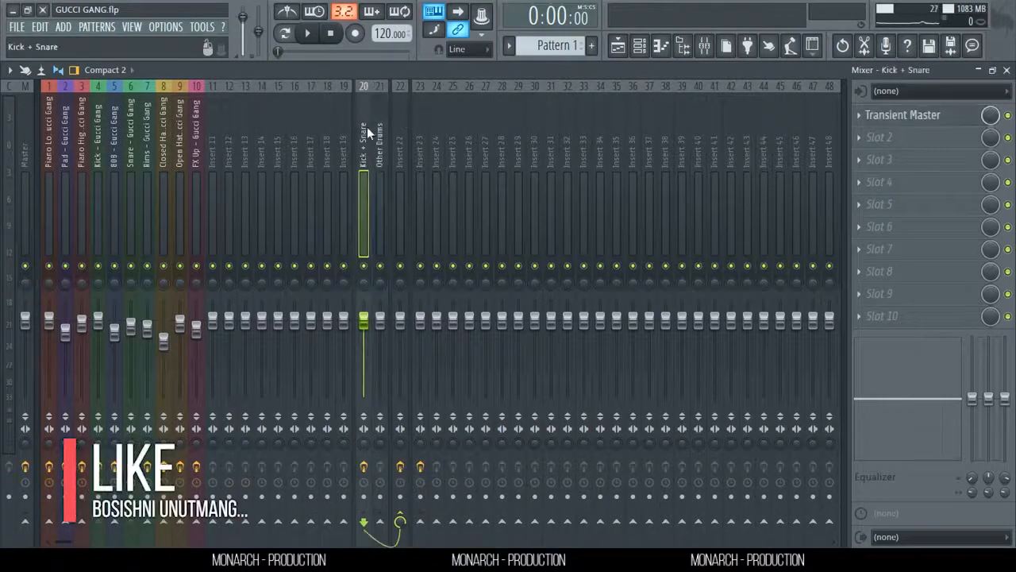
right_click(400, 119)
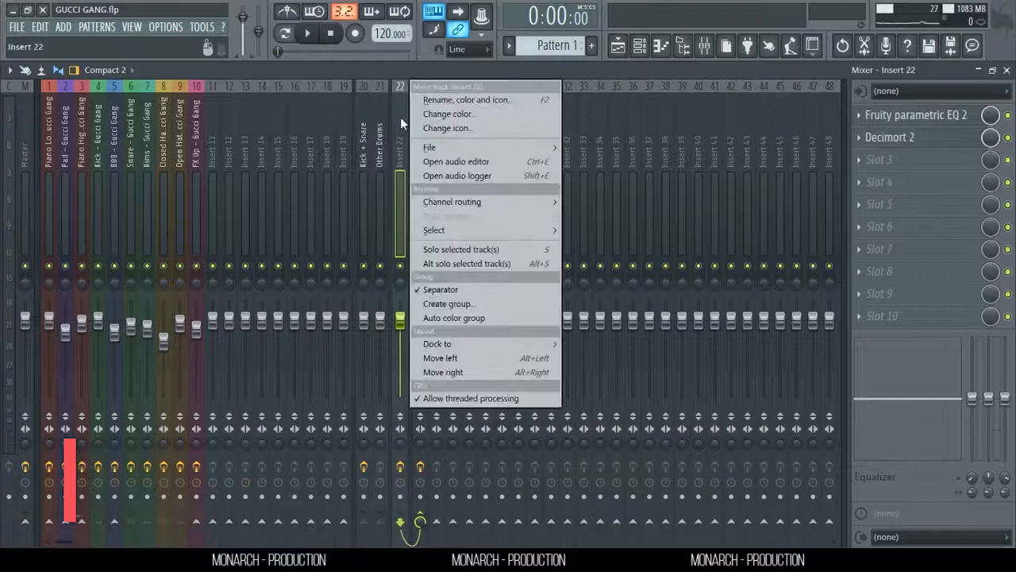
left_click(437, 99)
type("All Dru")
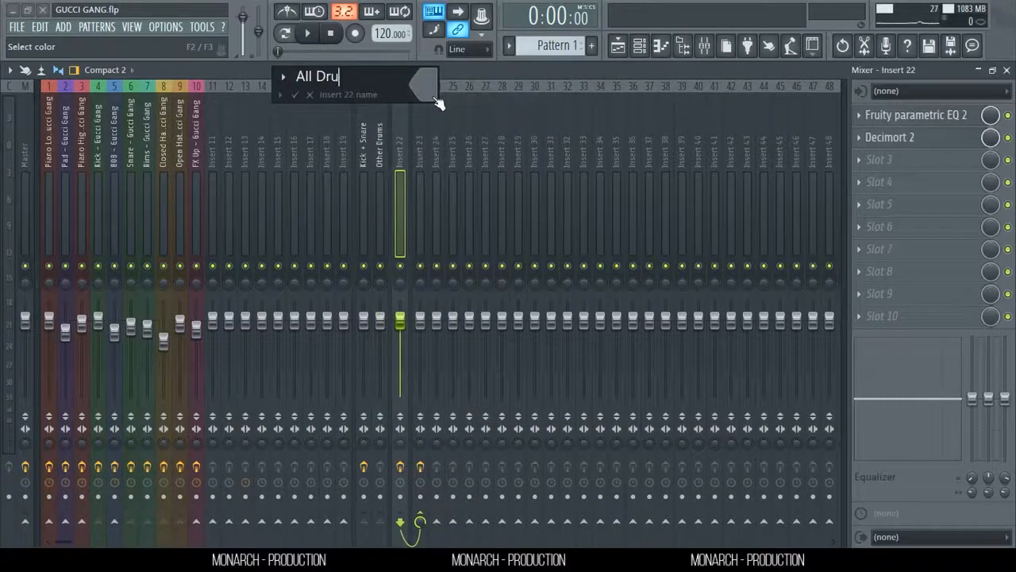
type("ma")
key("Return")
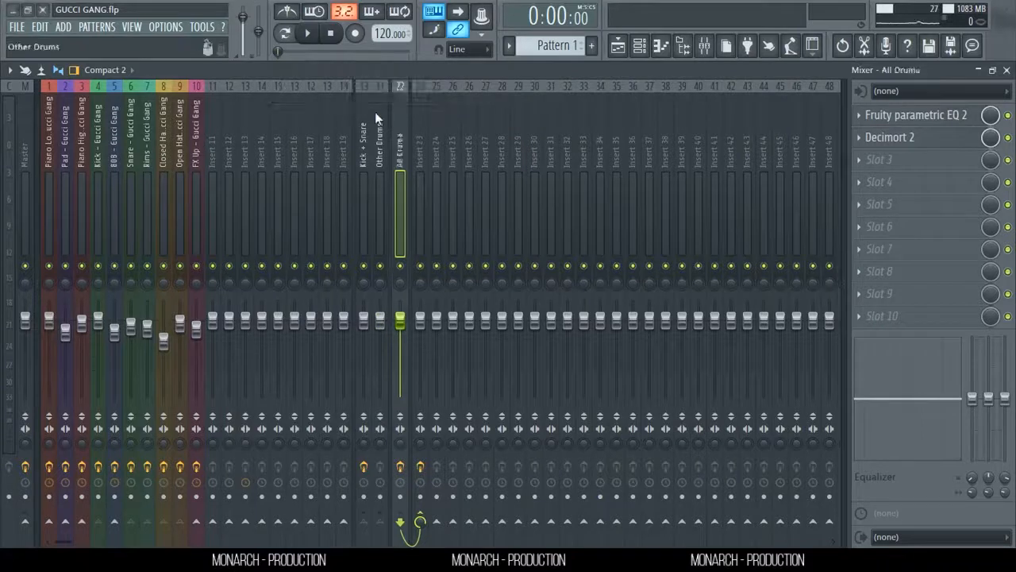
Step: Rename mixer track Insert 23 as "Pre-Master"
right_click(425, 112)
left_click(452, 99)
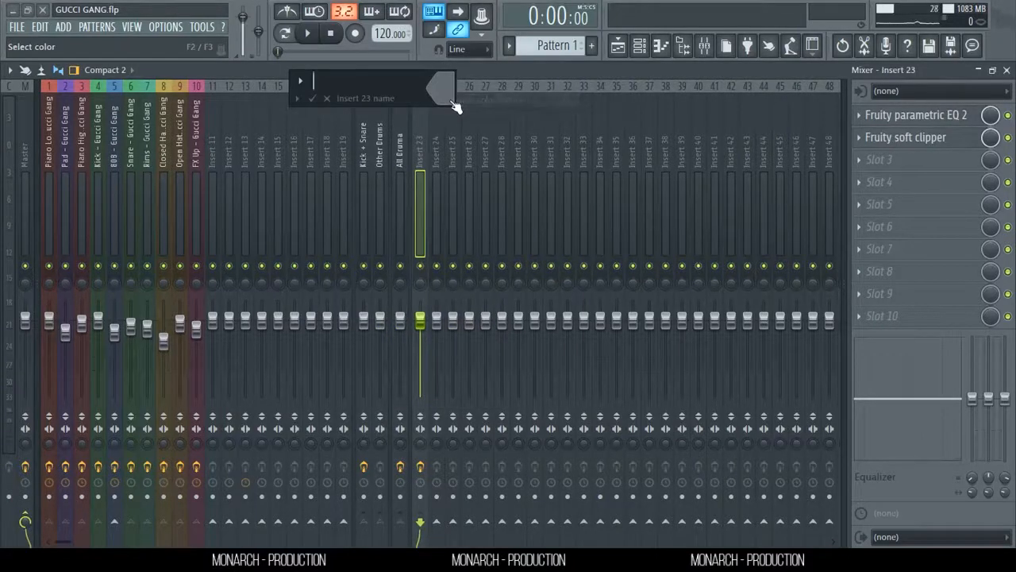
type("Pre")
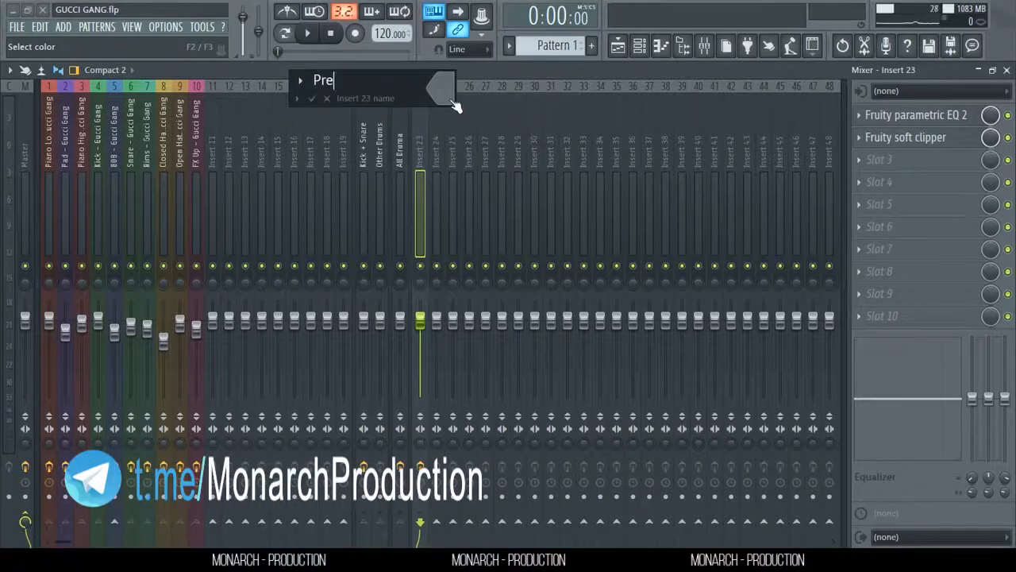
type("-Mas")
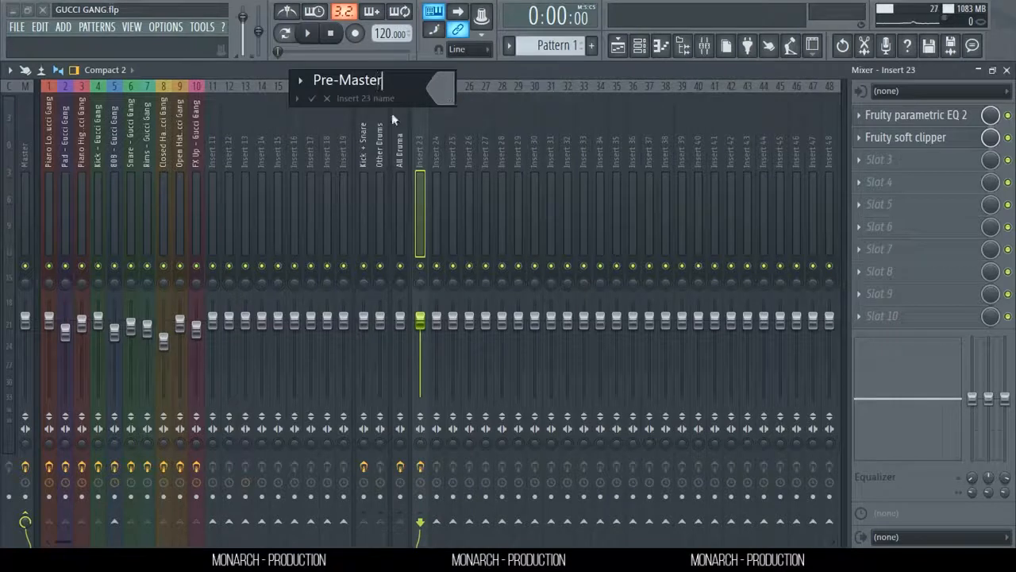
type("ter")
left_click(313, 98)
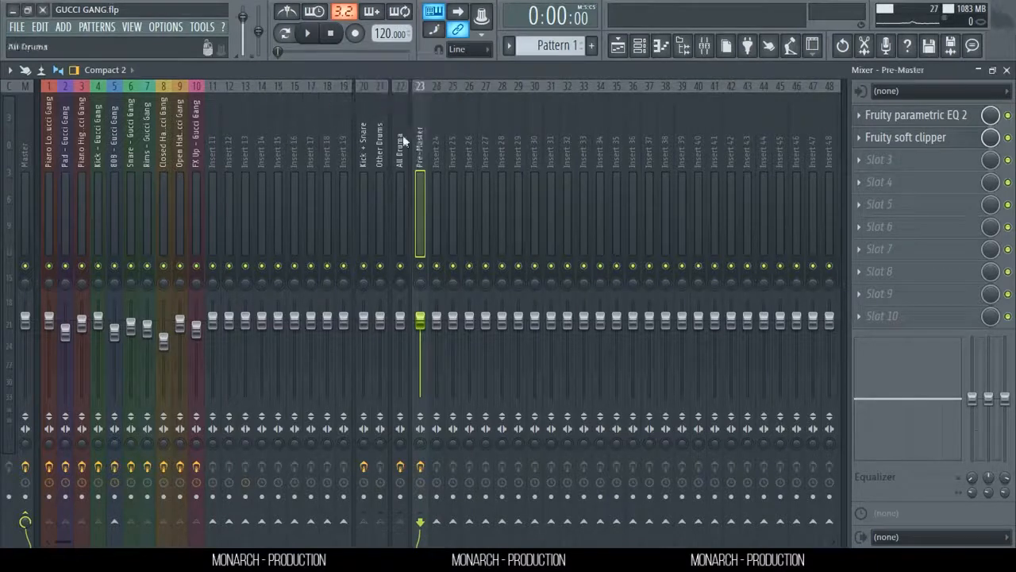
Step: Examine the Piano Low track's Saturation Knob, Fruity Parametric EQ 2 and Fruity Reeverb 2 settings, closing each plugin after viewing
left_click(365, 180)
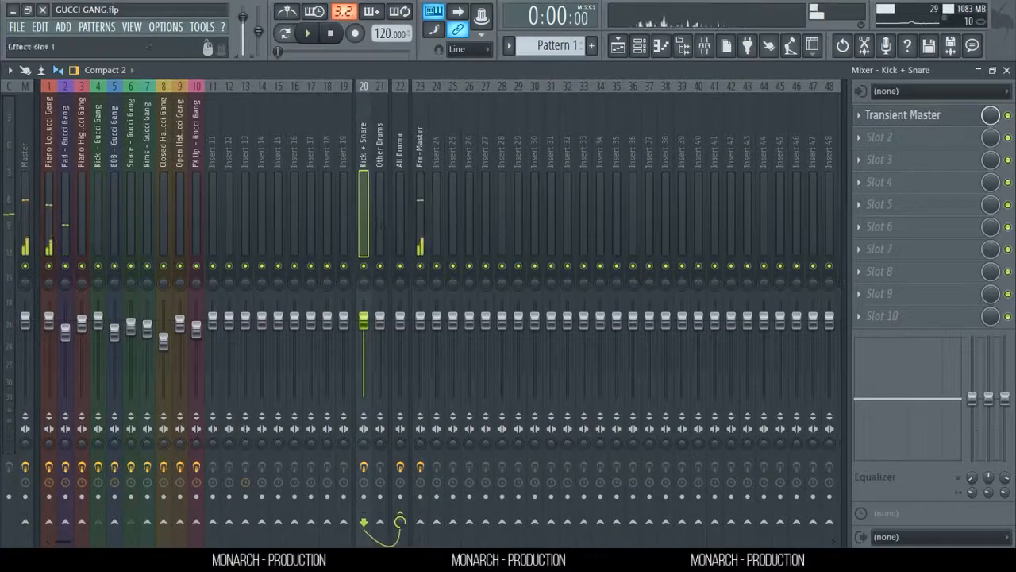
left_click(55, 137)
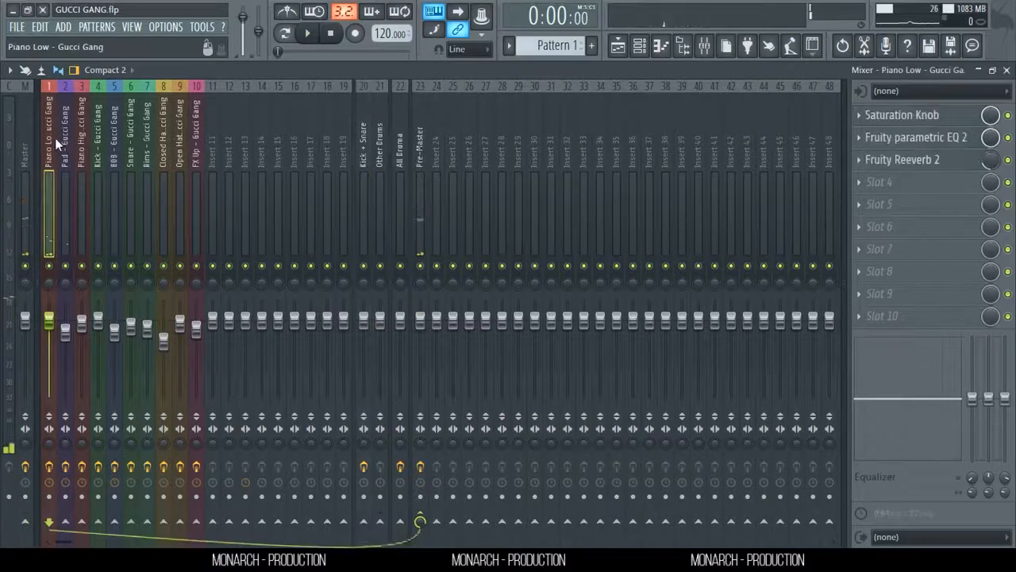
left_click(59, 138)
left_click(53, 139)
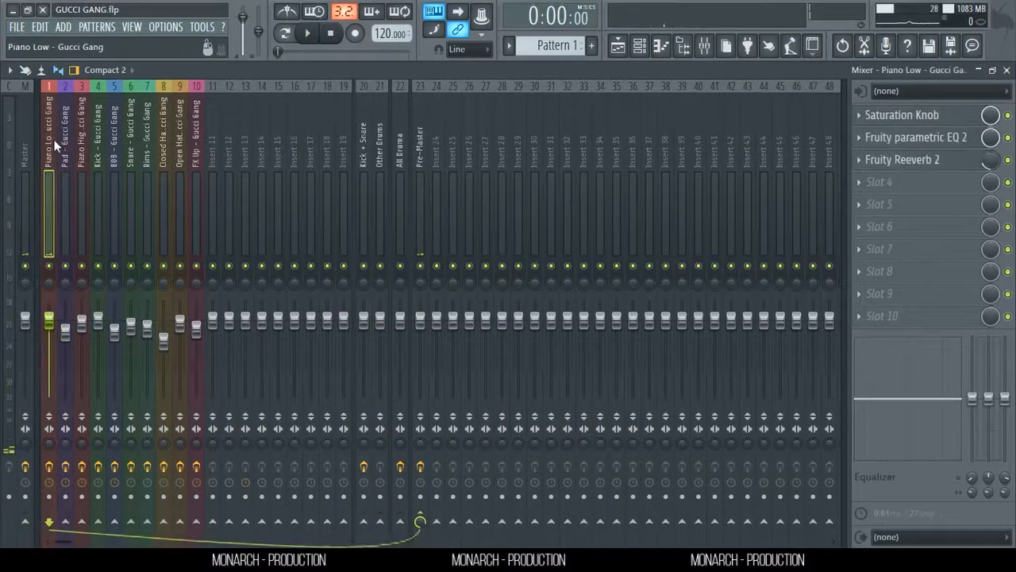
left_click(925, 116)
left_click(925, 116)
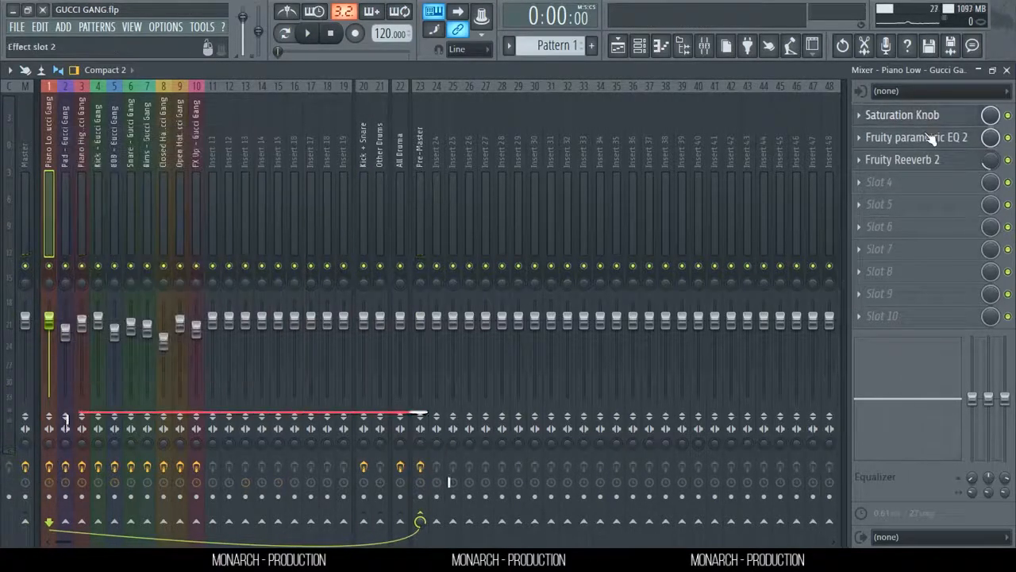
left_click(931, 139)
left_click(930, 139)
left_click(938, 162)
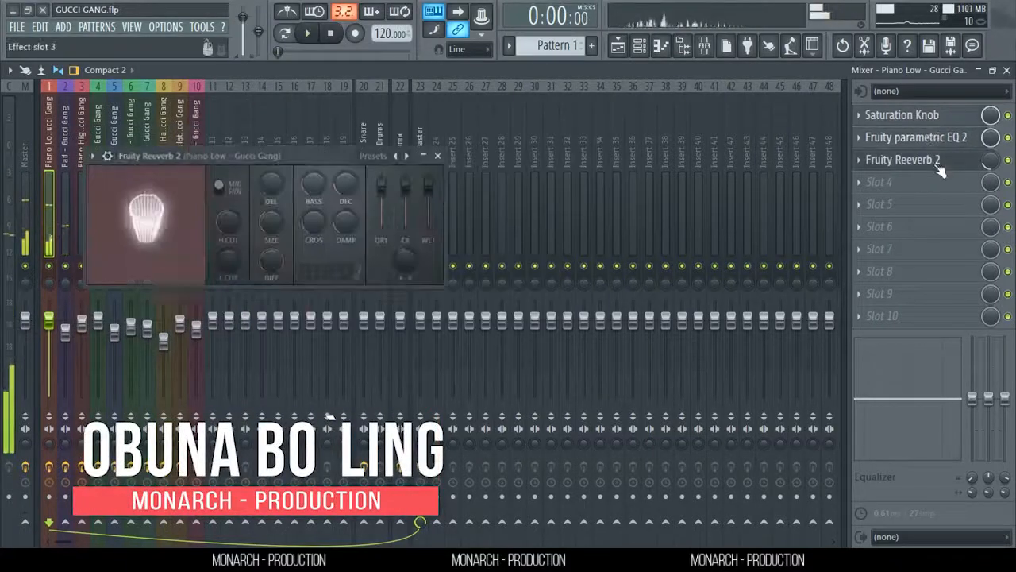
left_click(939, 165)
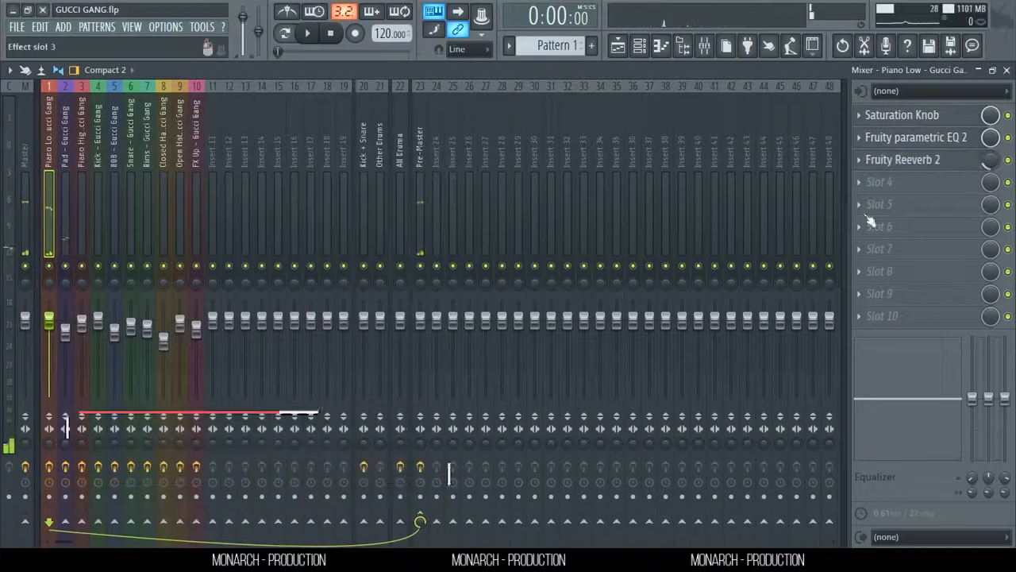
Step: Solo the Pad mixer track and play it briefly on its own
left_click(74, 141)
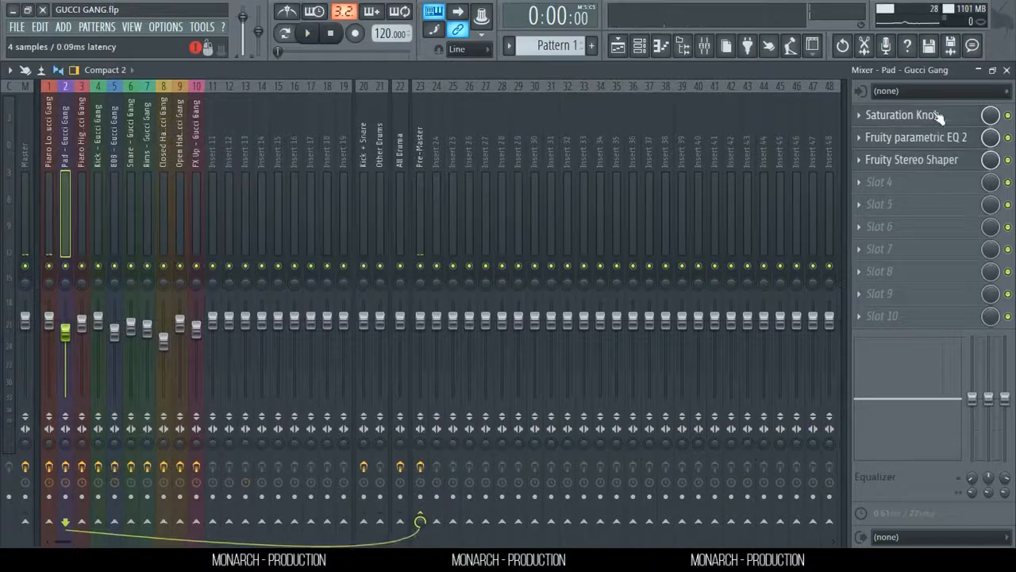
right_click(69, 265)
key("space")
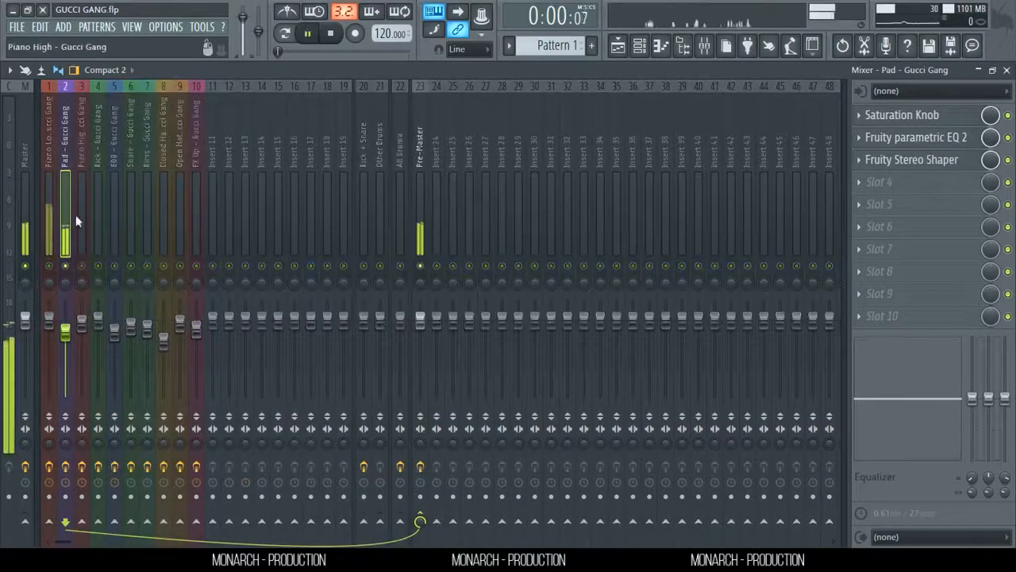
key("space")
Step: Examine the Pad track's Saturation Knob, Fruity Parametric EQ 2 and Fruity Stereo Shaper, and close the mixer to return to the playlist
left_click(951, 119)
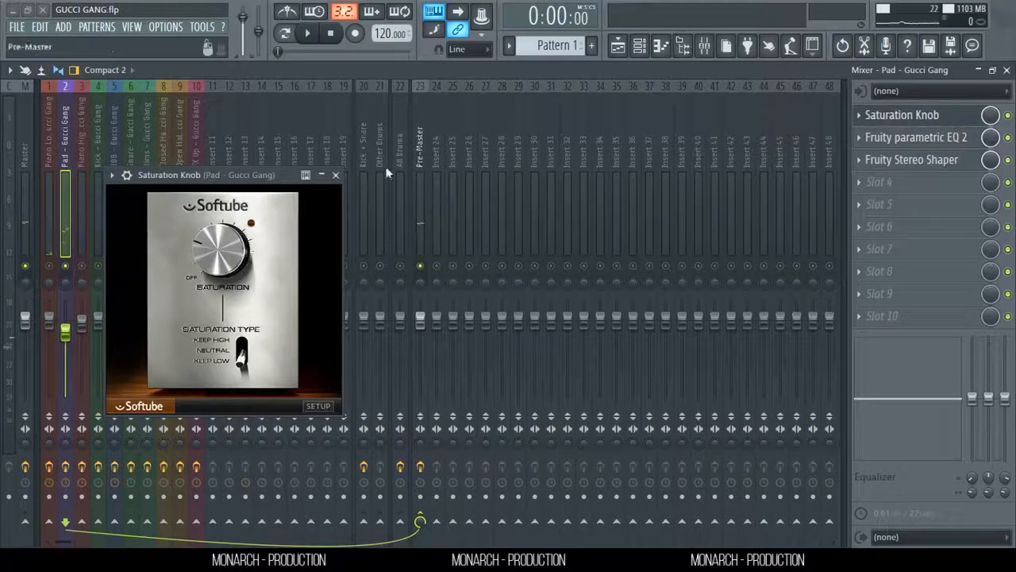
left_click(336, 175)
left_click(924, 139)
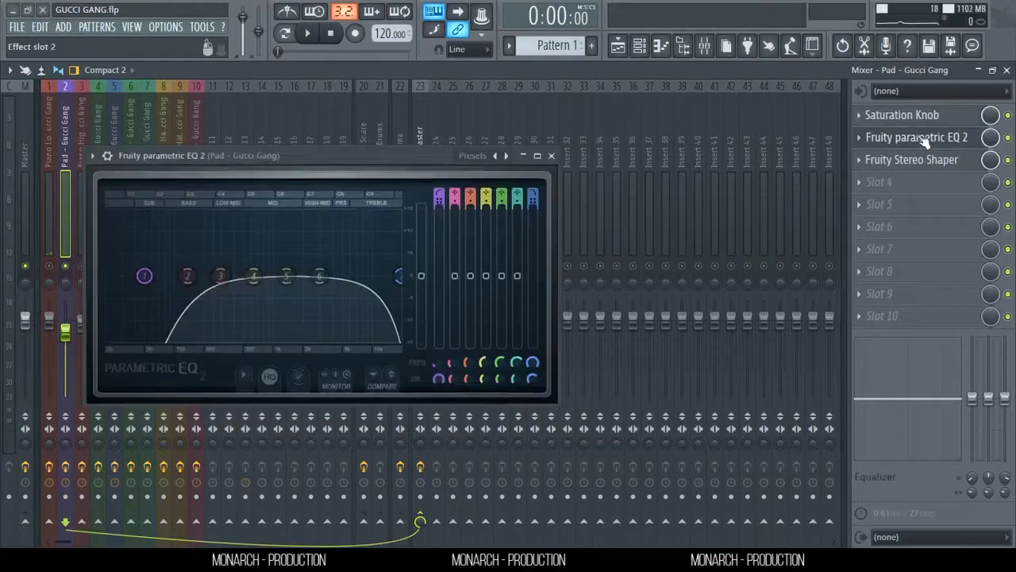
left_click(933, 161)
left_click(935, 164)
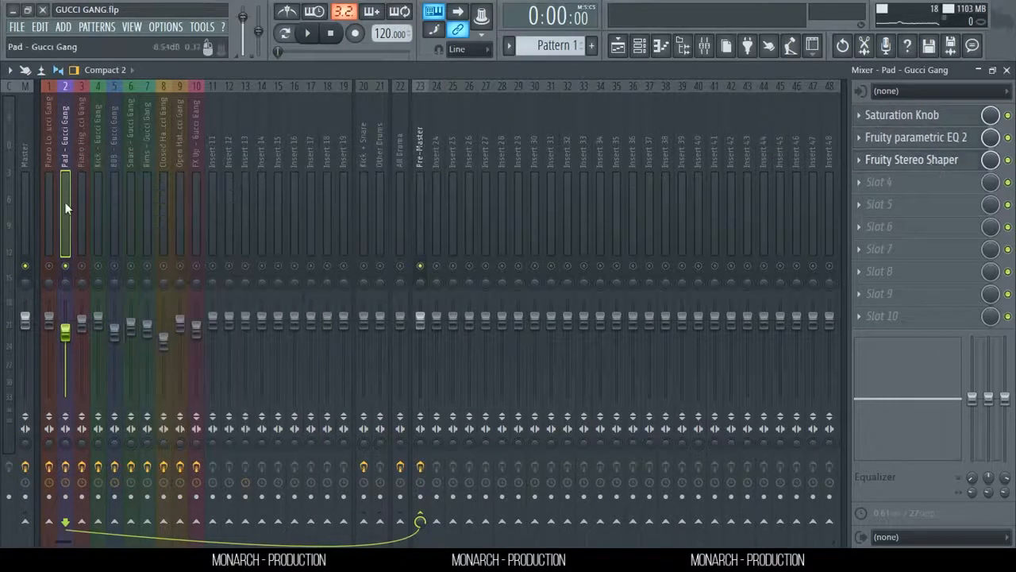
left_click(1005, 70)
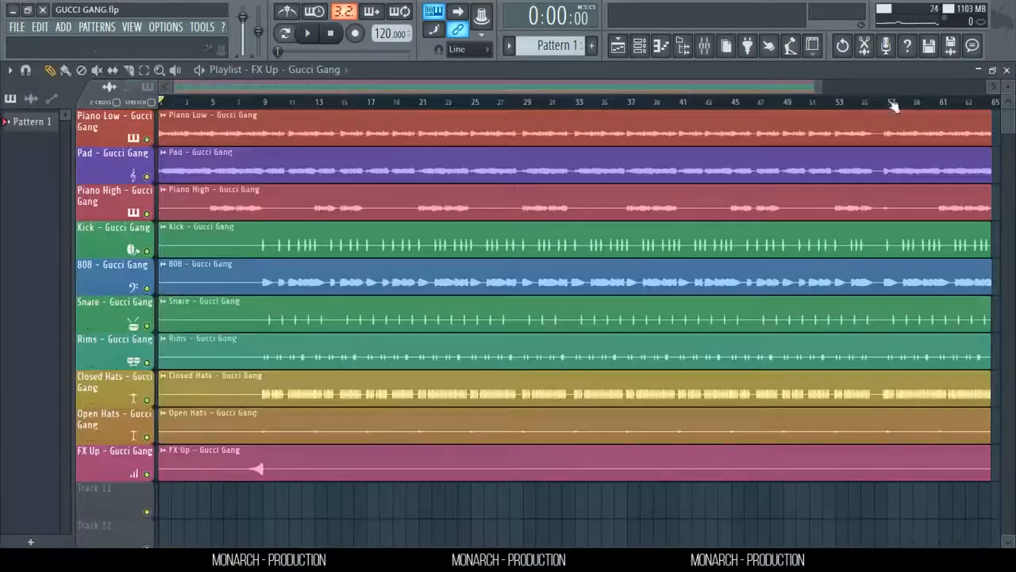
Step: Solo the Piano High mixer track and play it on its own from bar 5
left_click(225, 117)
key("F9")
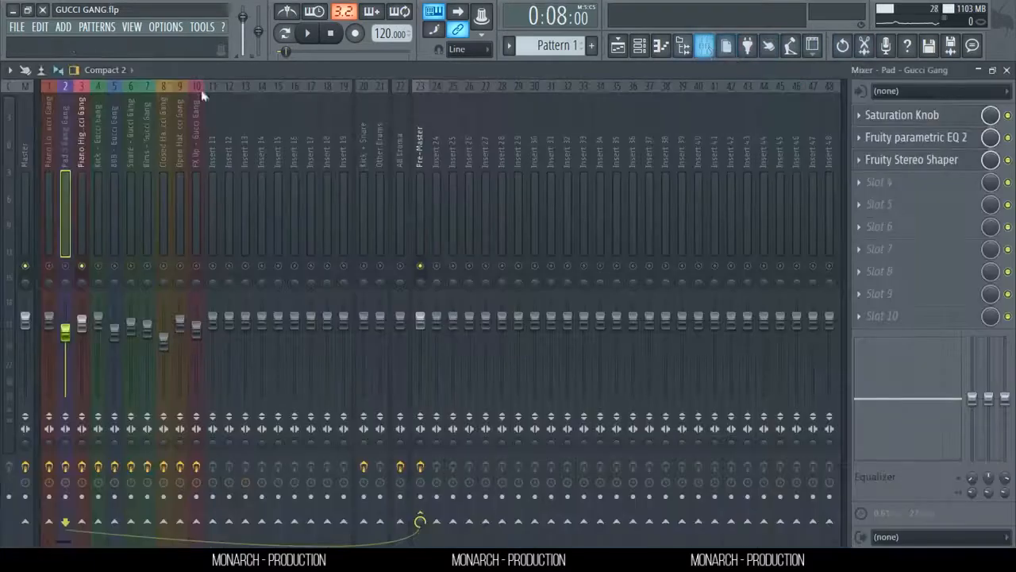
left_click(82, 155)
key("space")
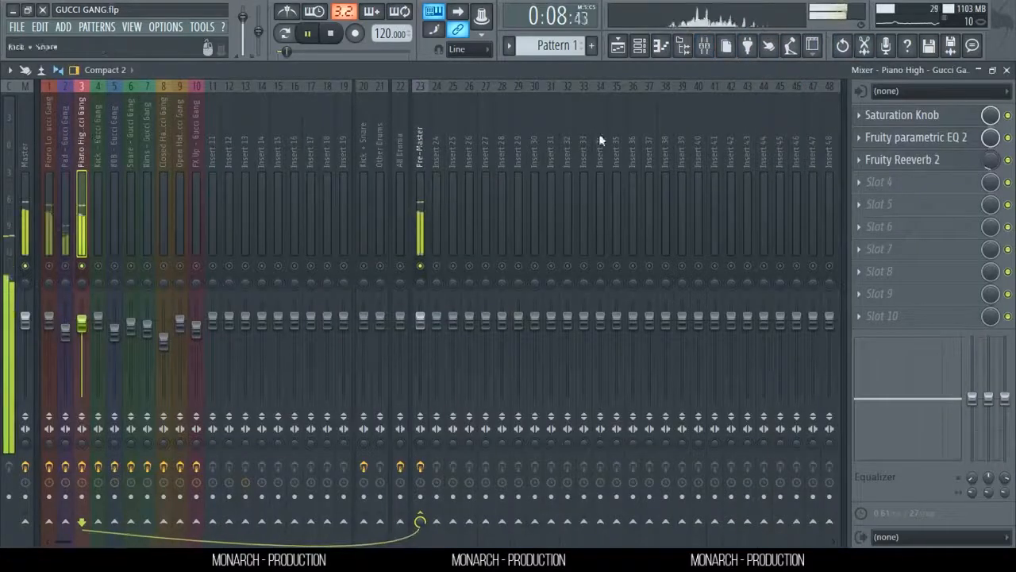
Step: Examine the Piano High track's Saturation Knob, Fruity parametric EQ 2 and Fruity Reeverb 2, and play the soloed track briefly again
left_click(958, 121)
left_click(956, 123)
key("space")
left_click(955, 139)
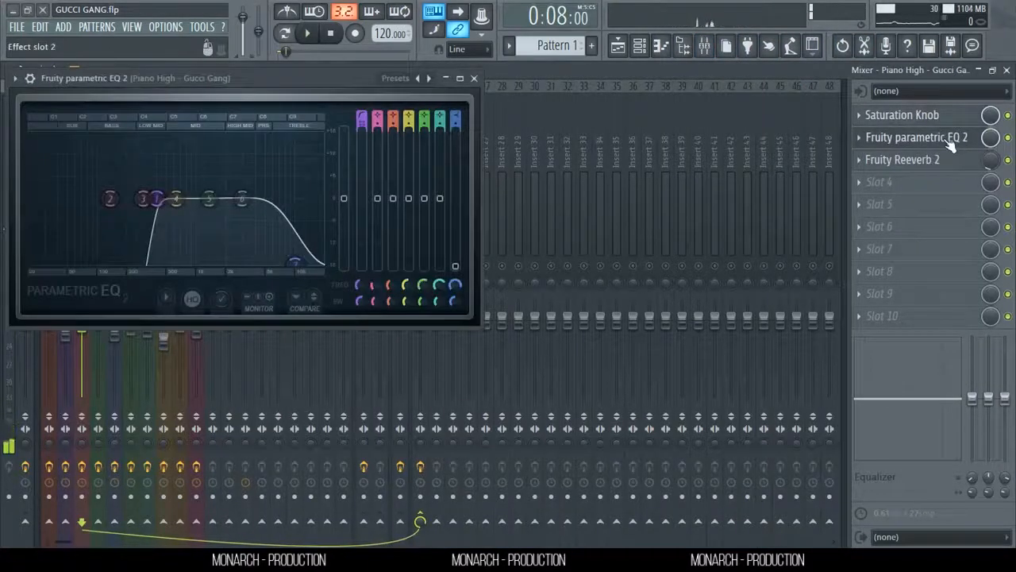
left_click(951, 141)
left_click(941, 163)
left_click(942, 163)
key("space")
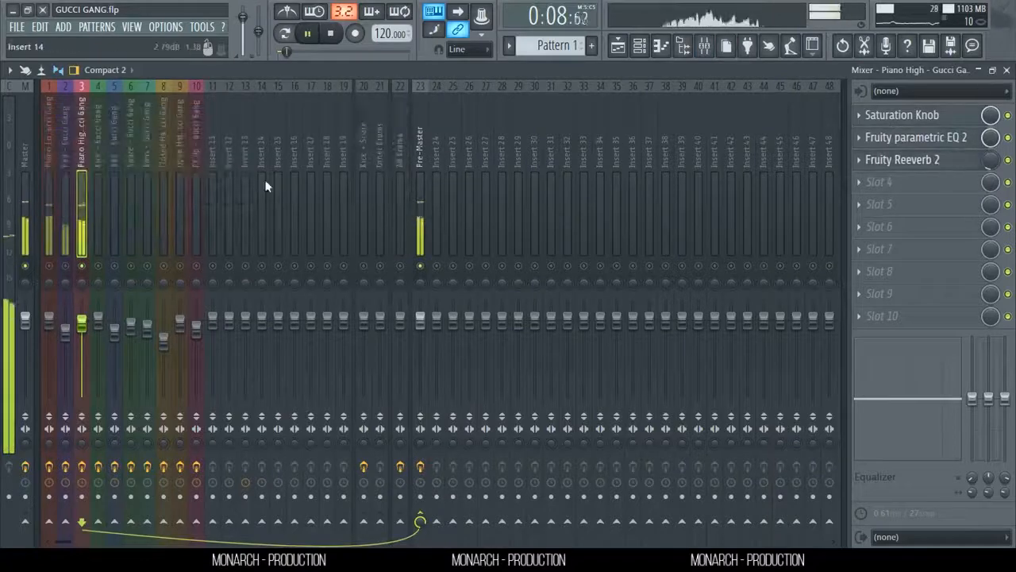
key("space")
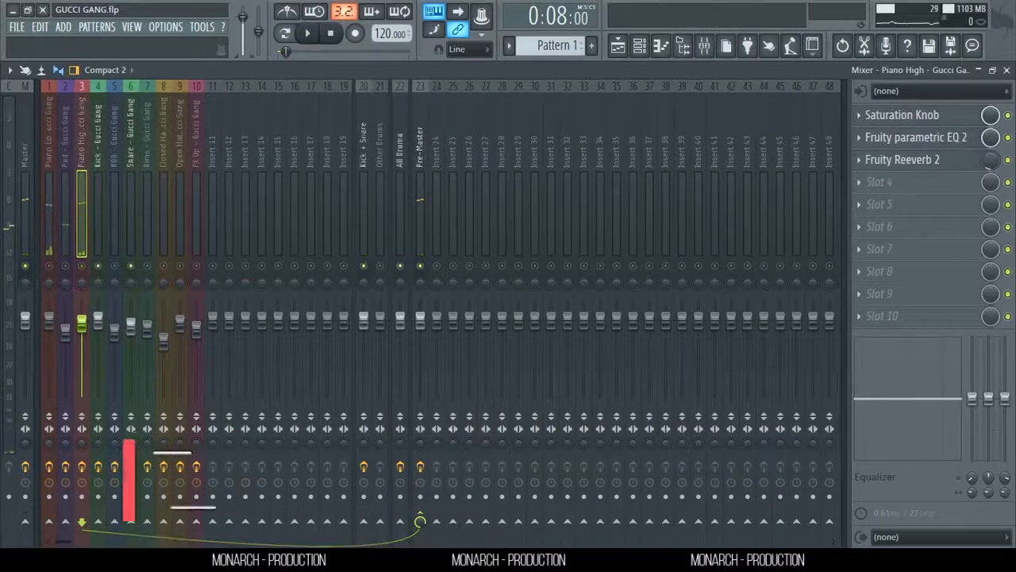
Step: Play the song from bar 9 with the Kick + Snare bus soloed, returning to the mixer during playback
left_click(1007, 71)
left_click_drag(252, 103, 262, 103)
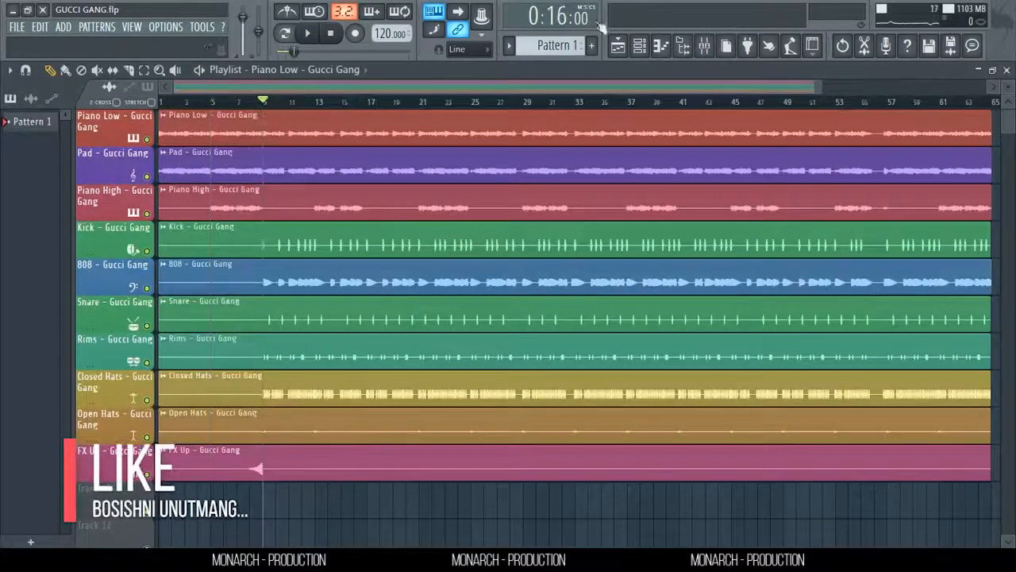
key("space")
left_click(704, 47)
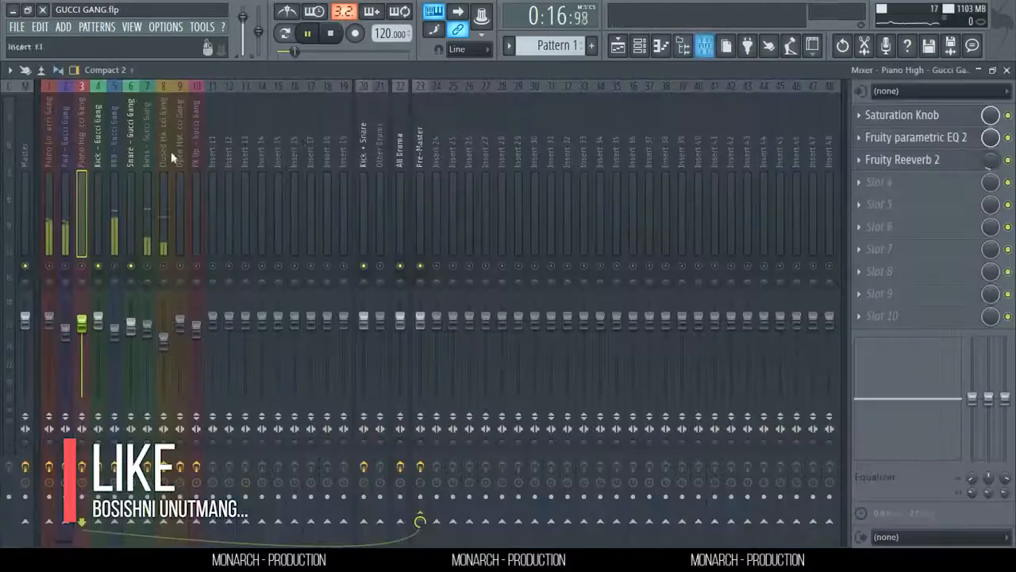
Step: Examine the Kick track's Fruity parametric EQ 2, Transient Master and Fruity peak controller, viewing the EQ a second time
left_click(98, 159)
left_click(952, 115)
left_click(945, 115)
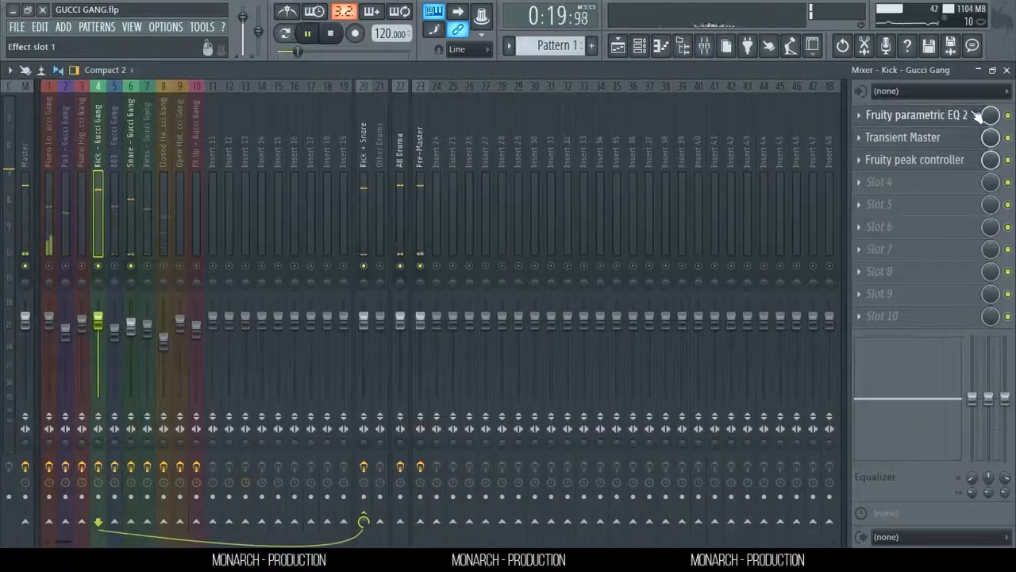
left_click(937, 137)
left_click(942, 139)
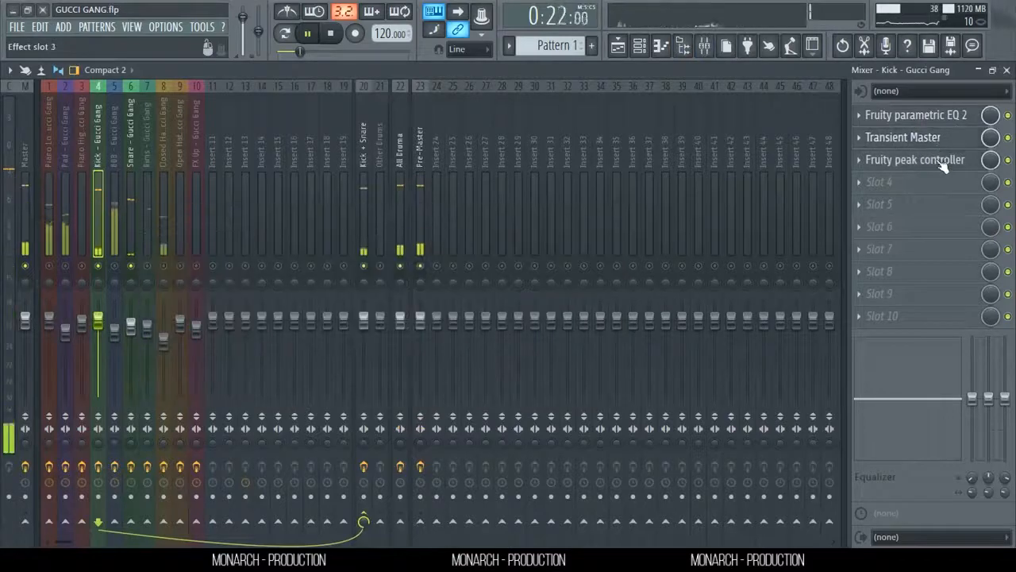
left_click(944, 161)
left_click(946, 163)
left_click(941, 116)
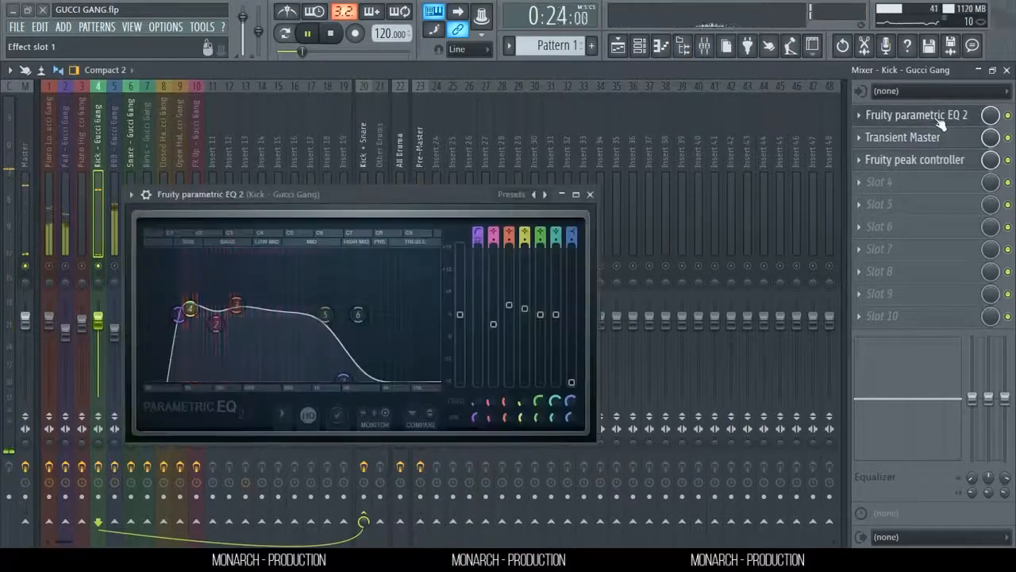
left_click(941, 119)
Step: Examine the Snare track's Fruity parametric EQ 2, Transient Master and Fruity Reeverb 2, and show the Kick + Snare bus's effects chain
left_click(131, 157)
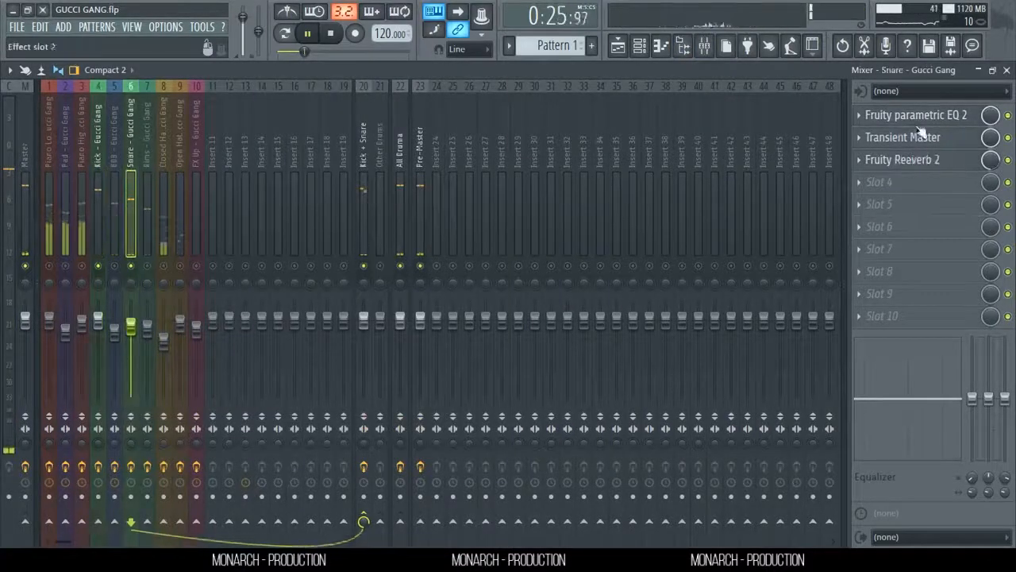
left_click(912, 117)
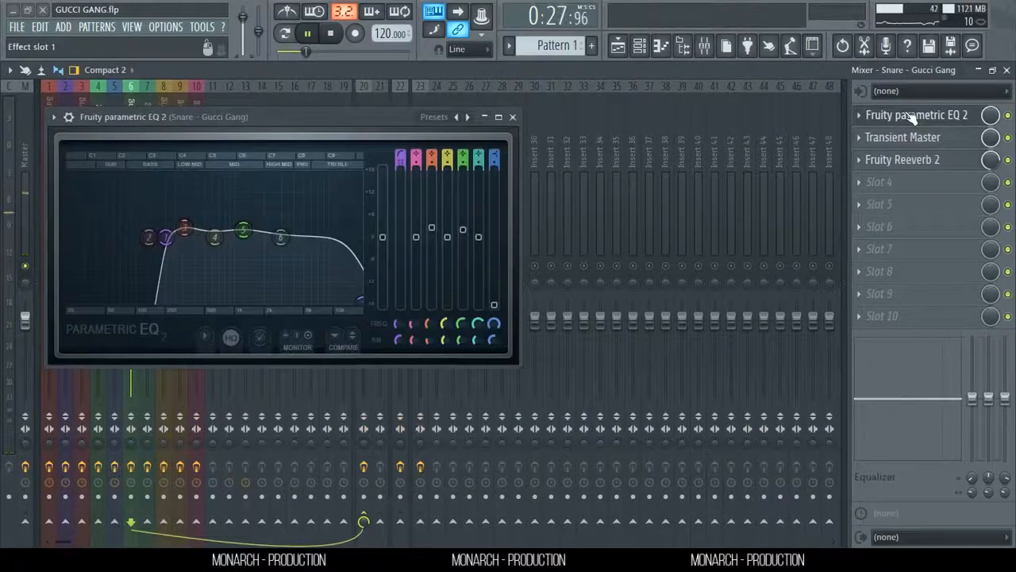
left_click(911, 117)
left_click(912, 141)
left_click(913, 141)
left_click(914, 162)
left_click(914, 162)
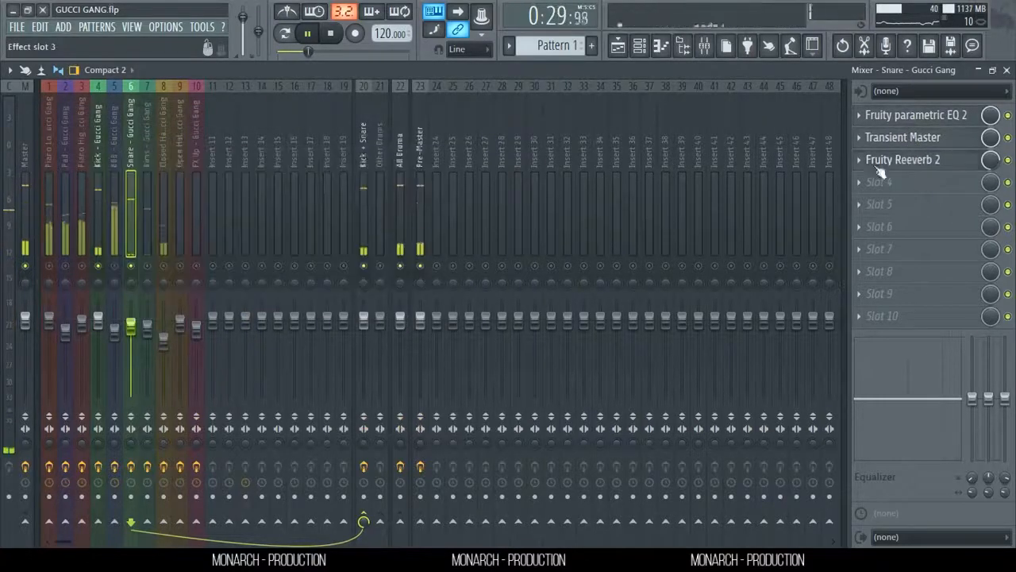
left_click(361, 166)
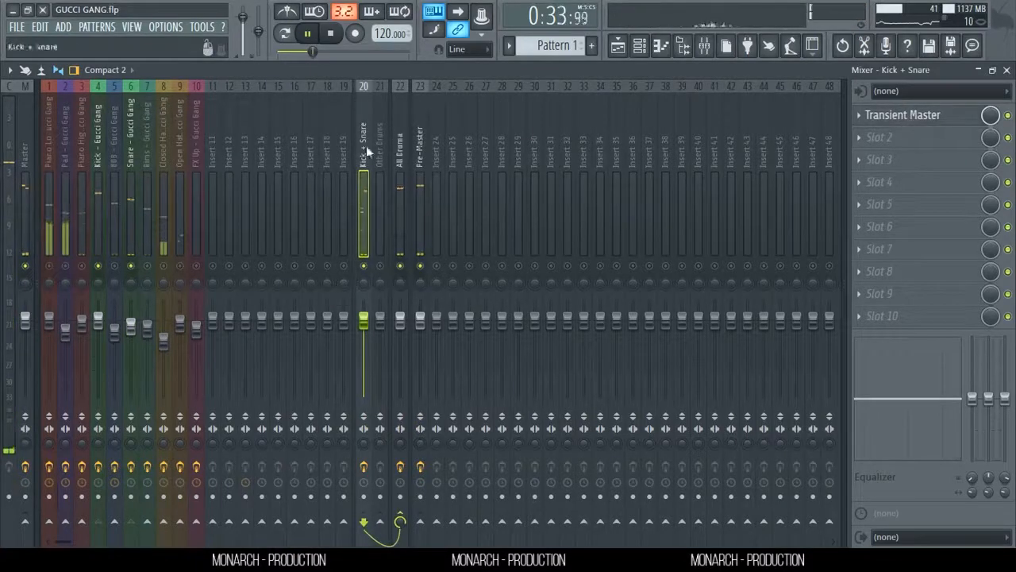
Step: Solo the Other Drums bus and examine the Rims track's Fruity parametric EQ 2 and Transient Master
right_click(382, 266)
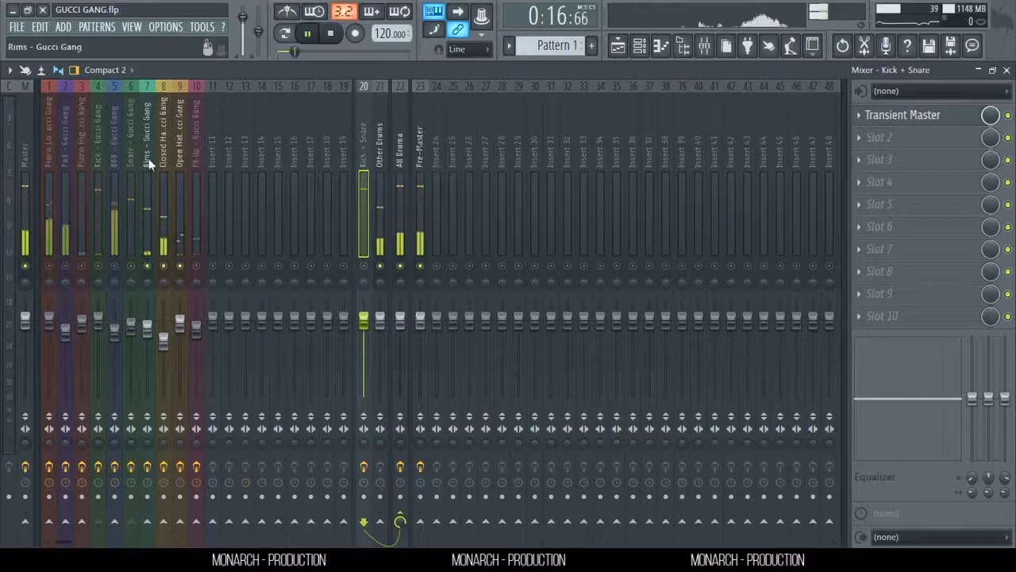
left_click(148, 162)
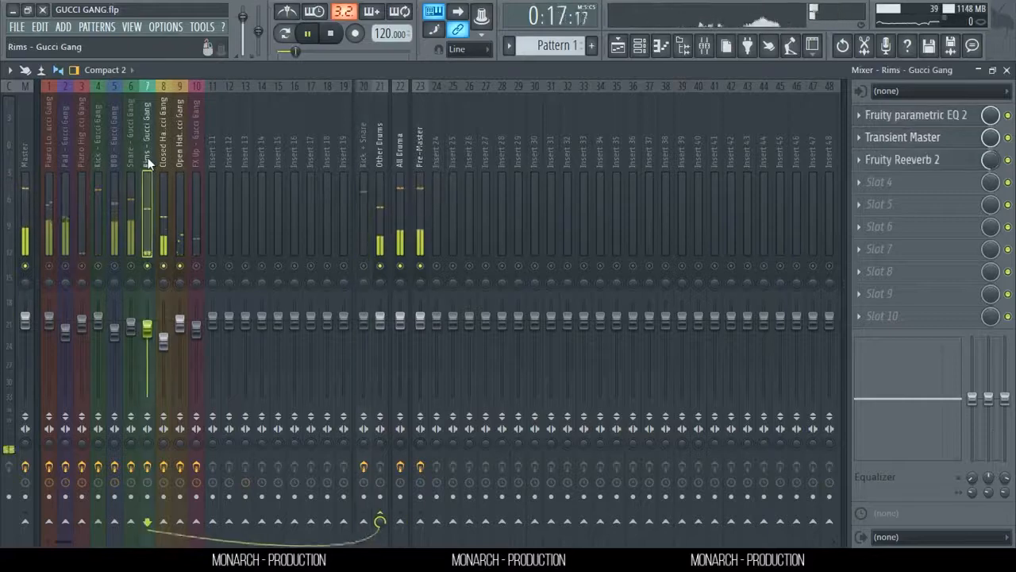
left_click(927, 113)
left_click(934, 112)
left_click(934, 139)
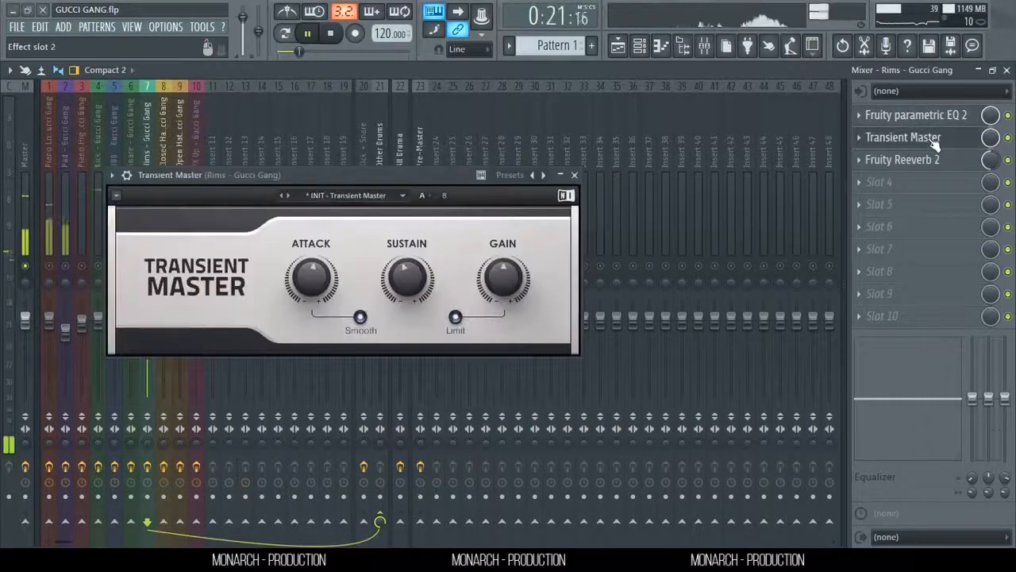
left_click(933, 138)
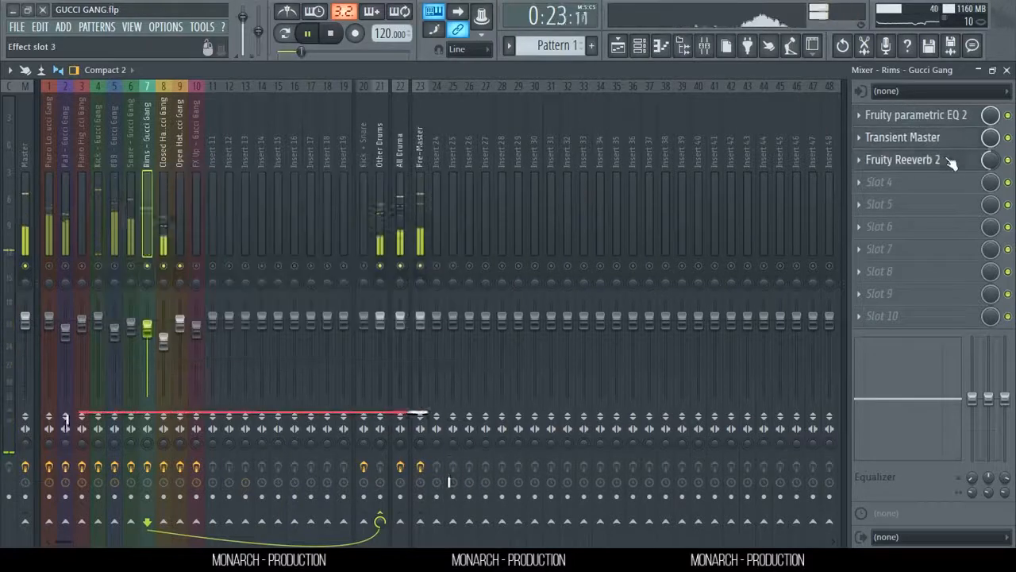
Step: Examine the Closed Hats track's Fruity parametric EQ 2, Transient Master and Fruity Reeverb 2
left_click(161, 151)
left_click(946, 120)
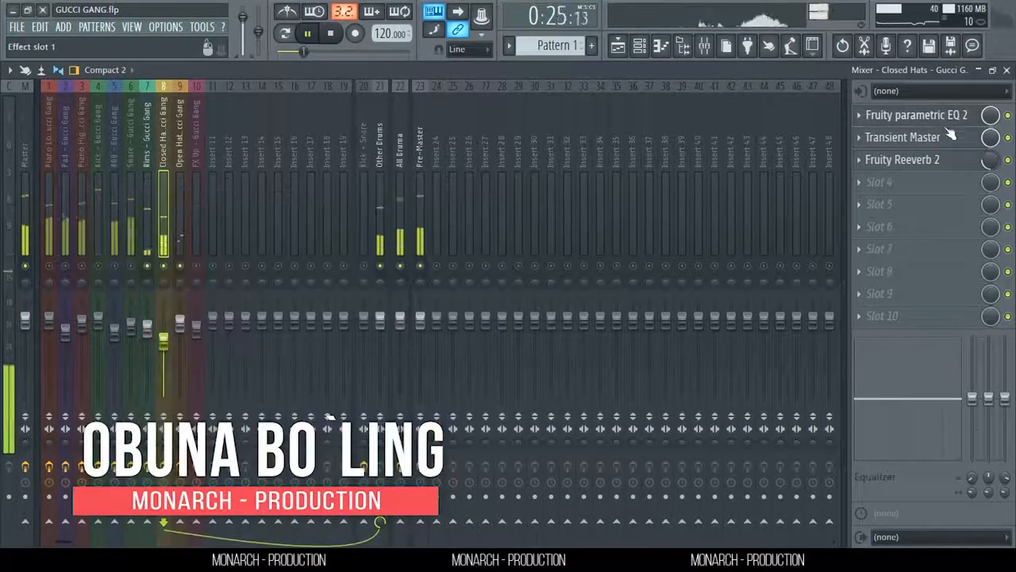
left_click(949, 140)
left_click(948, 142)
left_click(943, 166)
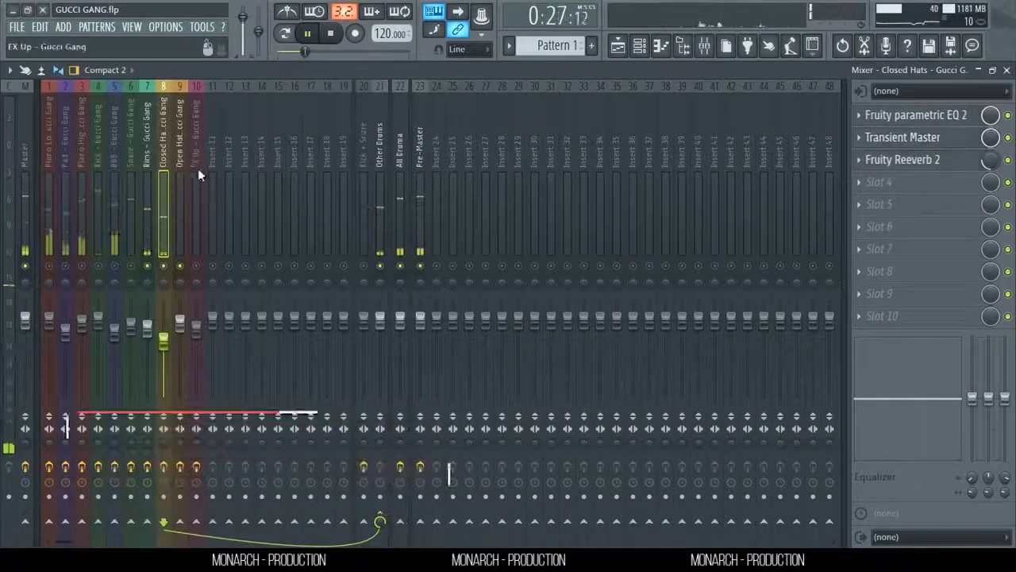
Step: Examine the Open Hats track's Fruity parametric EQ 2, Transient Master and Fruity Stereo Shaper, closing each plugin after viewing
left_click(181, 168)
left_click(969, 116)
left_click(969, 116)
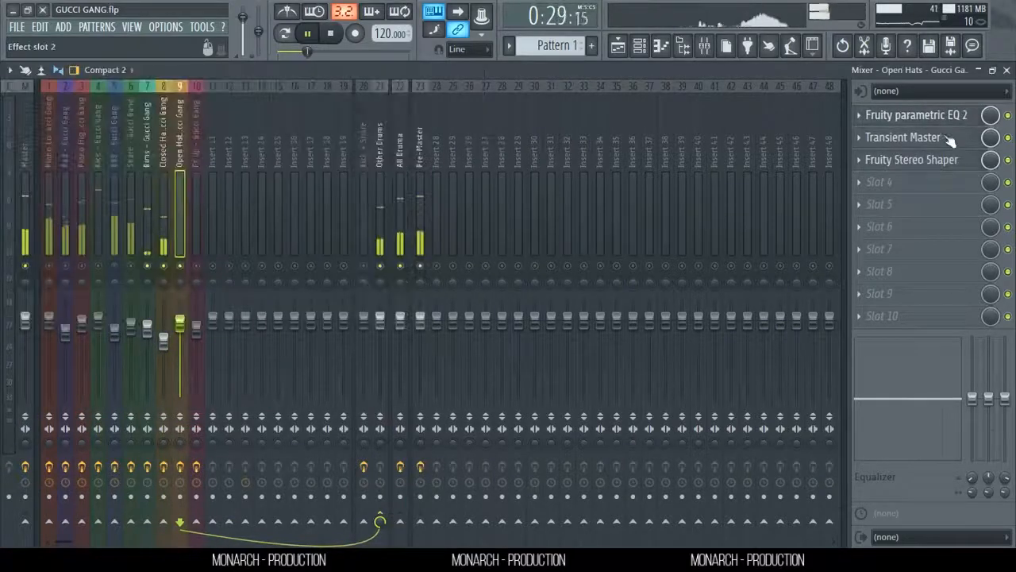
left_click(889, 137)
left_click(885, 138)
left_click(933, 162)
left_click(243, 117)
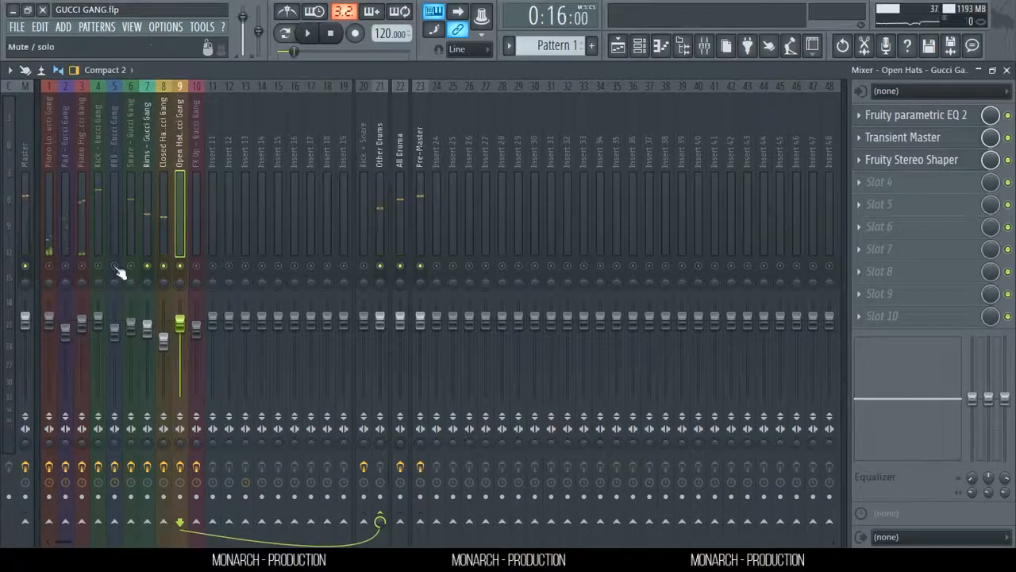
Step: Play the 808 track soloed and examine its Fruity parametric EQ 2, Saturation Knob and Fruity Balance, closing each plugin
left_click(113, 208)
key("space")
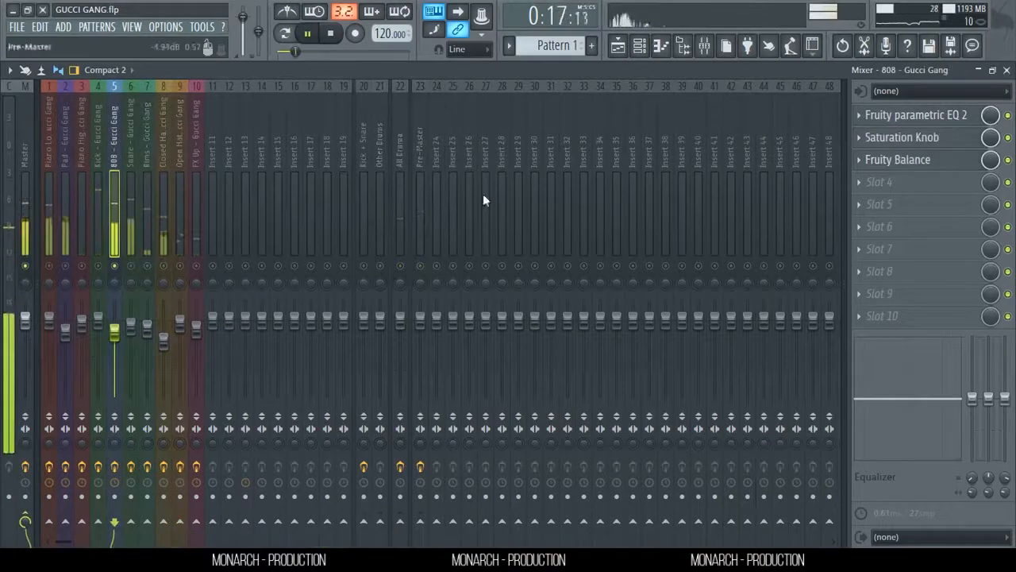
left_click(964, 115)
left_click(964, 114)
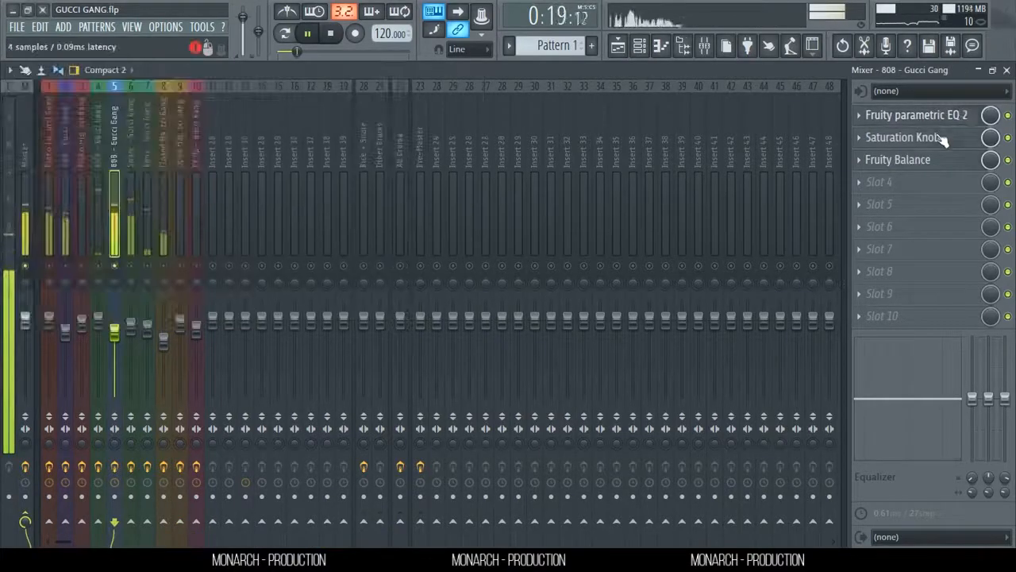
left_click(942, 139)
left_click(939, 137)
left_click(929, 163)
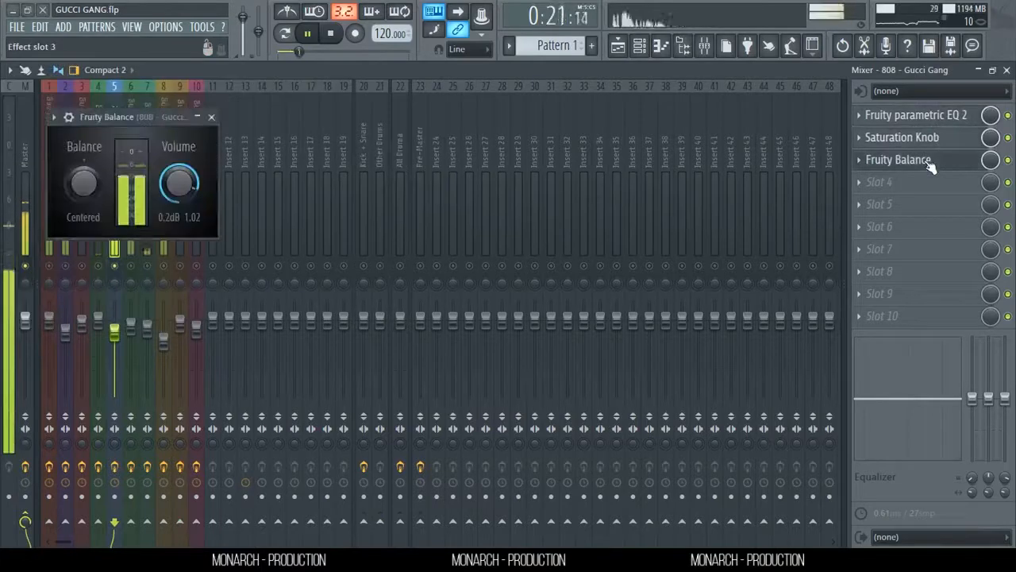
left_click(211, 116)
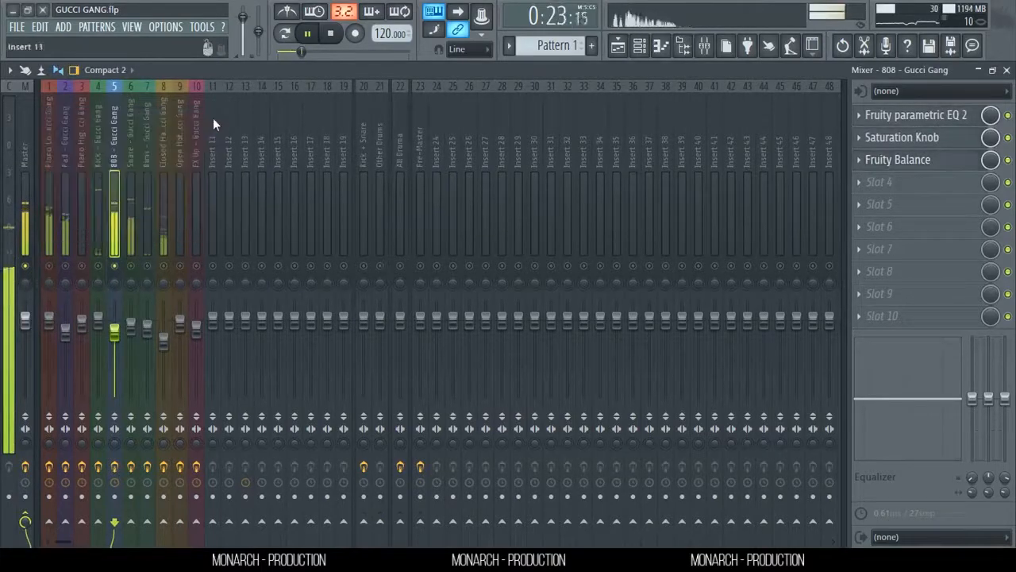
Step: Stop playback, set the playback position to bar 8, and play the FX Up mixer track soloed from there
key("space")
left_click(1006, 71)
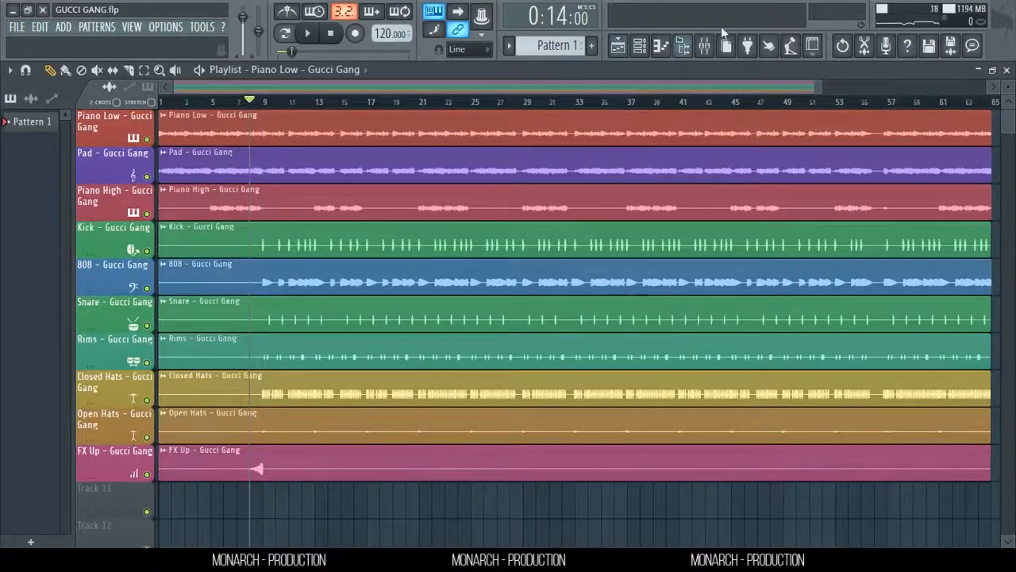
left_click(704, 45)
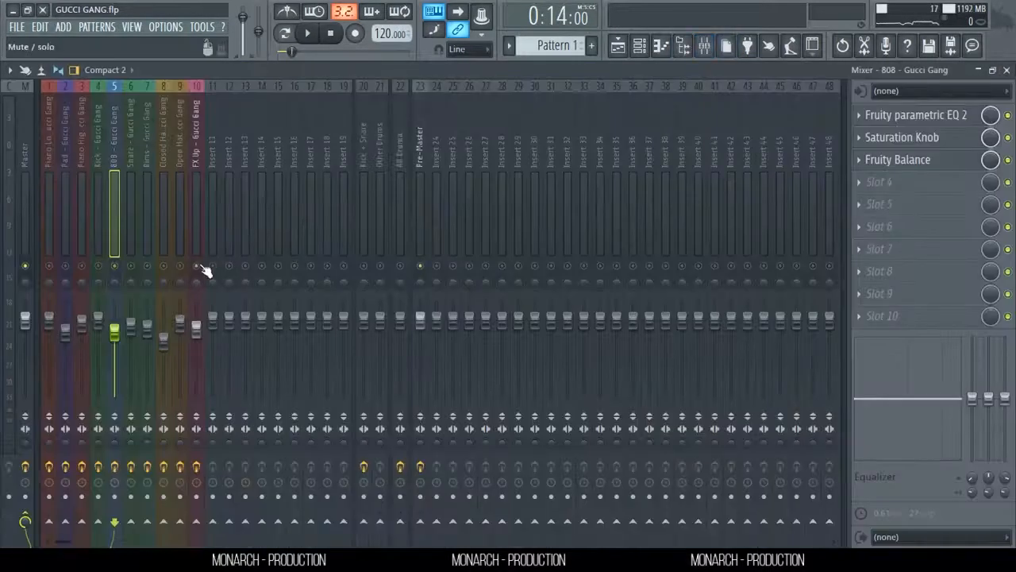
key("space")
left_click(201, 197)
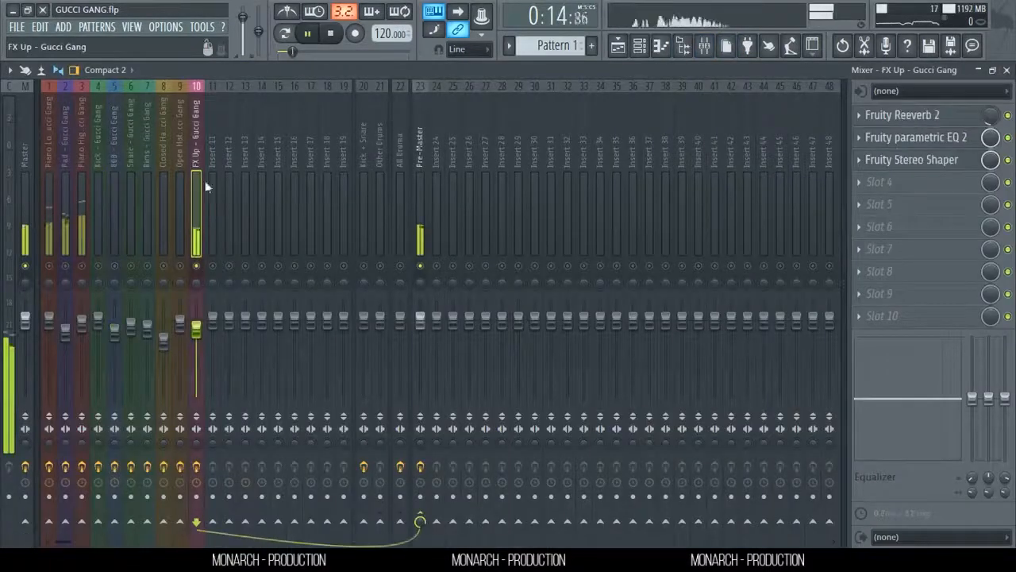
Step: Stop playback and examine the FX Up track's Fruity Reeverb 2, Fruity parametric EQ 2 and Fruity Stereo Shaper, closing each plugin
left_click(949, 117)
key("space")
left_click(948, 117)
left_click(951, 138)
left_click(951, 140)
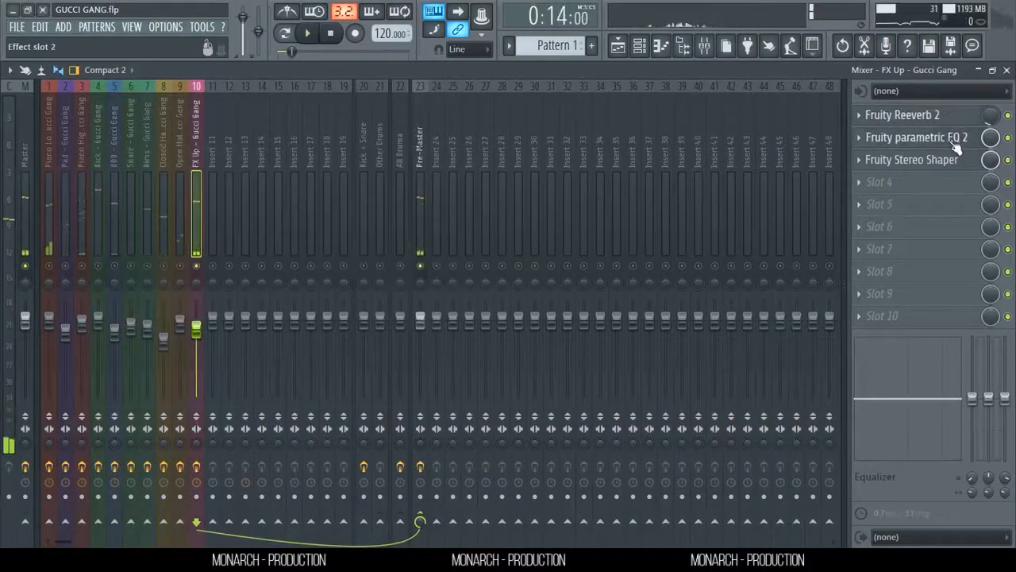
left_click(951, 162)
left_click(951, 162)
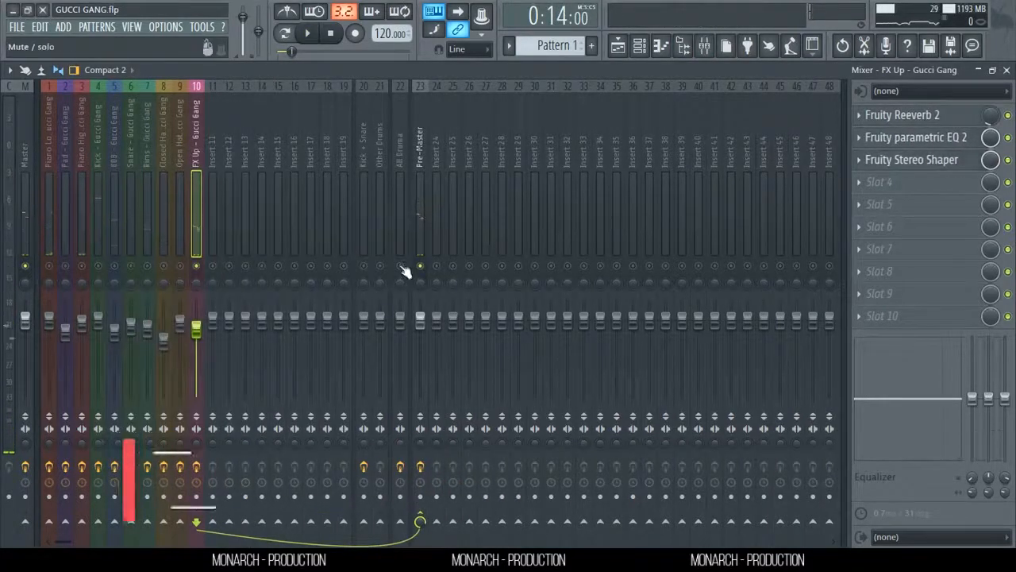
Step: Solo the All Druma bus and play it from bar 8, checking the playlist briefly before returning to the mixer
left_click(398, 228)
key("space")
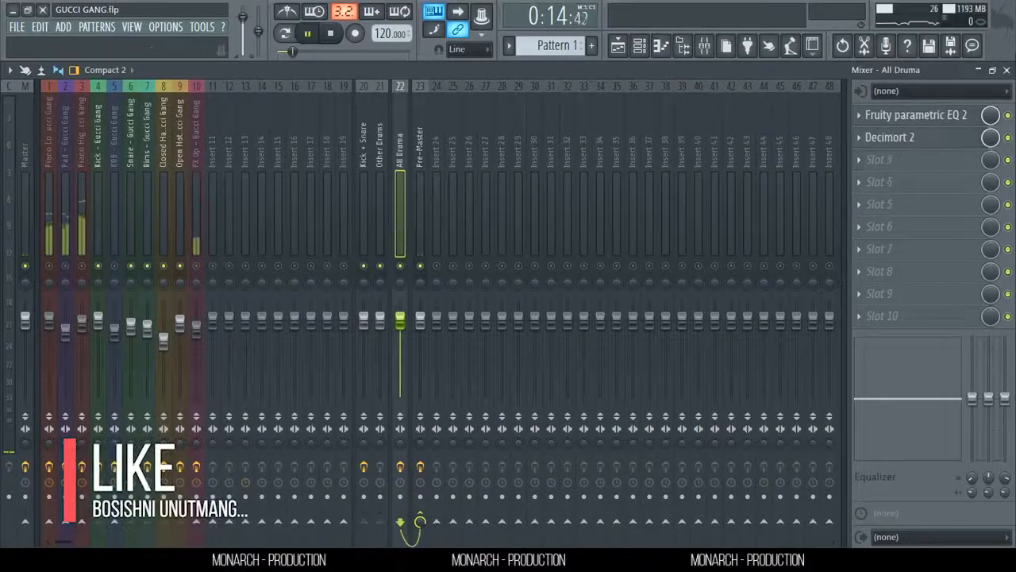
left_click(1006, 69)
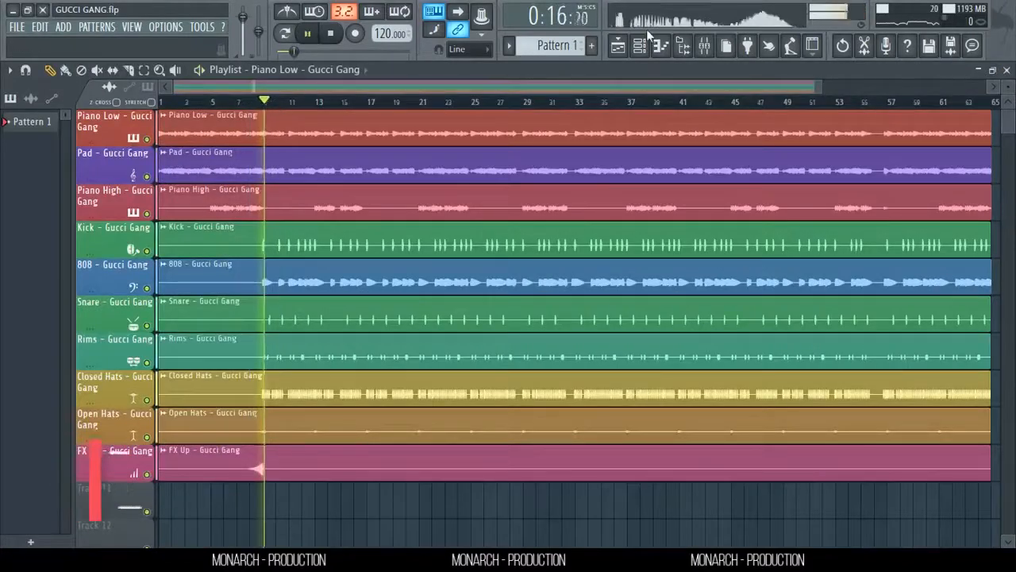
left_click(702, 47)
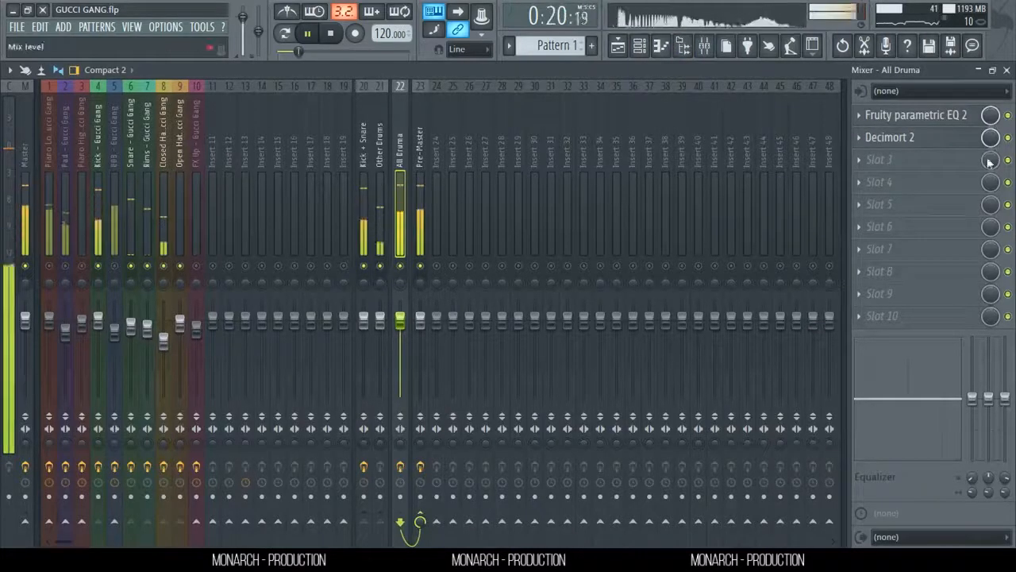
Step: Examine the Fruity parametric EQ 2 and the Decimort 2 MPC60 settings on the All Druma bus, closing each plugin
left_click(959, 117)
left_click(960, 116)
left_click(953, 137)
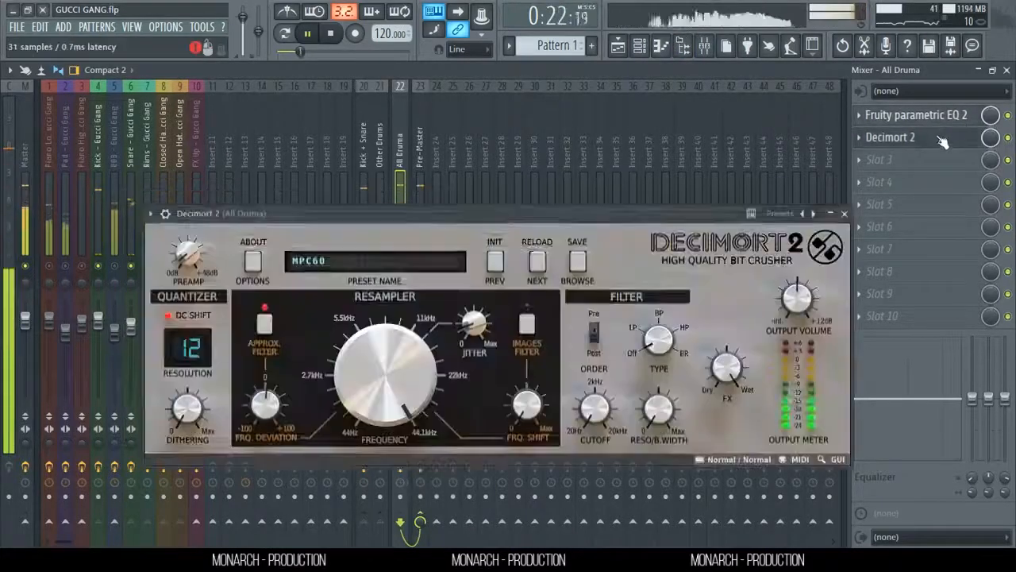
left_click(942, 139)
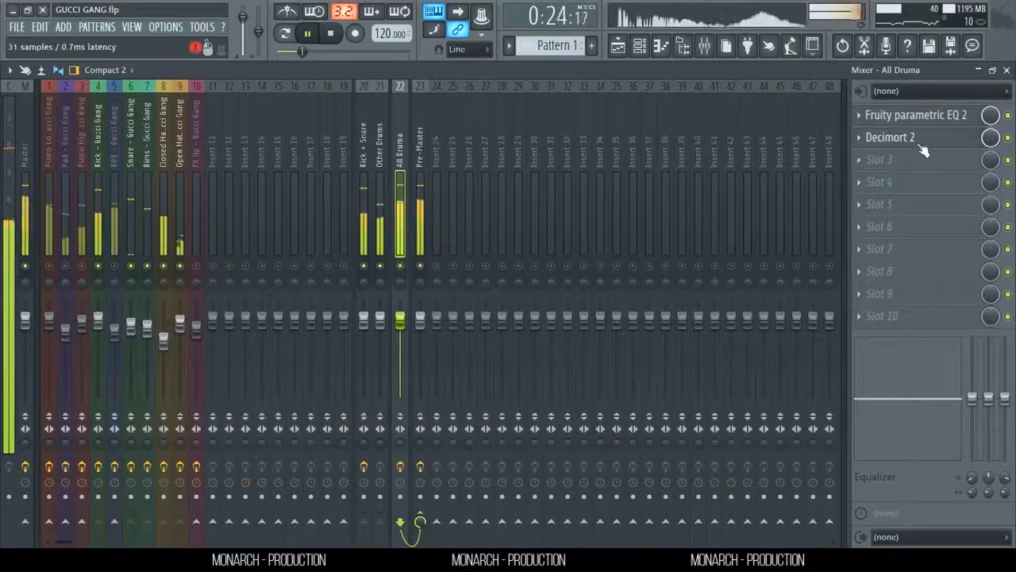
left_click(865, 139)
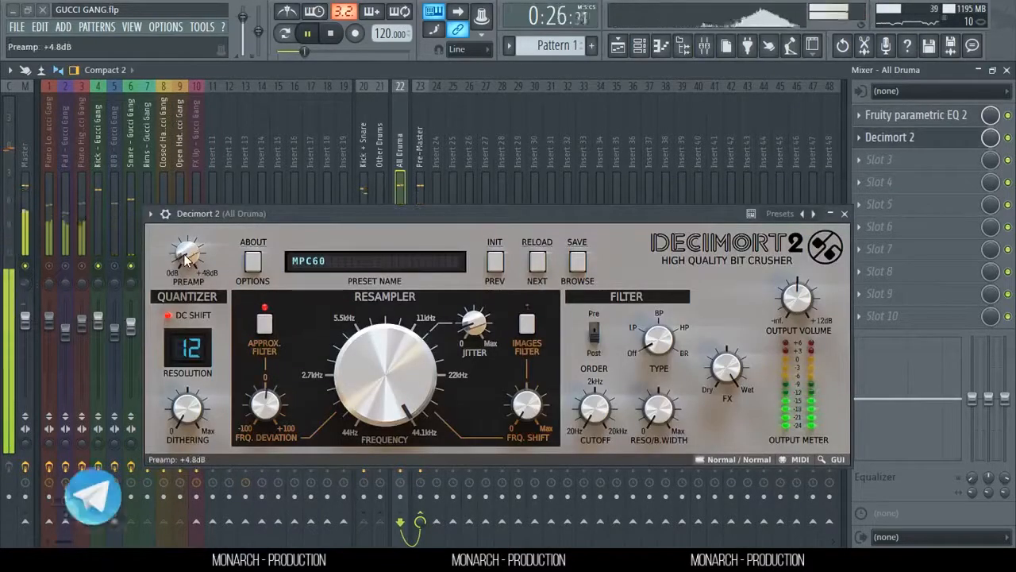
left_click(844, 213)
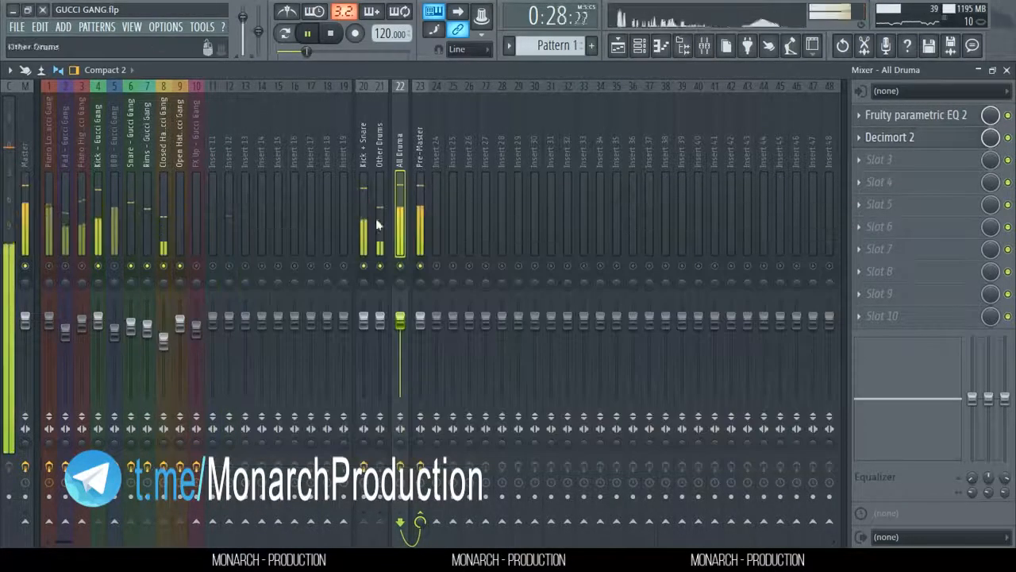
Step: Stop playback and examine the Pre-Master track's Fruity parametric EQ 2 and Fruity soft clipper, closing each plugin
key("space")
left_click(421, 229)
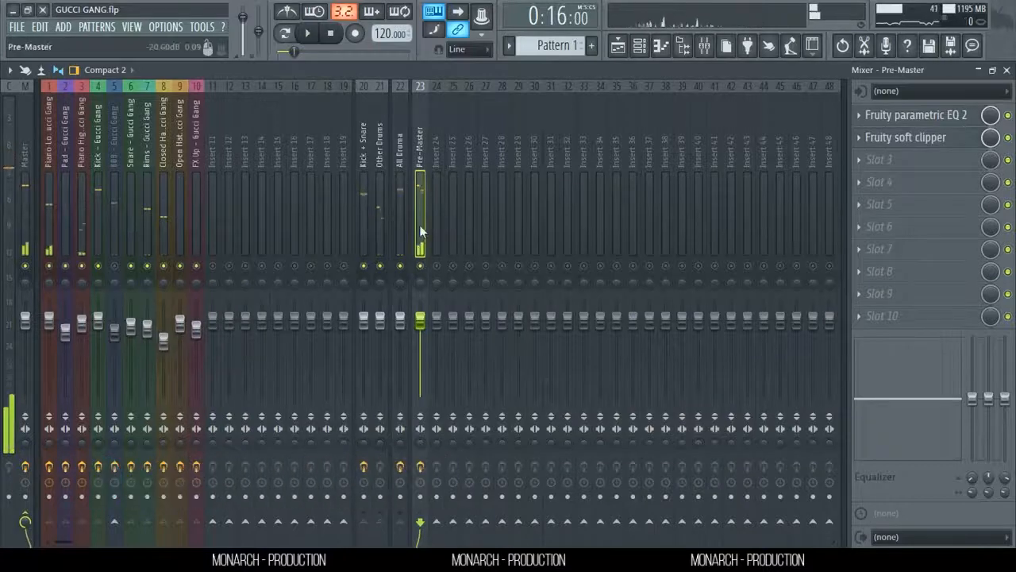
left_click(930, 115)
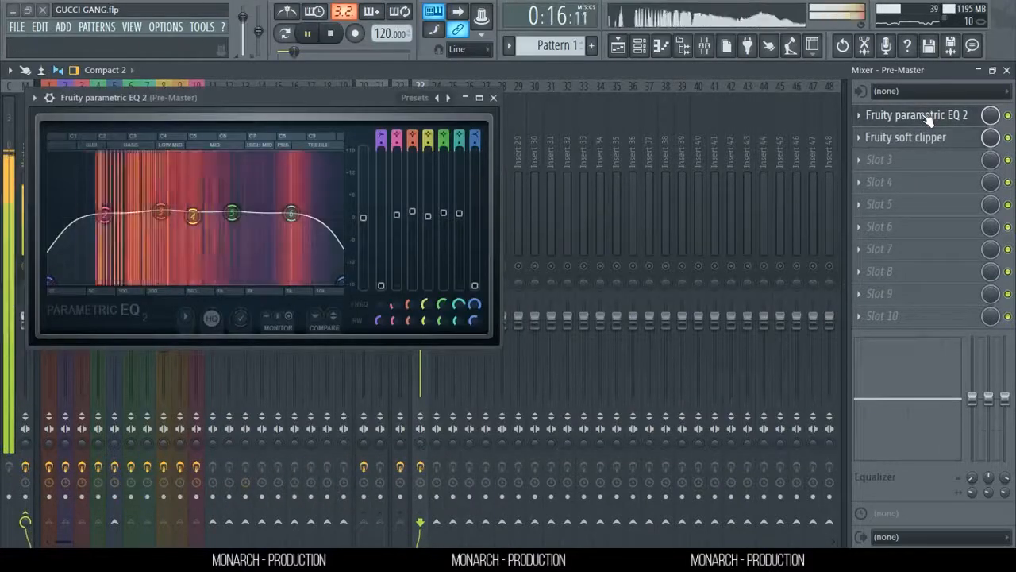
left_click(928, 117)
left_click(939, 139)
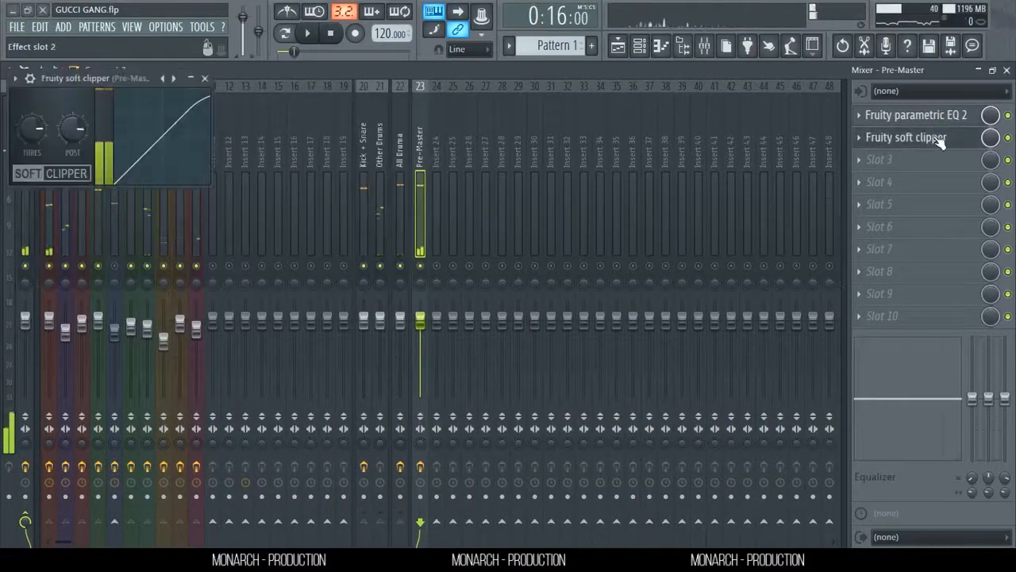
left_click(939, 139)
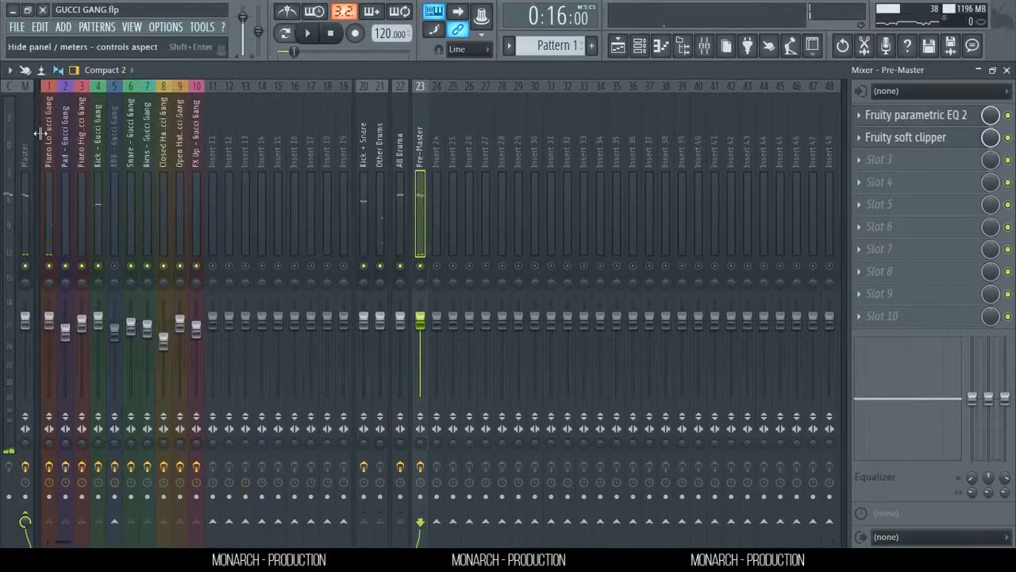
Step: Examine the Master track's s(M)exoscope while playing the song from its start, closing the plugin and stopping playback
left_click(20, 123)
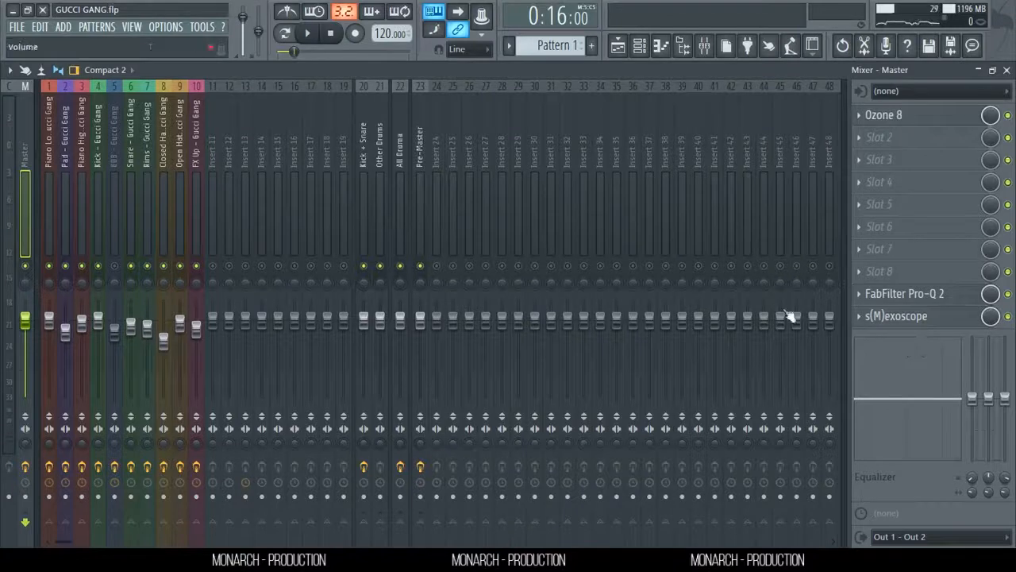
left_click(916, 323)
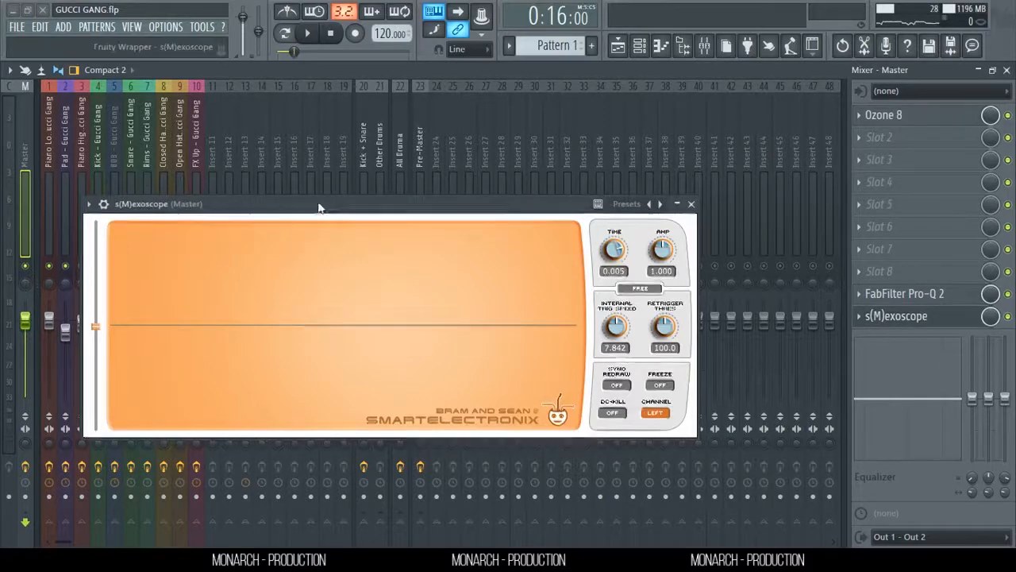
left_click_drag(311, 211, 312, 147)
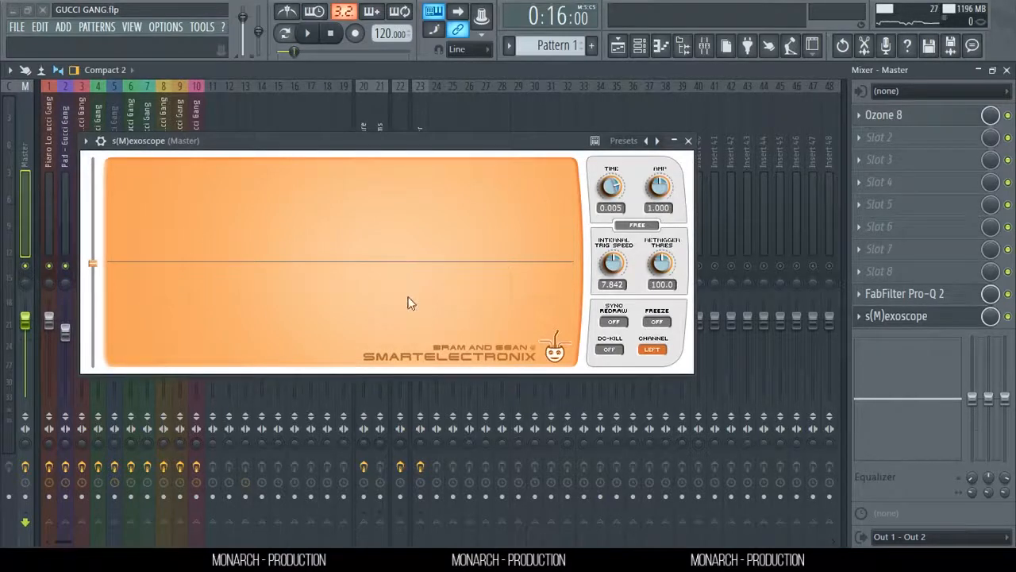
key("space")
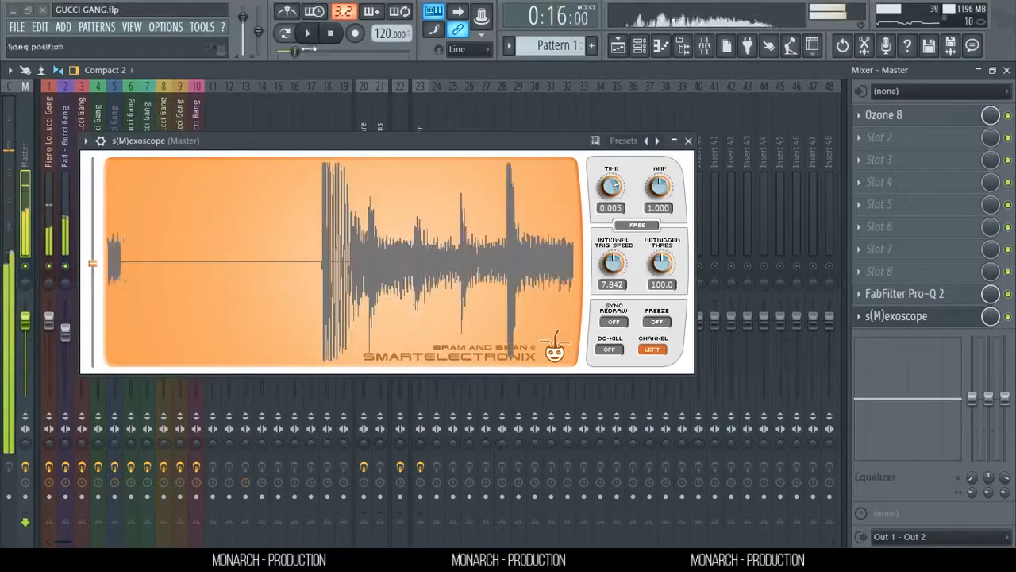
left_click(342, 34)
key("space")
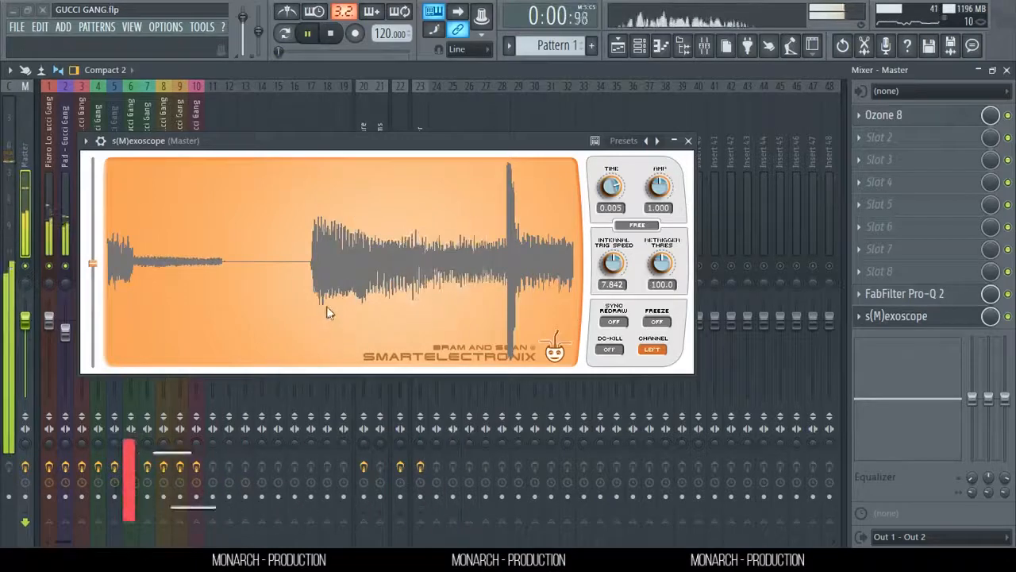
left_click(687, 141)
key("space")
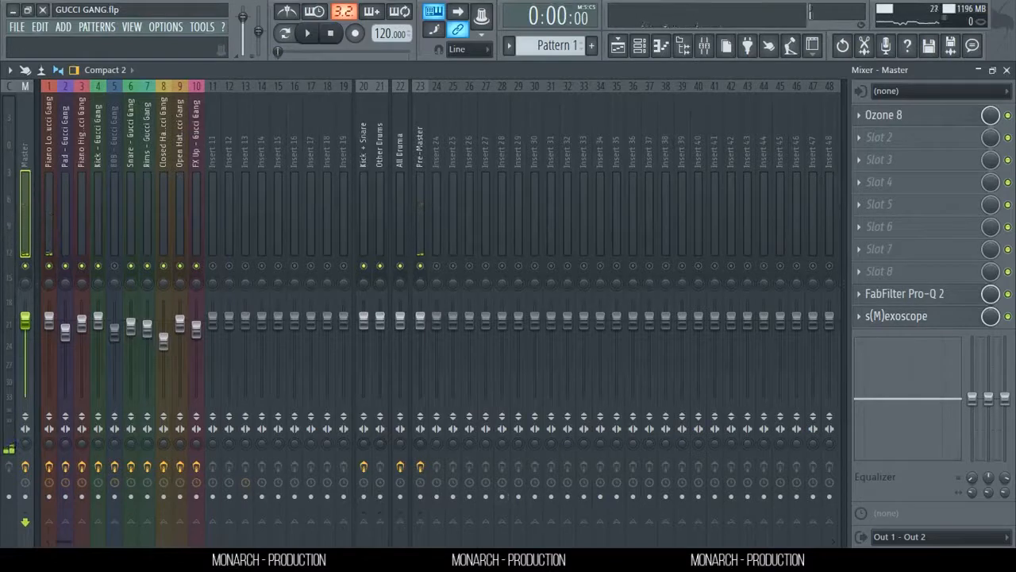
Step: Play the song to examine its spectrum in the Master track's FabFilter Pro-Q 2, stopping playback and closing the plugin
left_click(909, 299)
left_click_drag(652, 82, 465, 84)
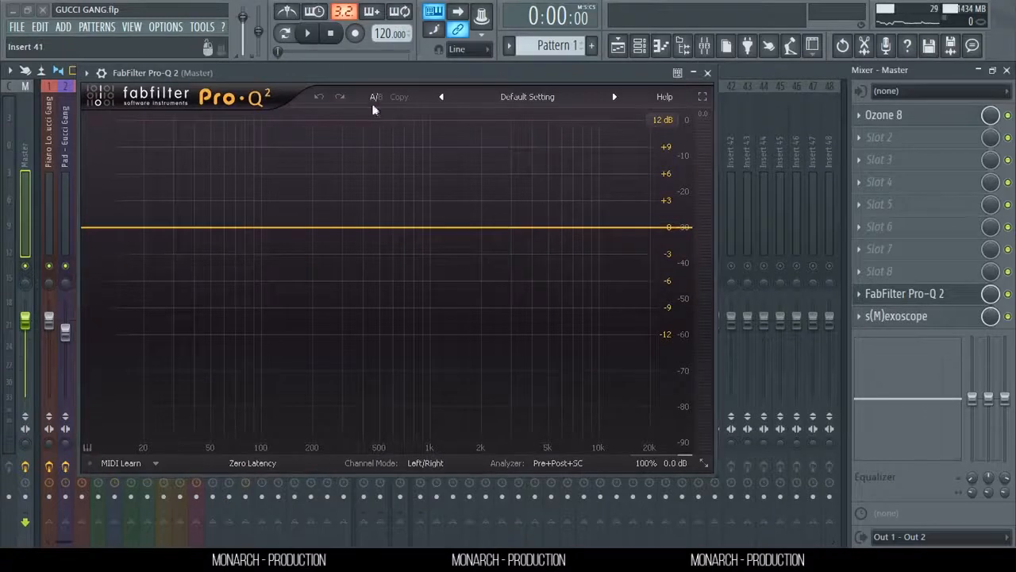
left_click_drag(333, 72, 313, 104)
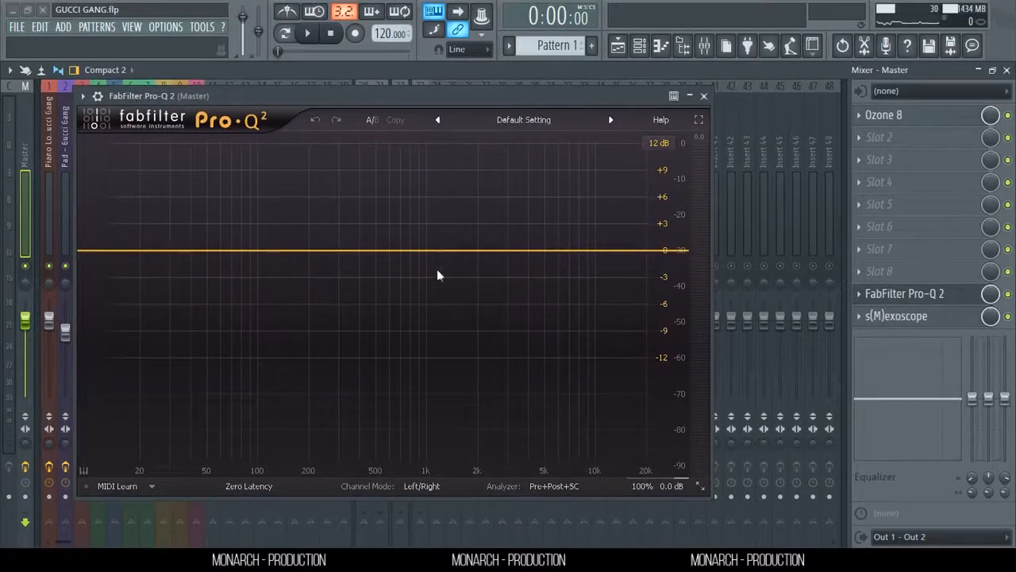
key("space")
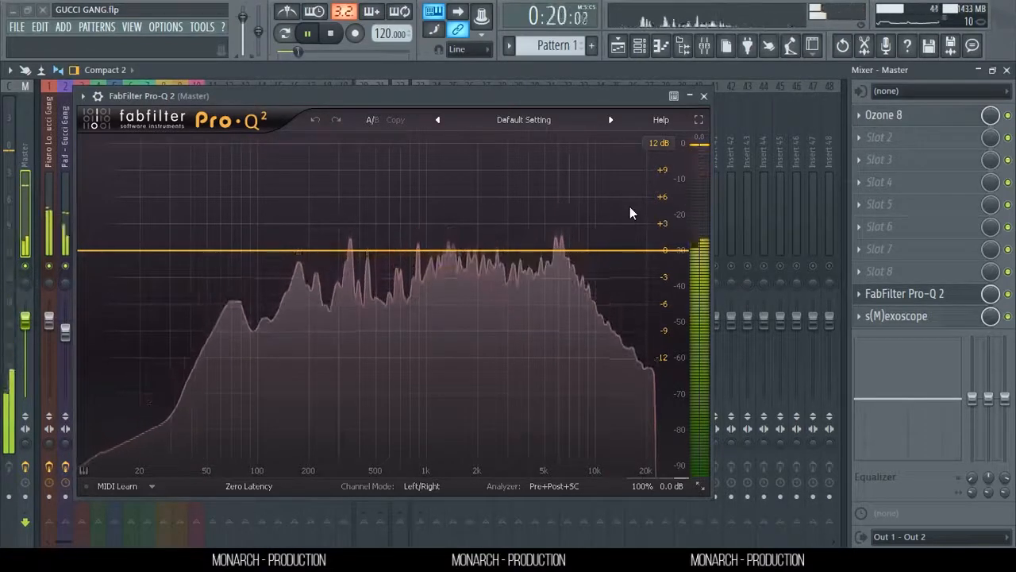
key("space")
left_click(704, 96)
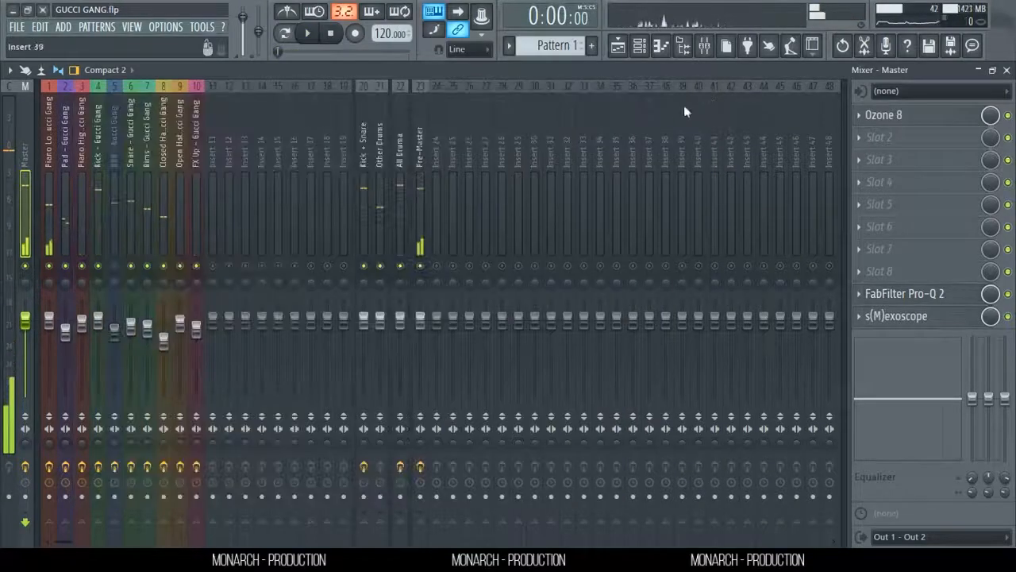
Step: Remove the Vintage Limiter from Ozone 8 on the Master track and start the Master Assistant with the Streaming target
left_click(921, 120)
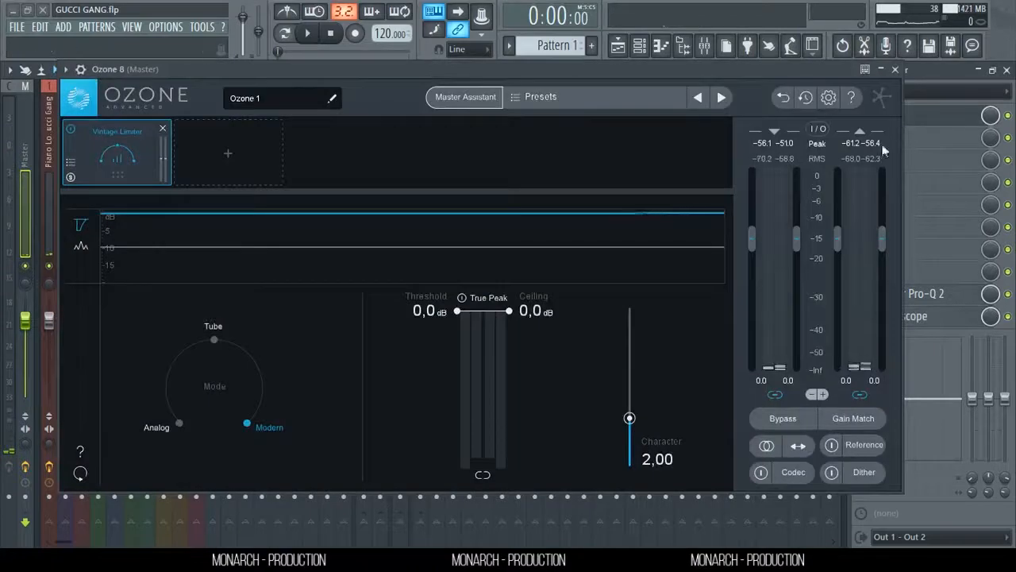
left_click(162, 128)
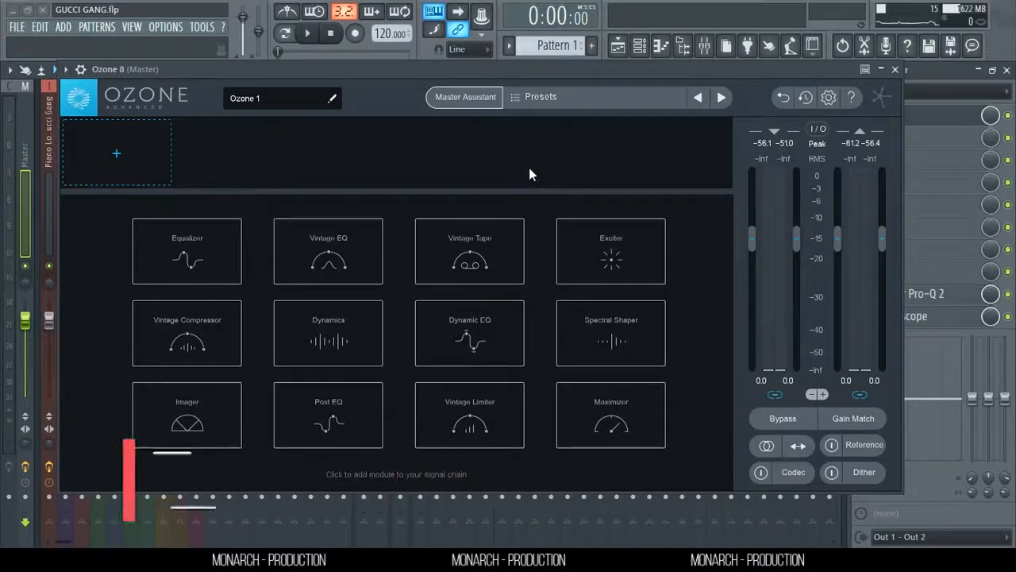
left_click(479, 100)
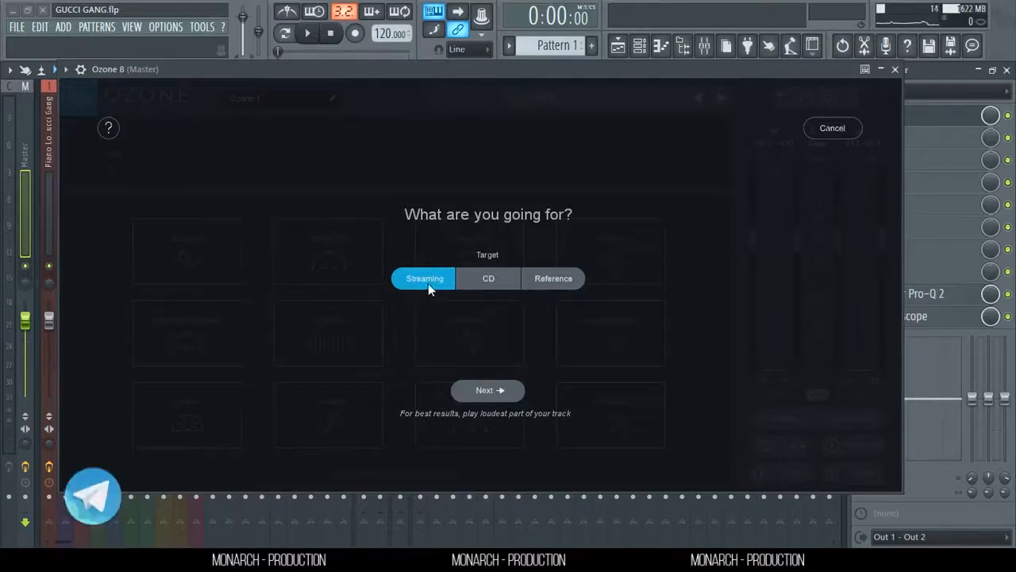
left_click(501, 393)
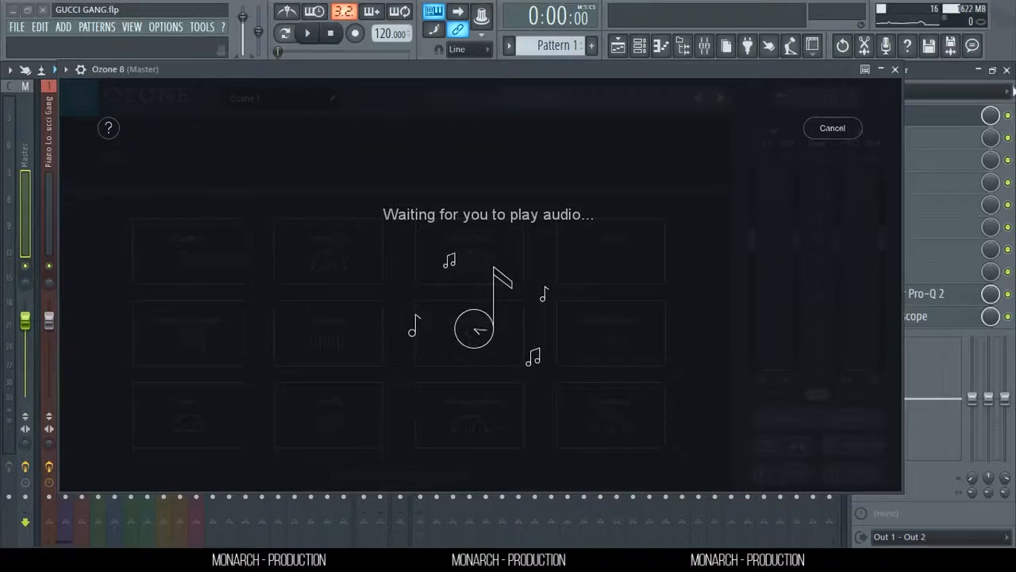
Step: Set the playlist's playback position to bar 57 and make a time selection from there to bar 65, leaving no clips selected
left_click(1007, 71)
left_click_drag(738, 84, 730, 358)
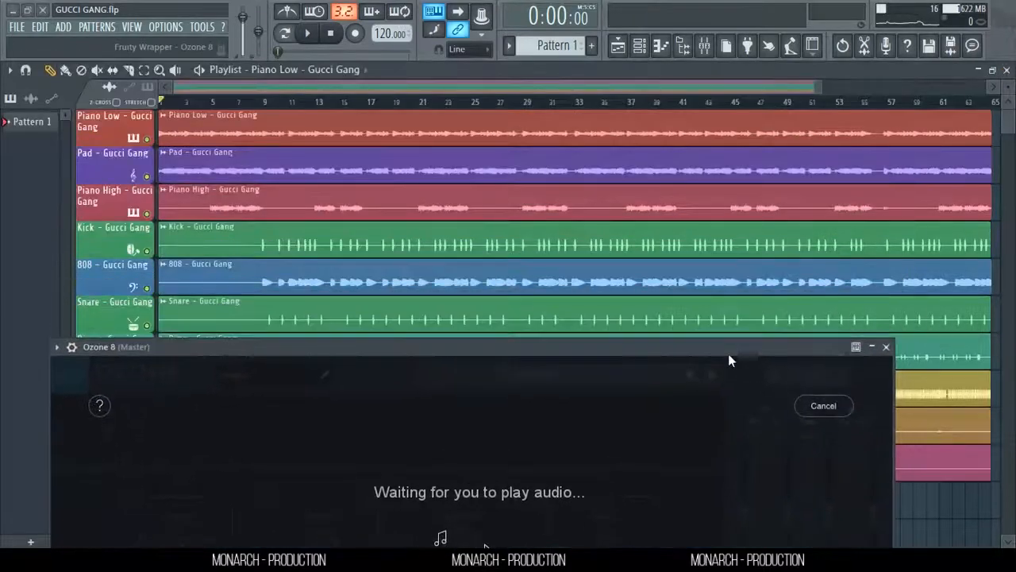
mouse_move(937, 102)
left_mouse_down()
mouse_move(916, 102)
mouse_move(962, 101)
left_mouse_up()
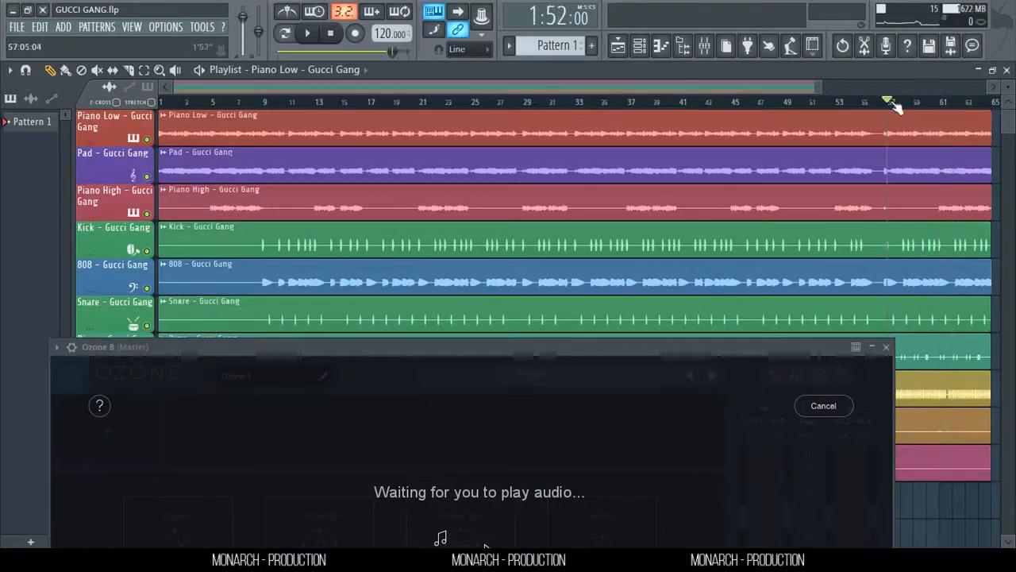
key("ctrl+a")
left_click_drag(559, 355, 542, 160)
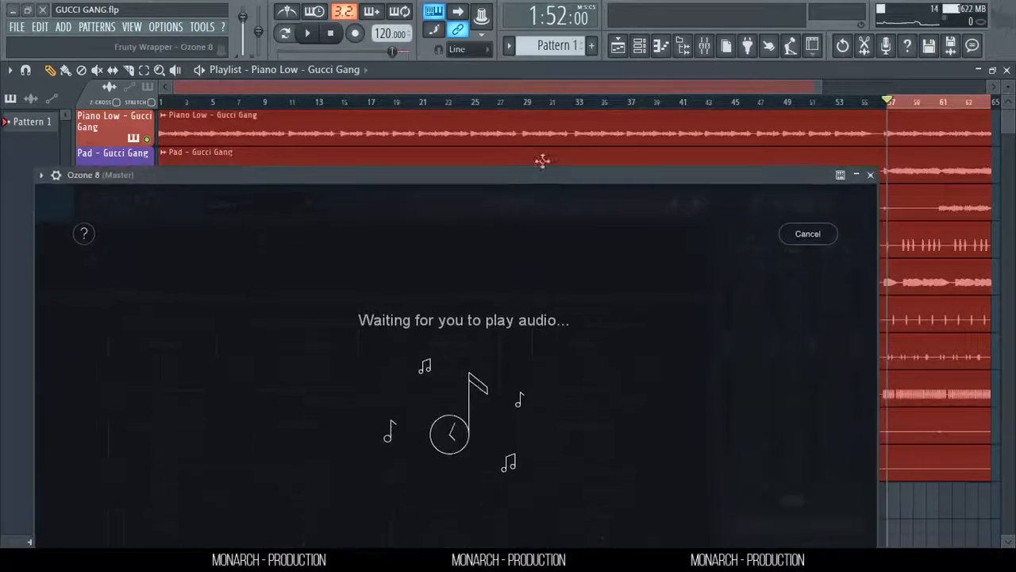
left_click(949, 512, "ctrl")
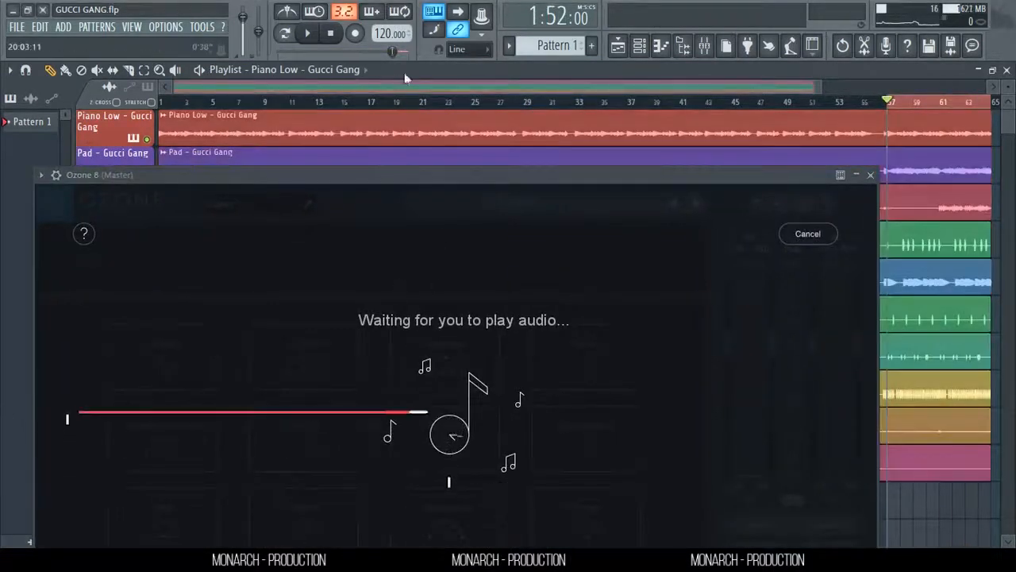
Step: Play the selected section for the Master Assistant to analyse, stopping playback and accepting its suggested mastering chain
left_click(308, 35)
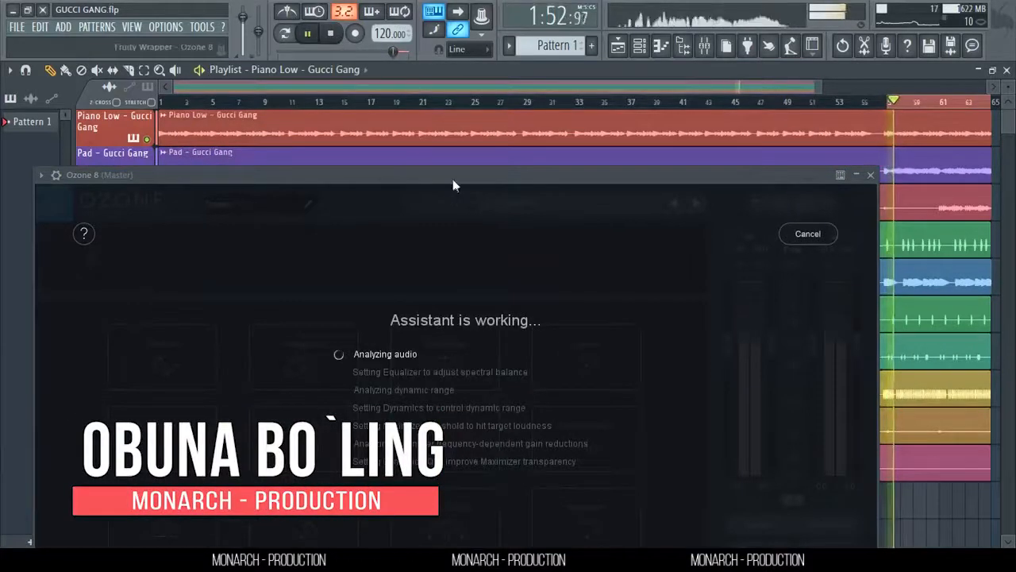
left_click_drag(454, 174, 492, 68)
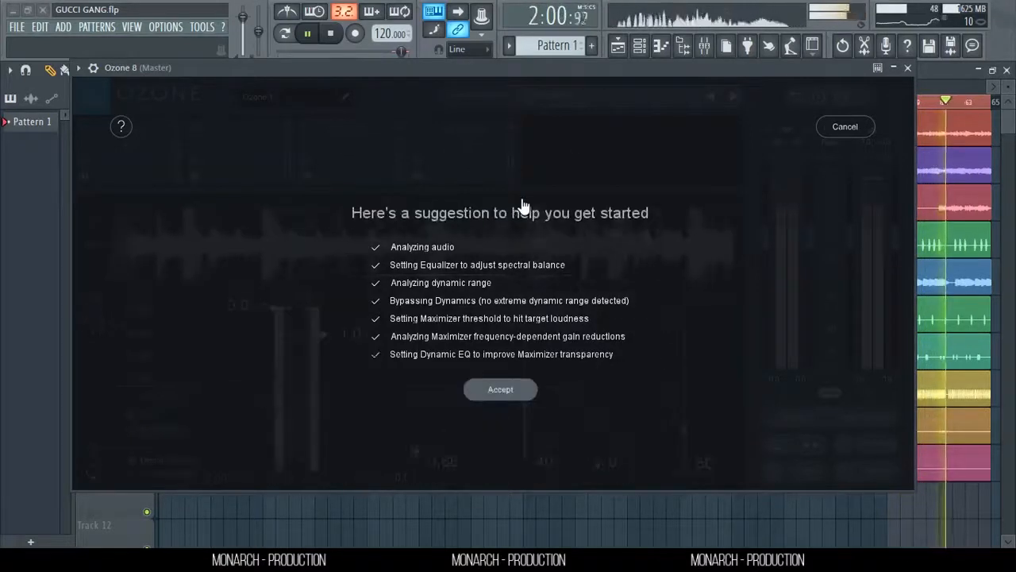
left_click(332, 34)
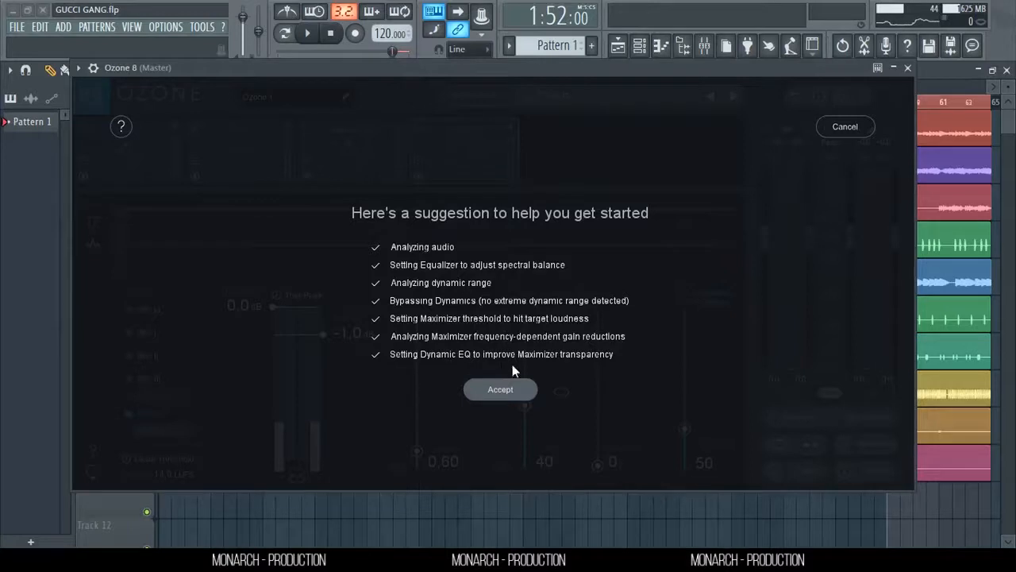
left_click(505, 392)
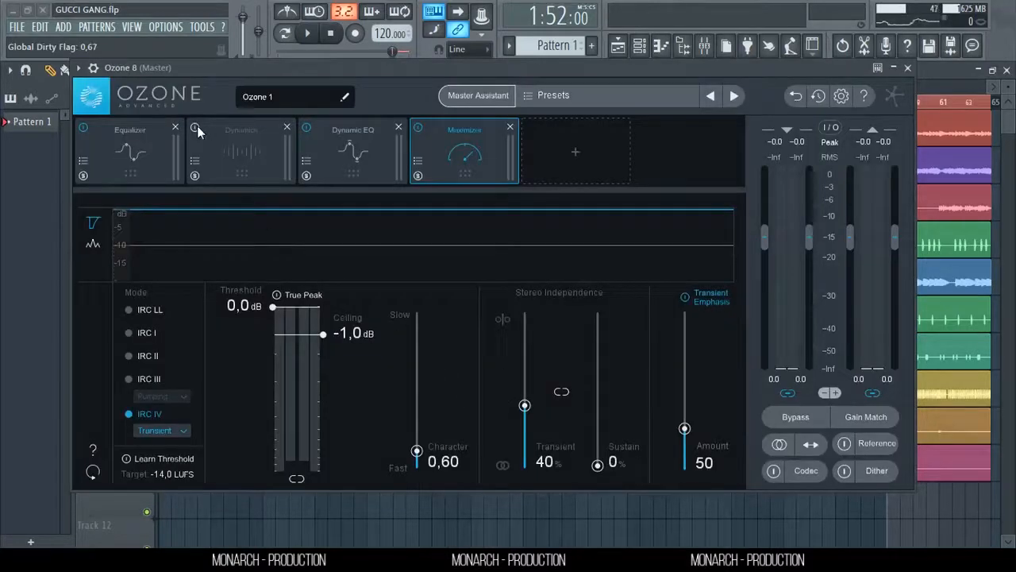
Step: Examine the bands of Ozone's Equalizer module while playing the selected section, and stop playback
left_click(151, 159)
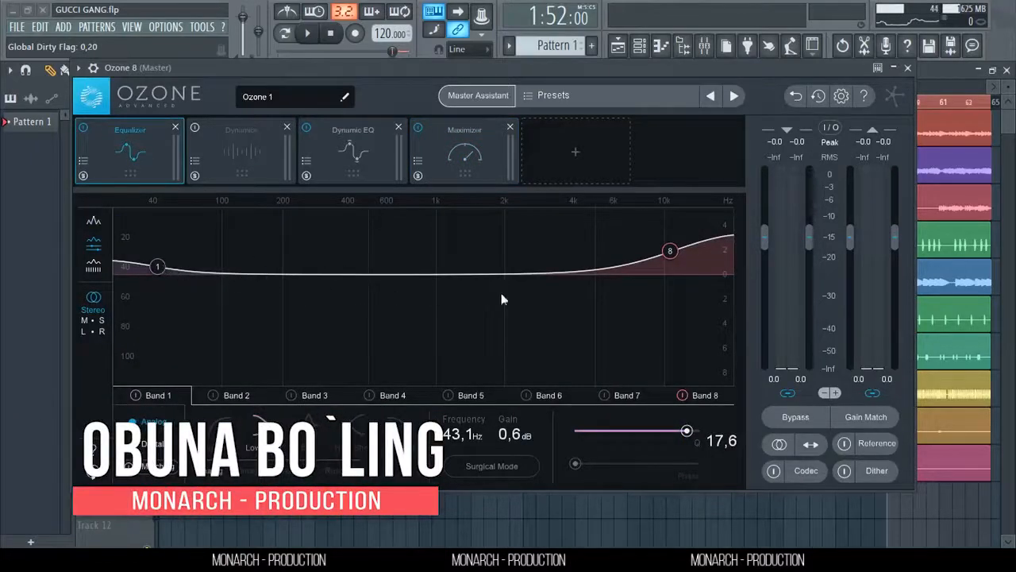
key("space")
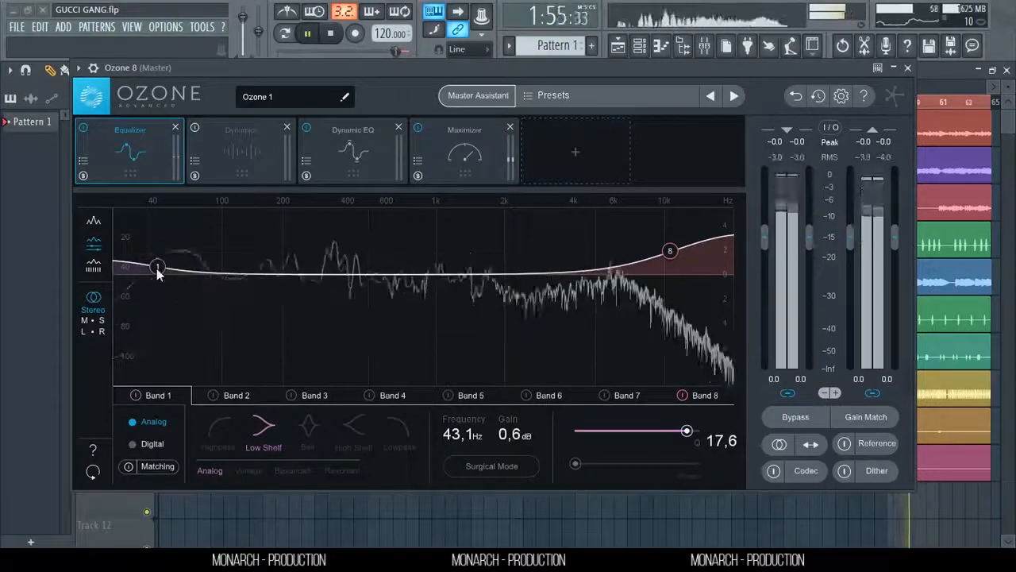
left_click(332, 35)
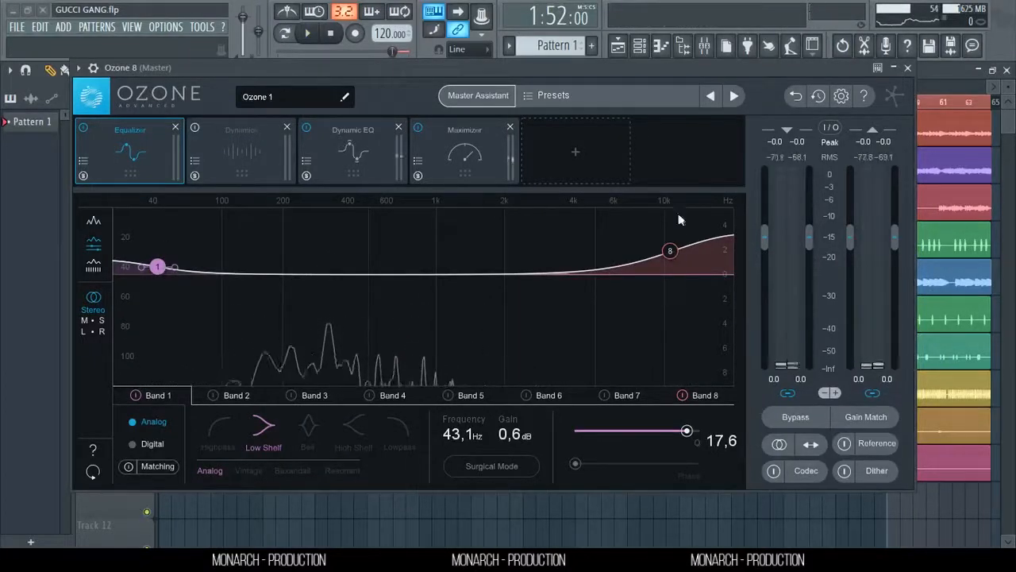
Step: Enable the bypassed Dynamics module in the Ozone 8 chain
left_click(265, 163)
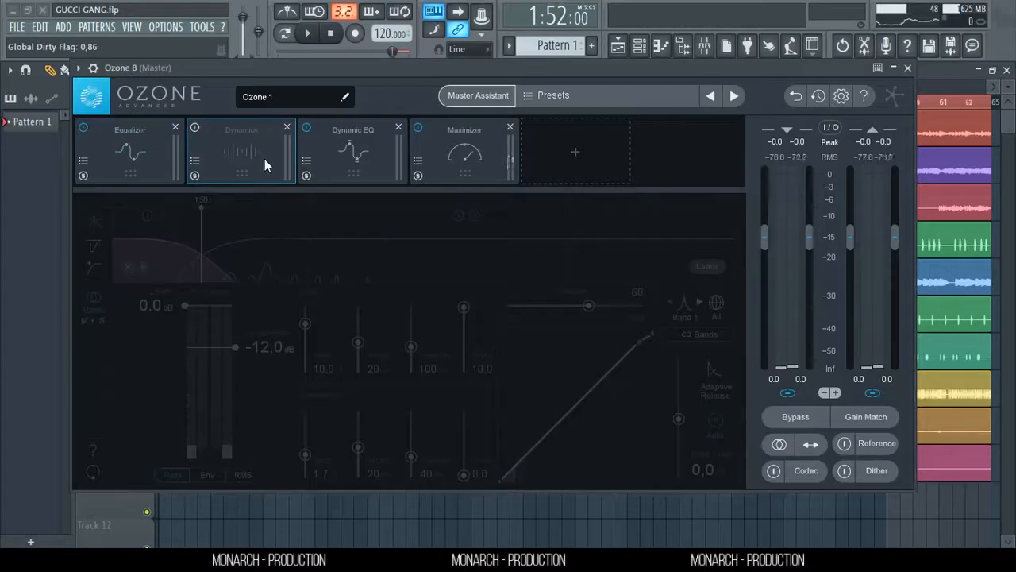
left_click(194, 125)
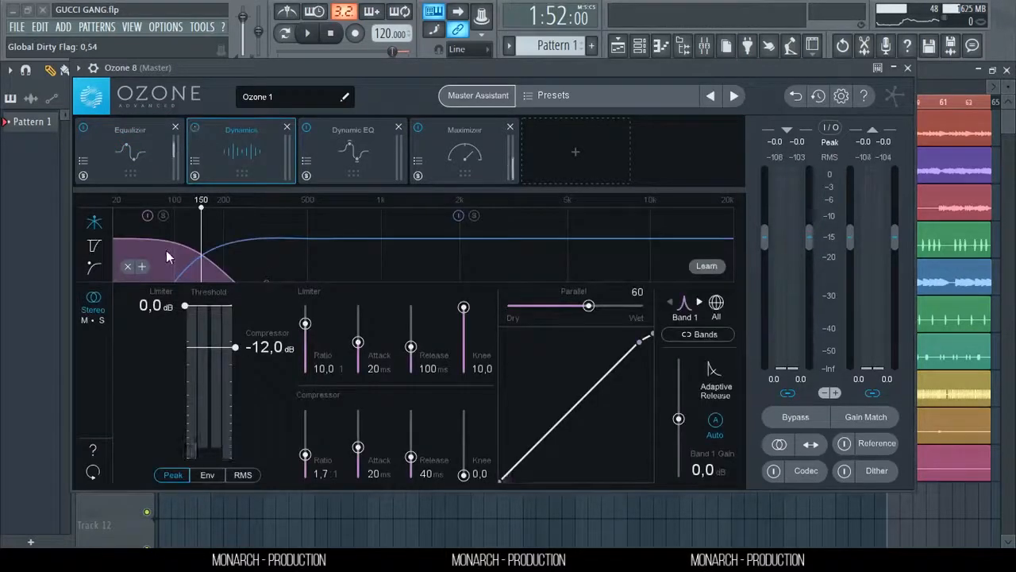
Step: Play the selected section while examining Ozone's Dynamics module and the Dynamic EQ bands, and stop playback
left_click(314, 32)
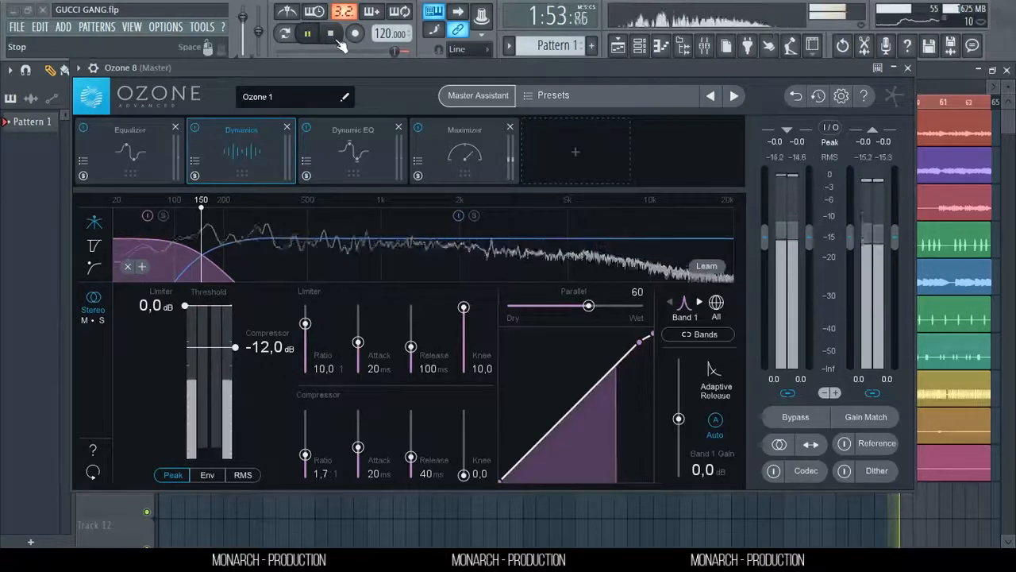
left_click(337, 41)
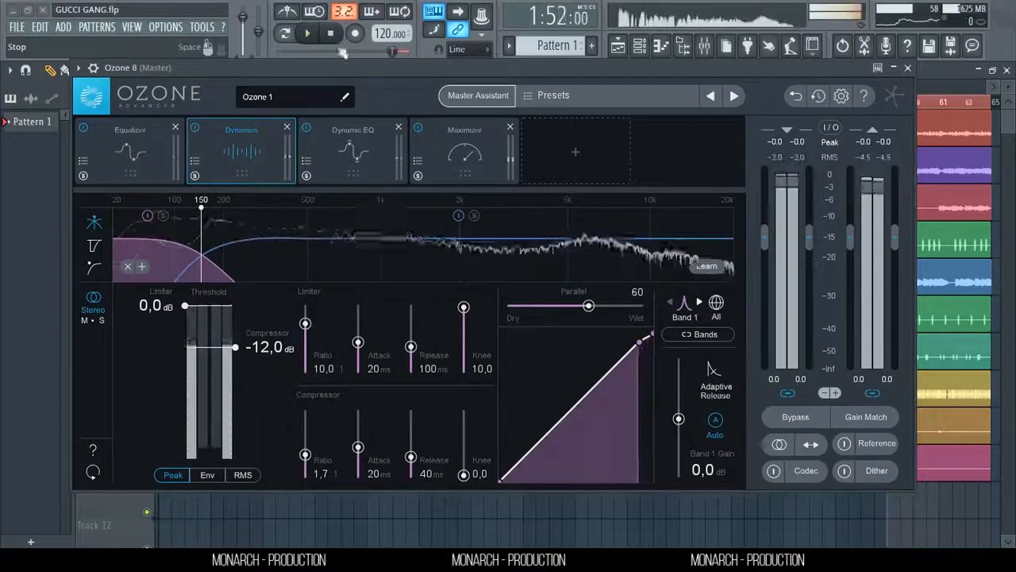
left_click(353, 151)
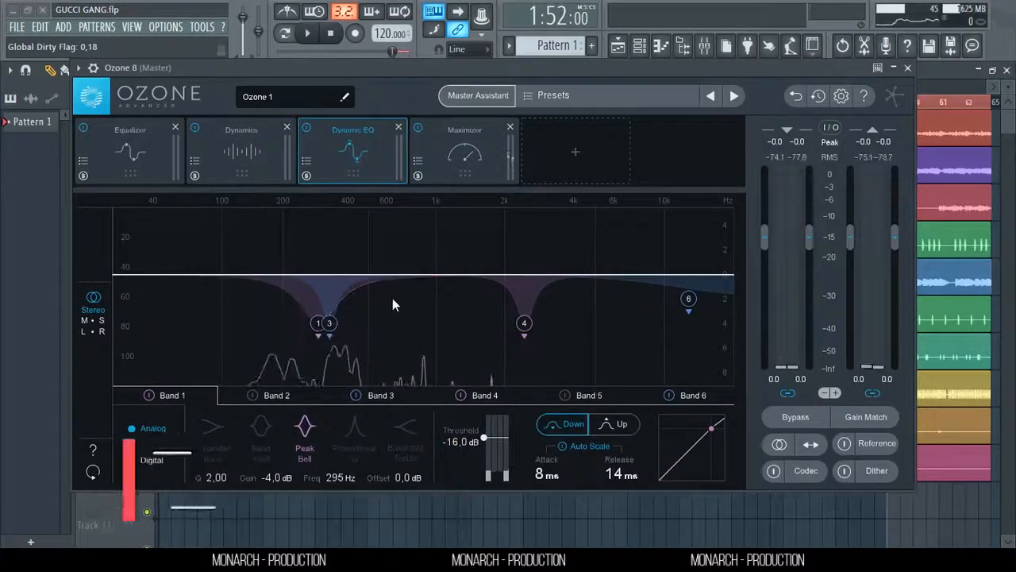
left_click(524, 323)
left_click(688, 299)
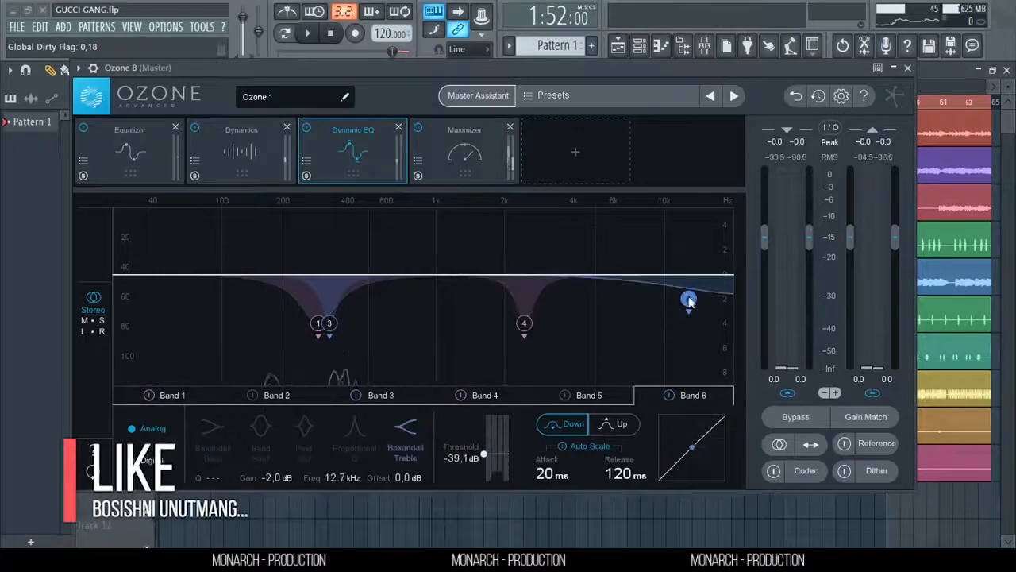
left_click(315, 33)
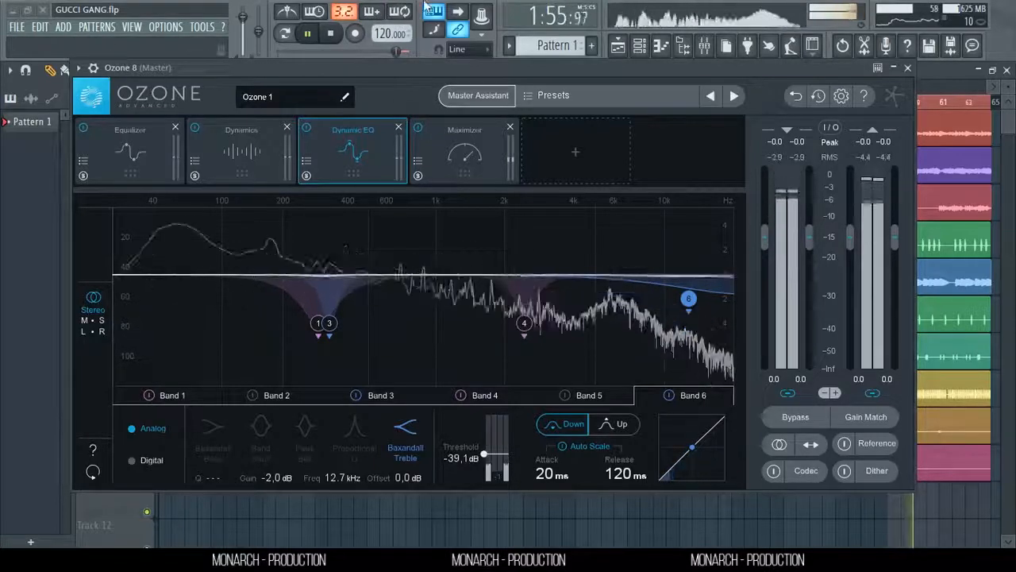
key("space")
Step: Review Ozone's Maximizer module and check the master level in the mixer while playing the section, then stop playback
left_click(474, 152)
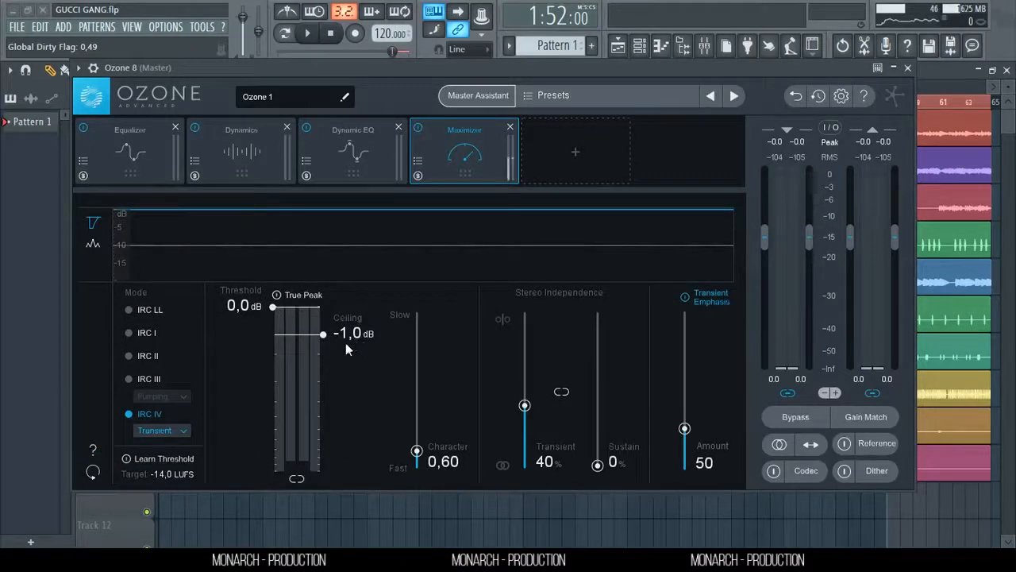
left_click(704, 44)
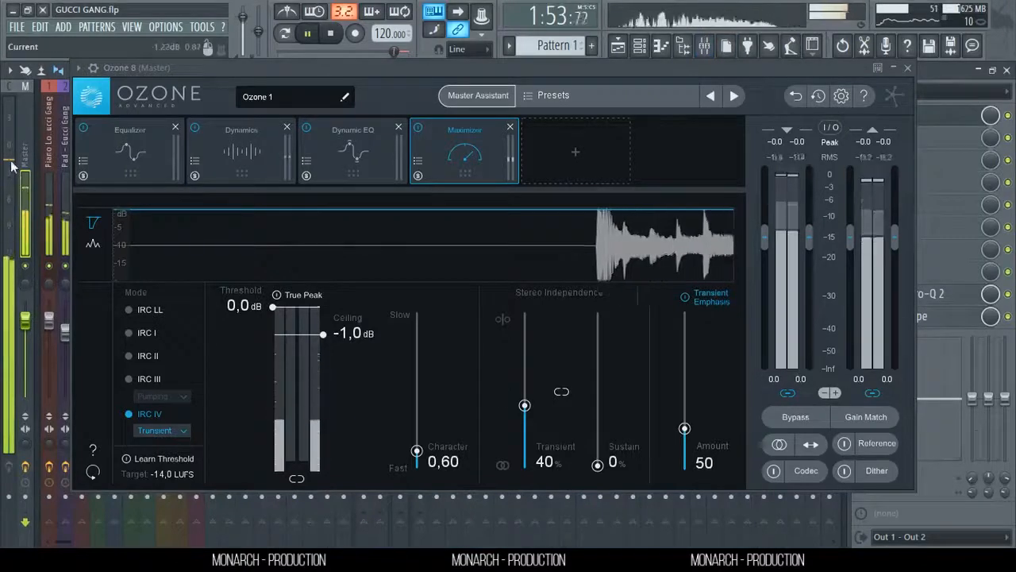
left_click(1007, 70)
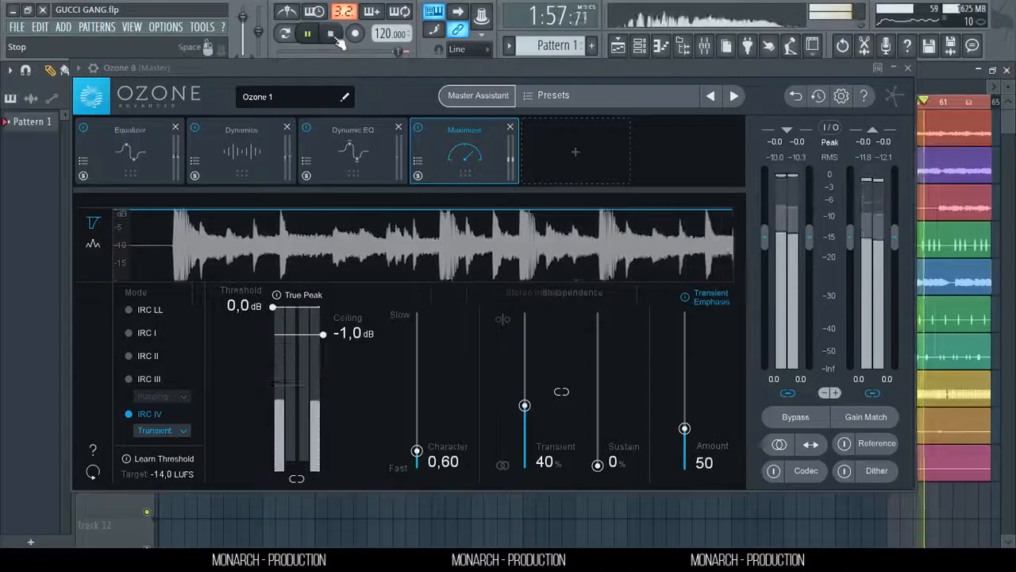
left_click(331, 35)
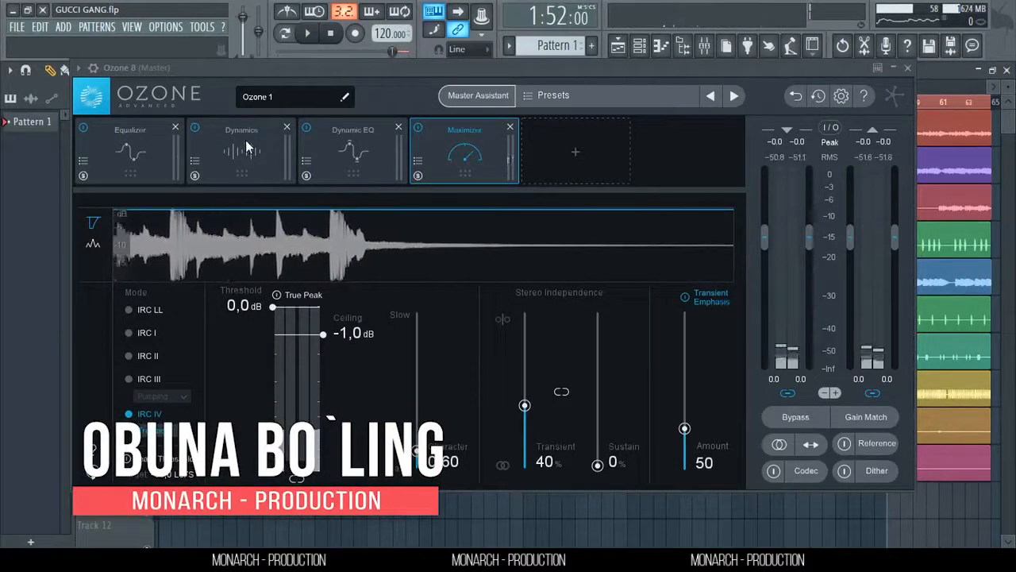
Step: Remove the Equalizer, Dynamics, Dynamic EQ and Maximizer modules from the Ozone 8 chain
left_click(176, 127)
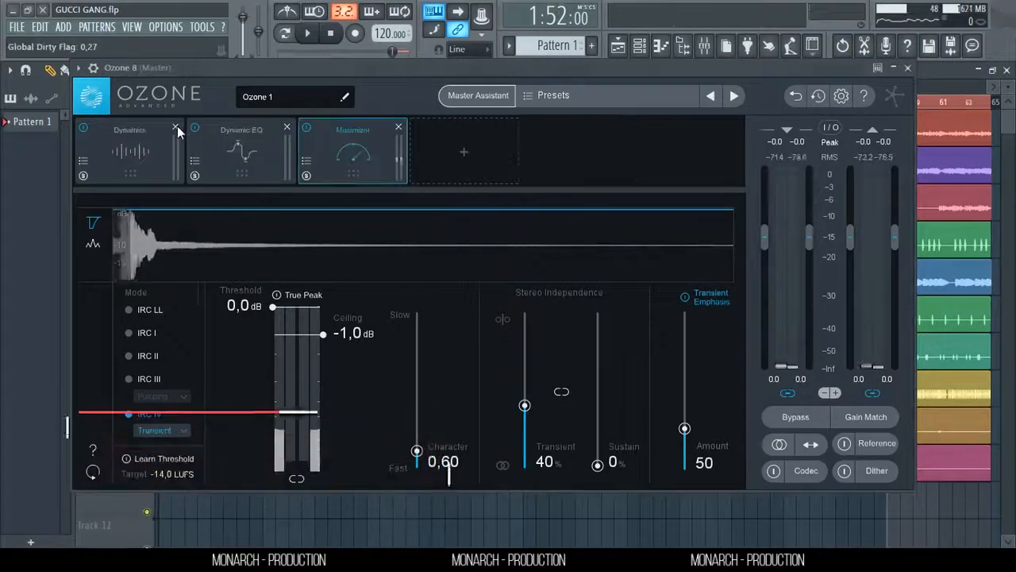
left_click(175, 127)
left_click(176, 127)
left_click(176, 127)
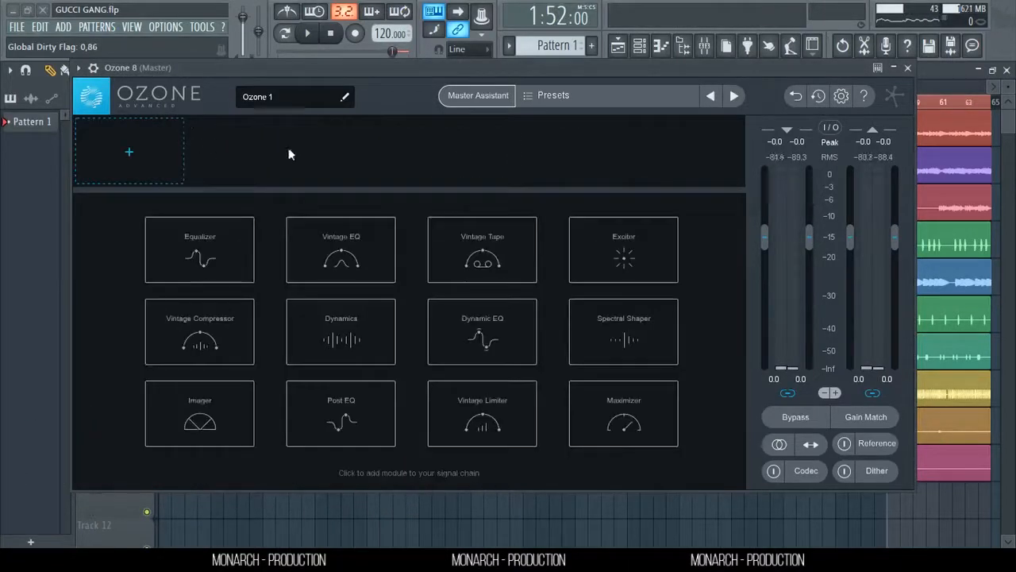
Step: Start the Master Assistant with the CD target and Low intensity, proceeding to the audio analysis
left_click(472, 96)
left_click(498, 271)
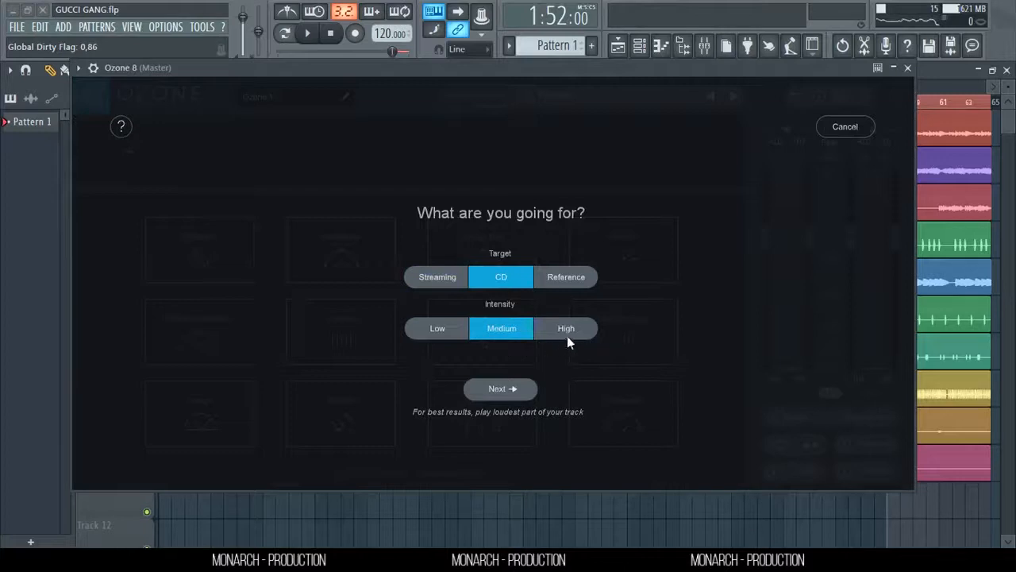
left_click(430, 337)
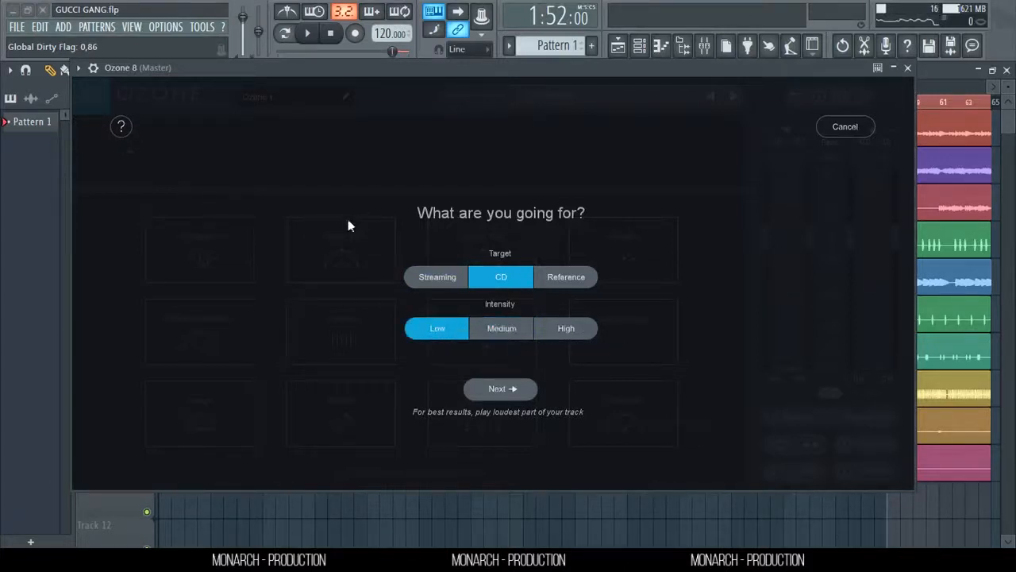
left_click(511, 387)
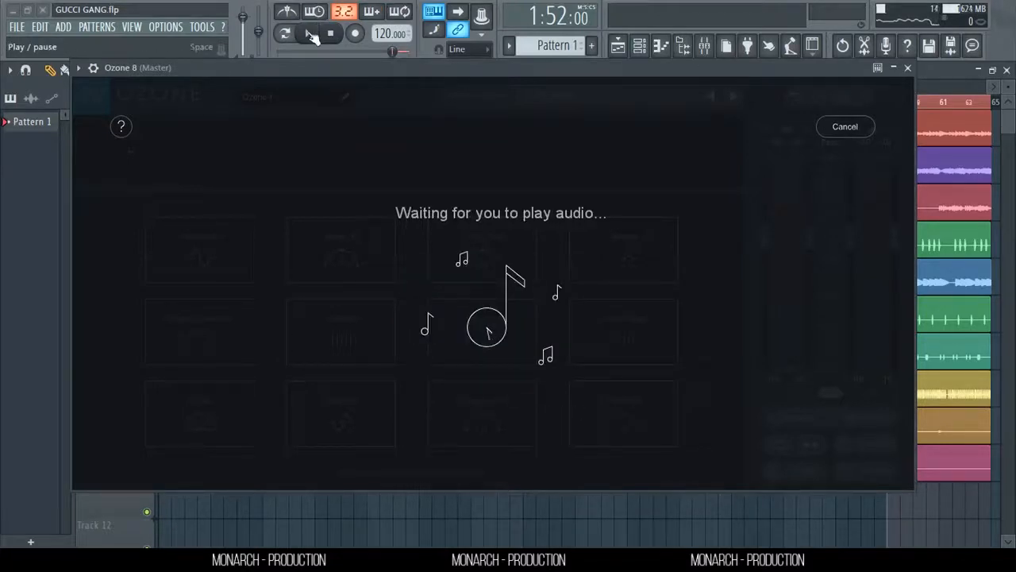
Step: Play the selected section for the low-intensity analysis, accept the suggested mastering chain and stop playback
left_click(310, 35)
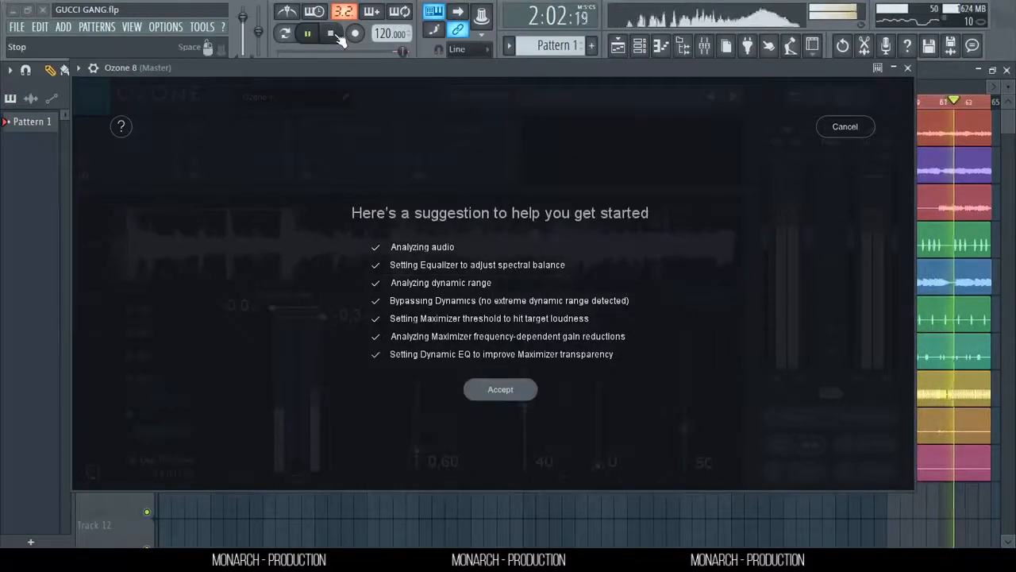
left_click(520, 388)
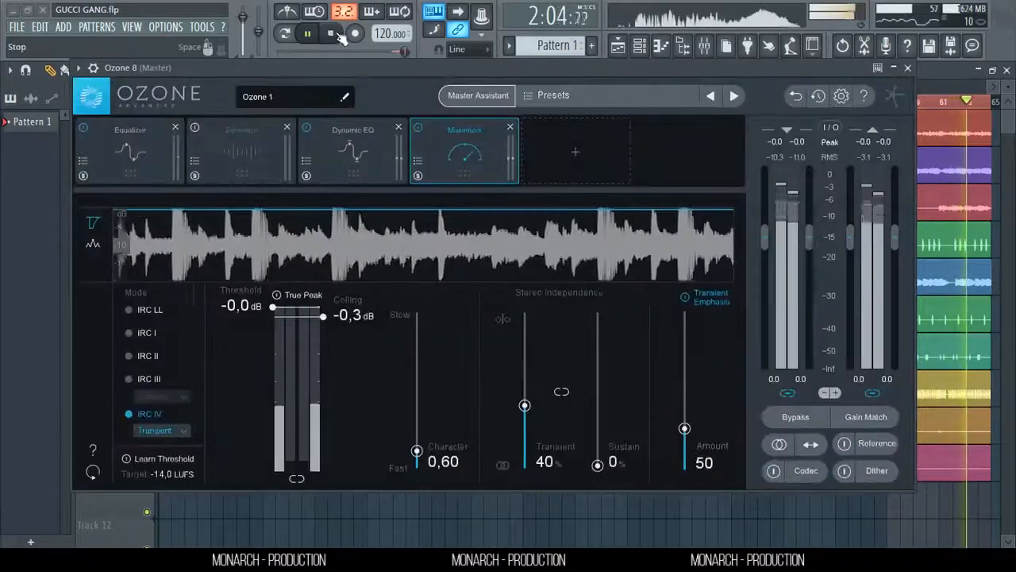
key("space")
Step: Enable the bypassed Dynamics module and review the low-intensity chain's Equalizer, Dynamic EQ and Maximizer modules
left_click(133, 169)
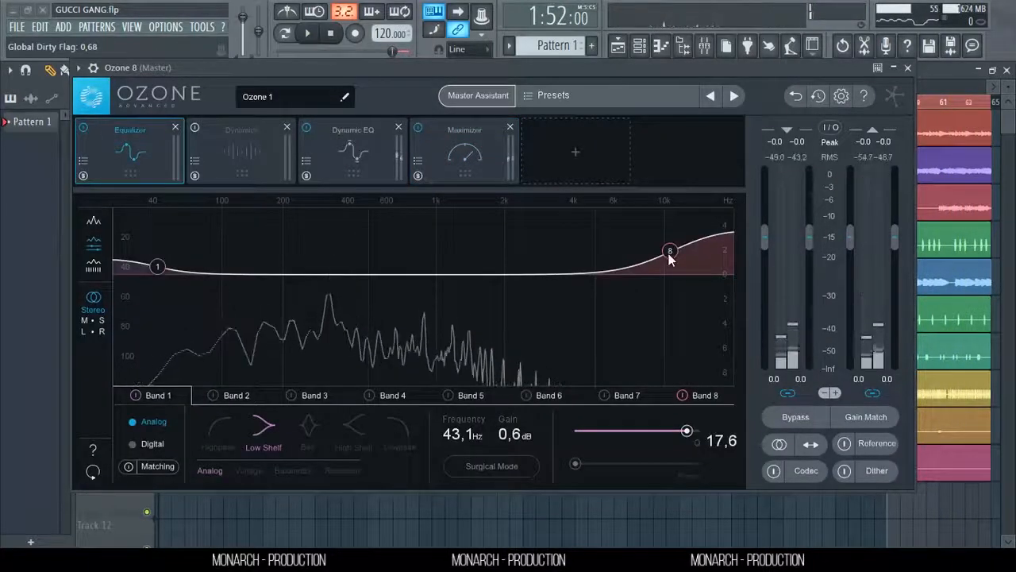
left_click(242, 170)
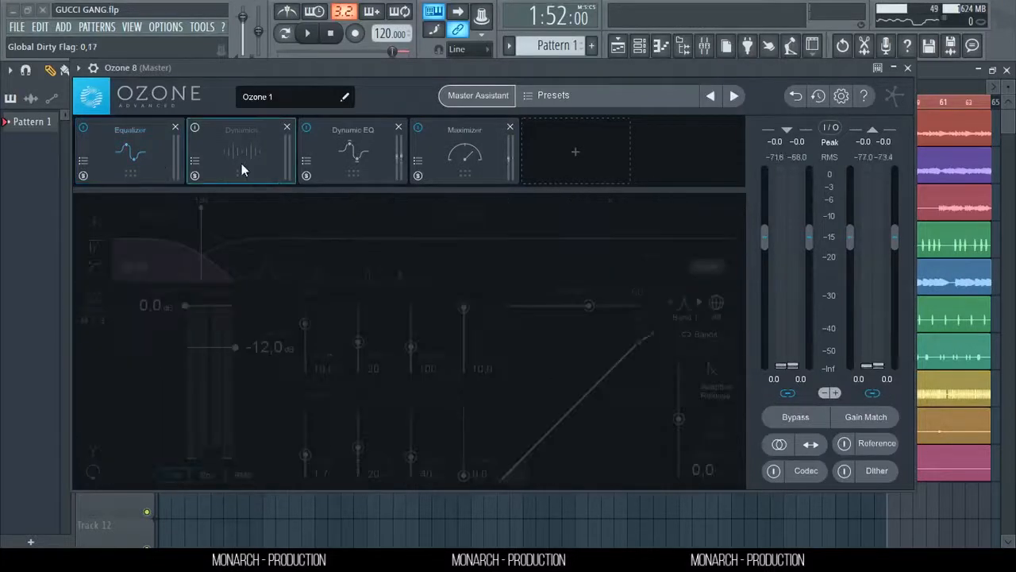
left_click(199, 128)
left_click(339, 161)
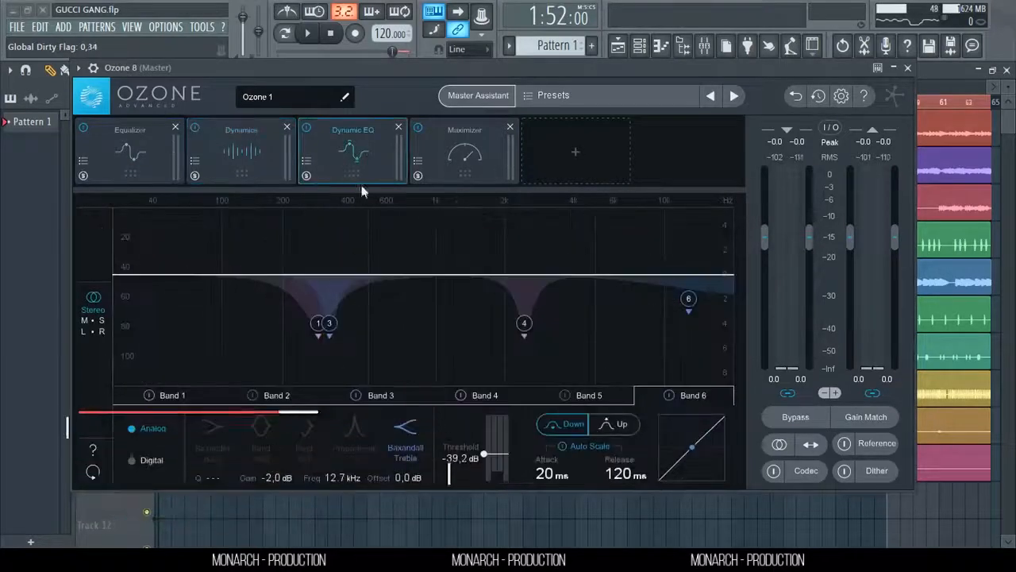
left_click(439, 139)
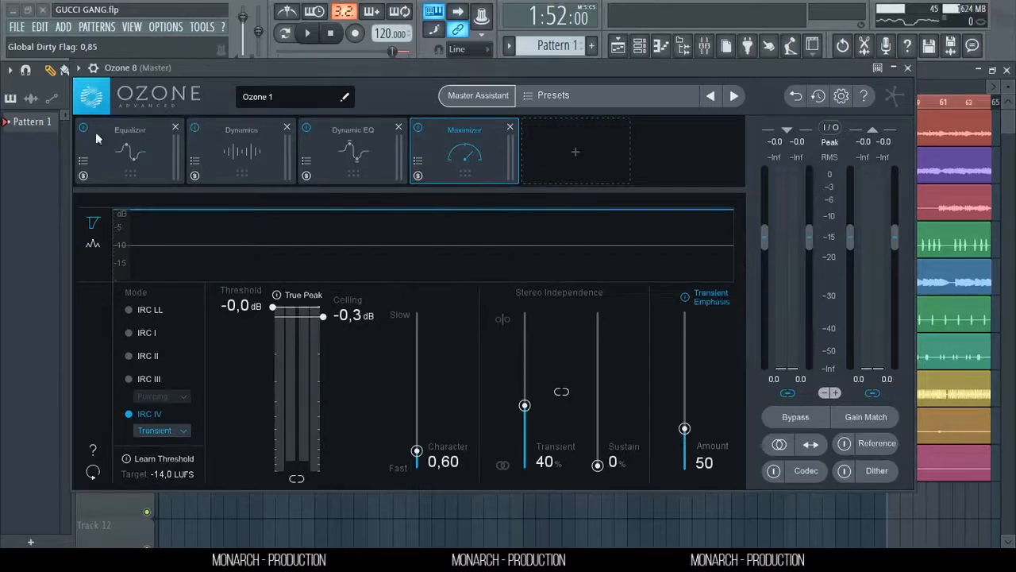
Step: Clear all four modules of the low-intensity mastering chain from Ozone 8
left_click(174, 126)
left_click(174, 125)
left_click(174, 126)
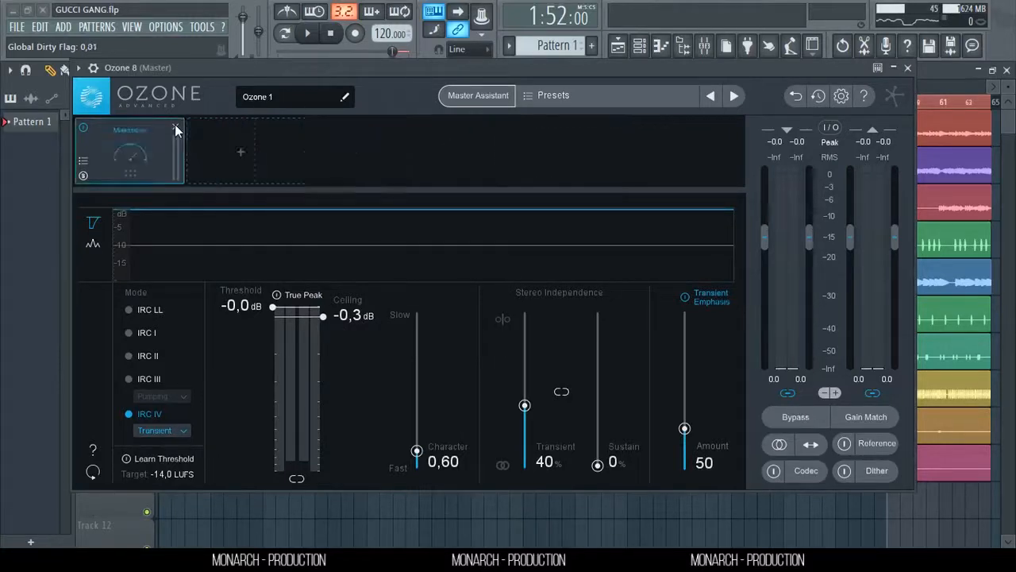
left_click(175, 126)
Step: Start the Master Assistant again with the CD target and High intensity, proceeding to the audio analysis
left_click(480, 95)
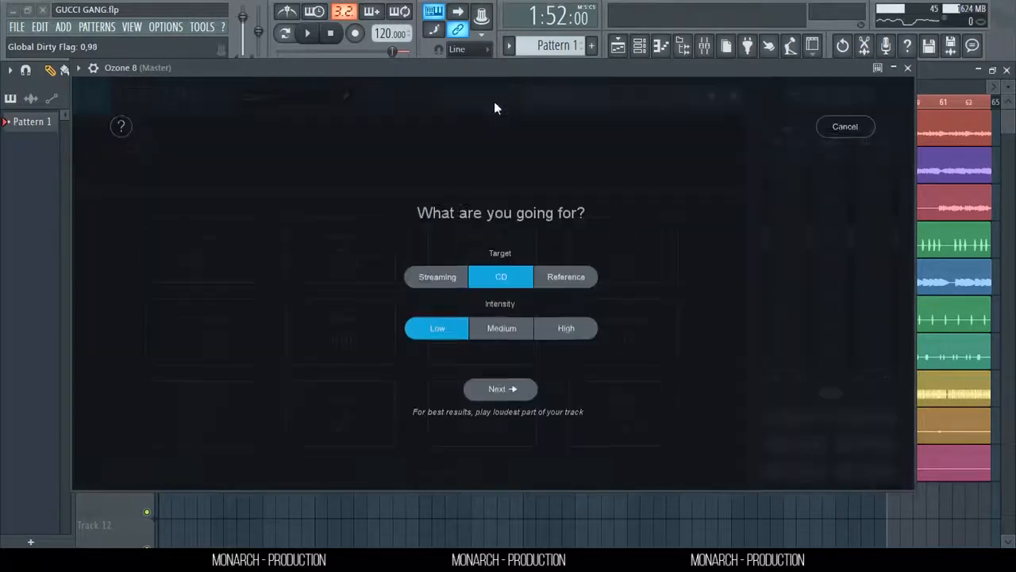
left_click(573, 329)
left_click(500, 389)
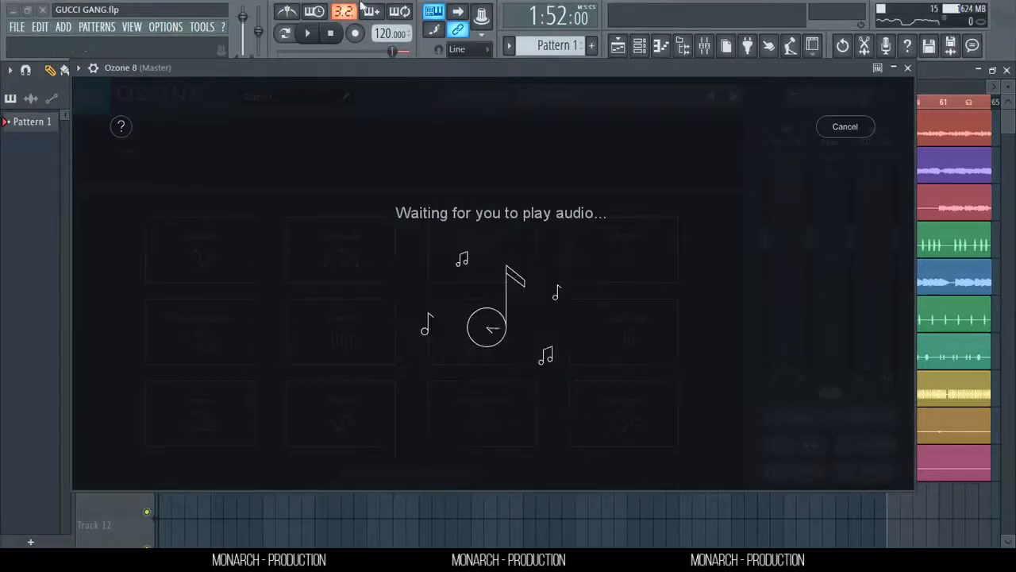
Step: Play the selected section for the high-intensity analysis, stop playback and accept the suggested mastering chain
left_click(312, 32)
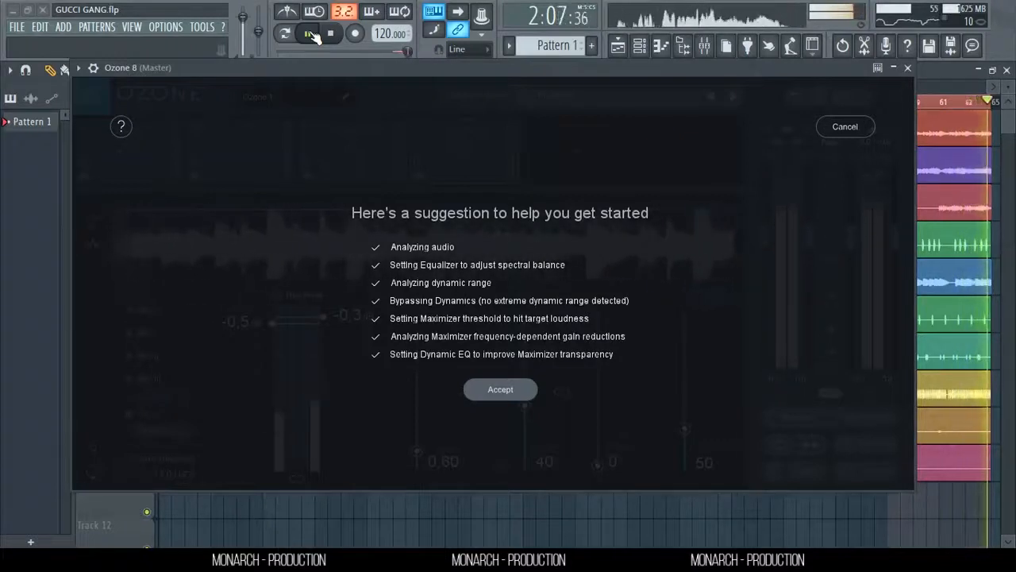
left_click(330, 32)
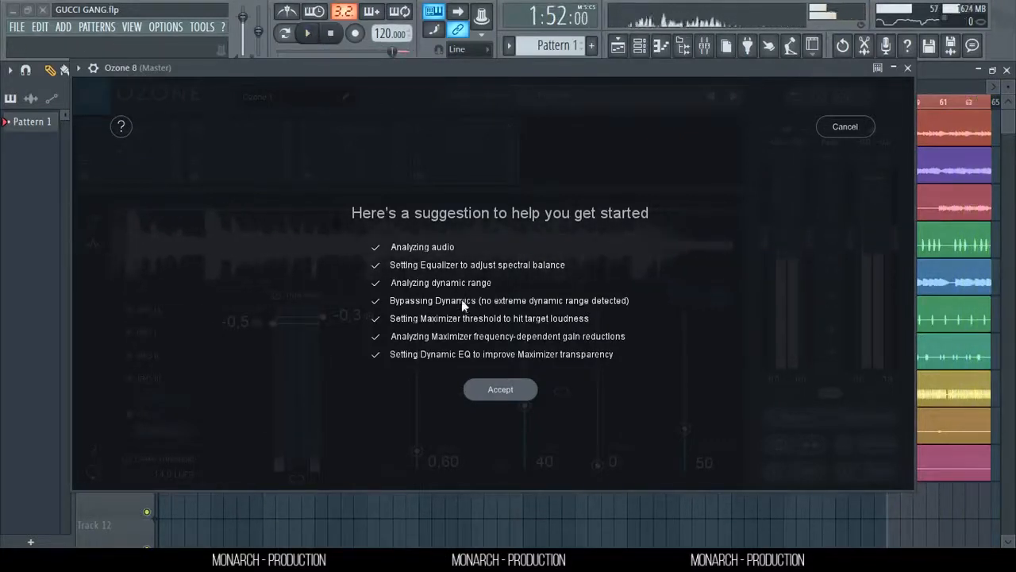
left_click(492, 391)
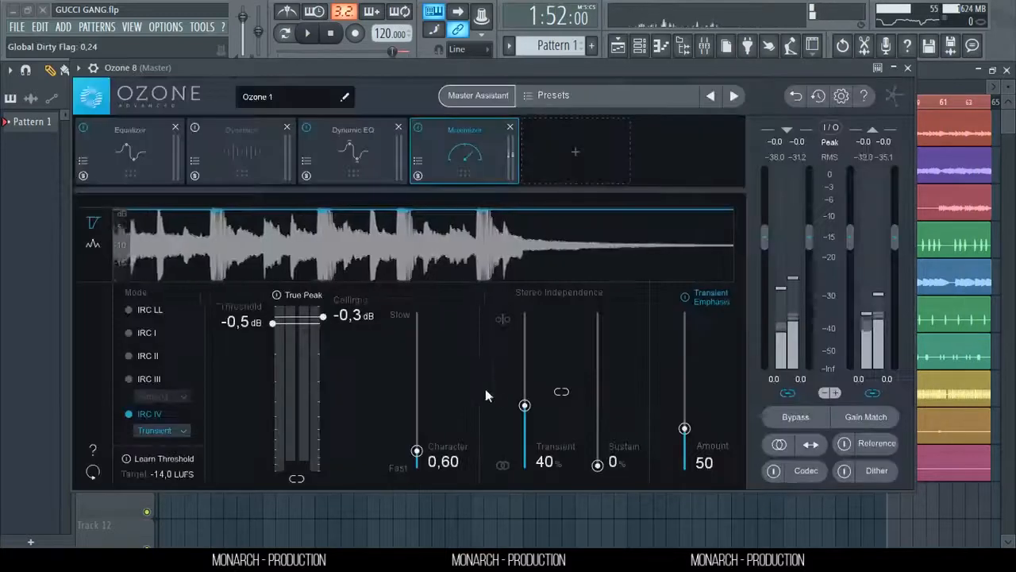
Step: Enable the bypassed Dynamics module in the high-intensity chain and review its Equalizer, Dynamic EQ and Maximizer settings
left_click(138, 141)
left_click(203, 139)
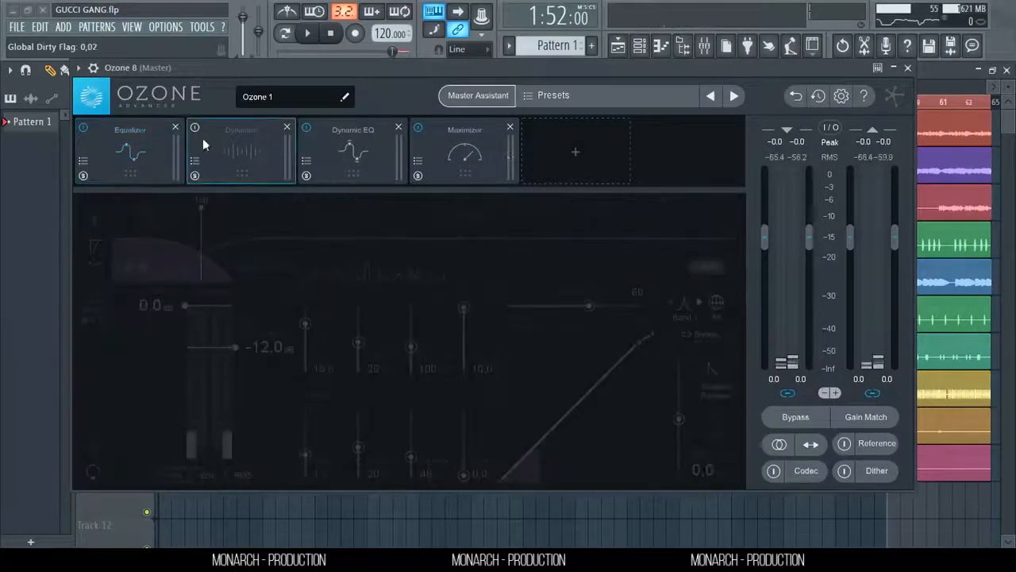
left_click(365, 161)
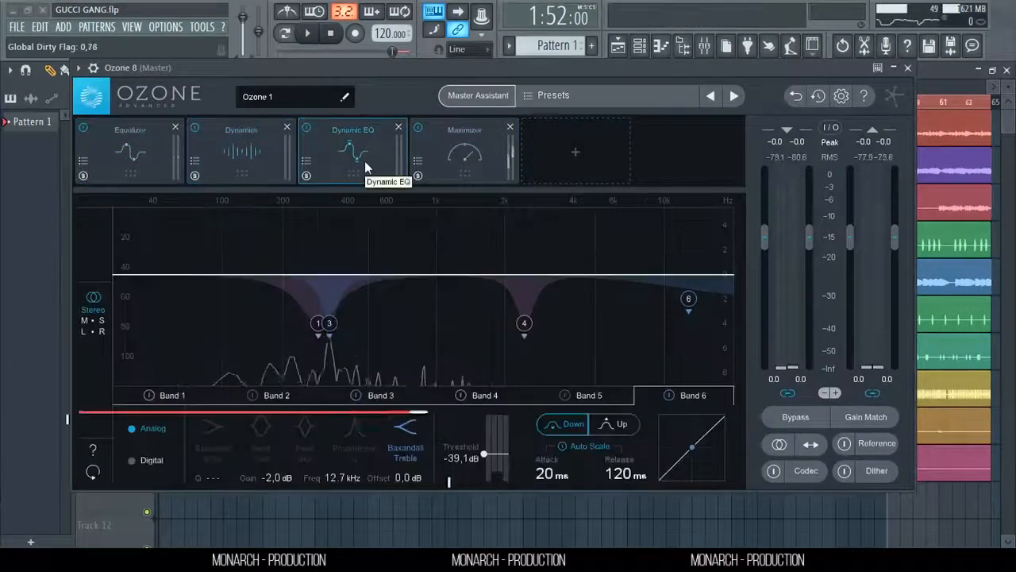
left_click(466, 150)
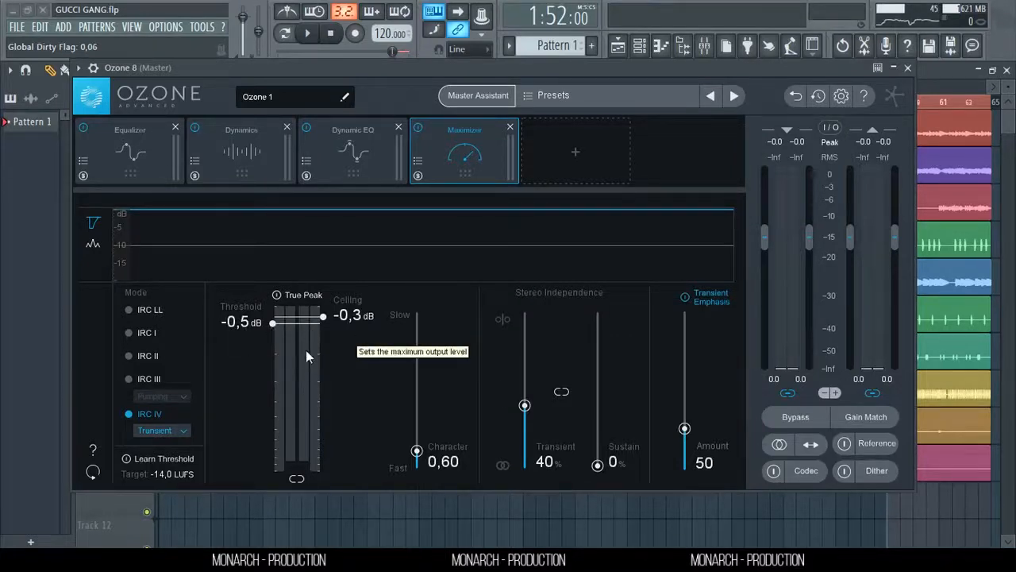
Step: Play the mastered section while checking the master level in the mixer, and stop playback
left_click(309, 33)
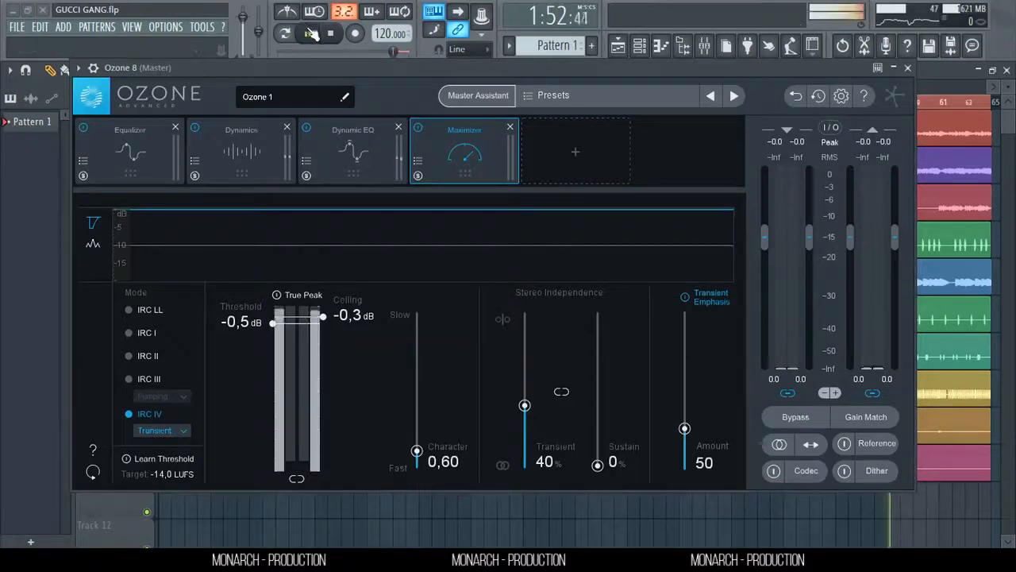
left_click(704, 46)
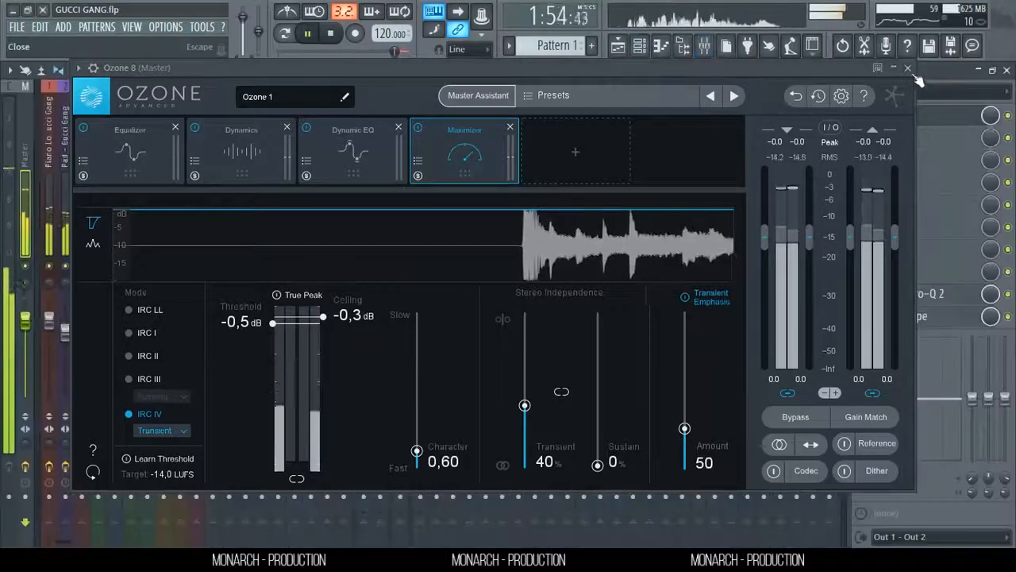
left_click(332, 34)
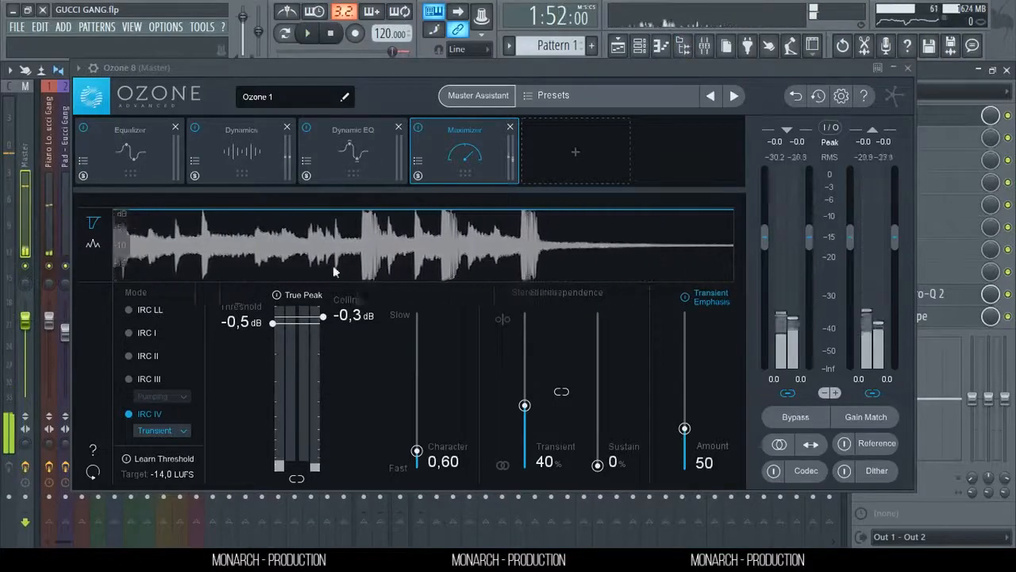
Step: Close the Ozone 8 window and look over the Master track's effect slots in the mixer
left_click(909, 69)
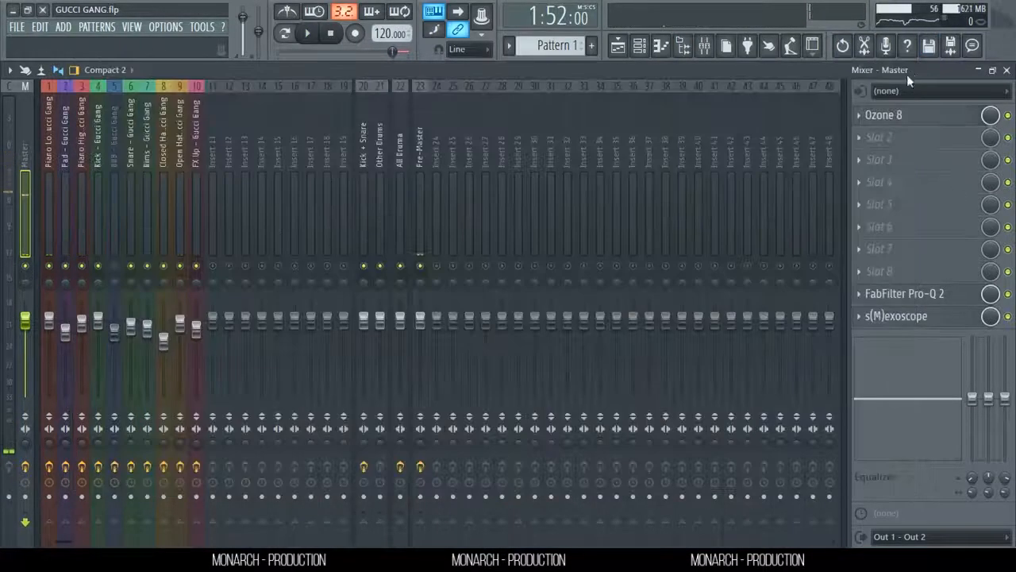
left_click(923, 123)
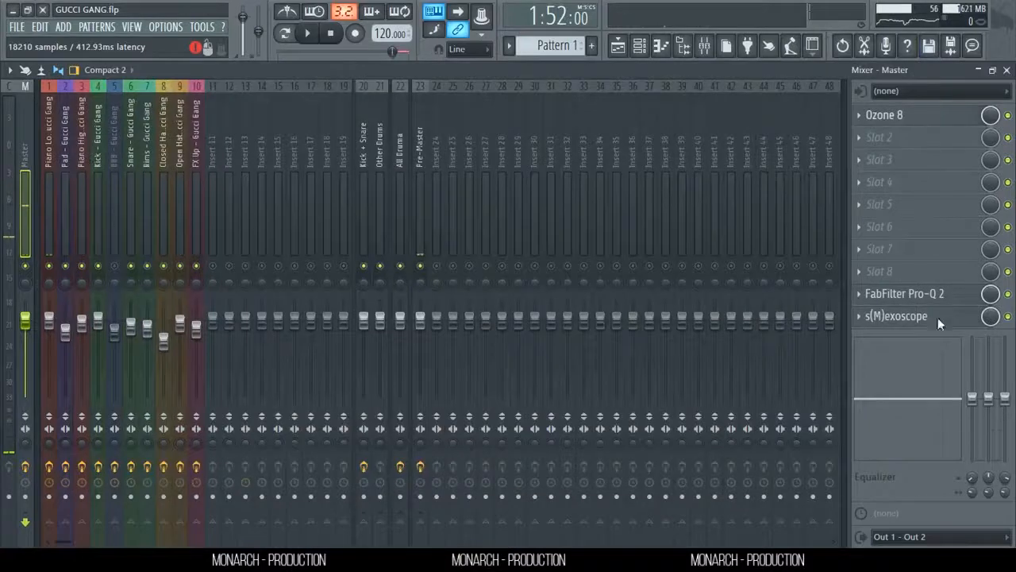
left_click(908, 70)
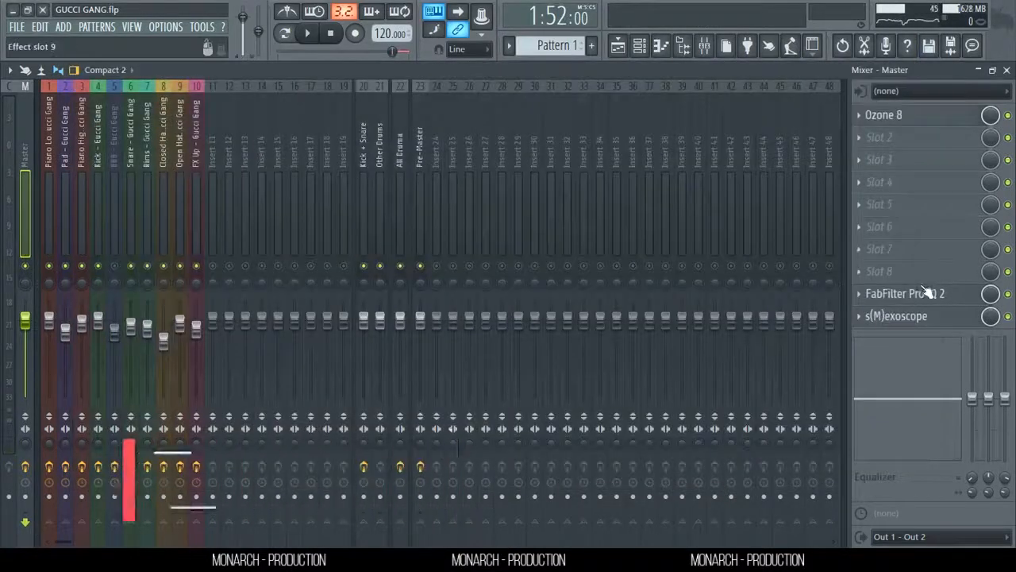
Step: Open FabFilter Pro-Q 2 on the Master track, compare the playback spectrum with Ozone 8 disabled and enabled, and close it
left_click(926, 294)
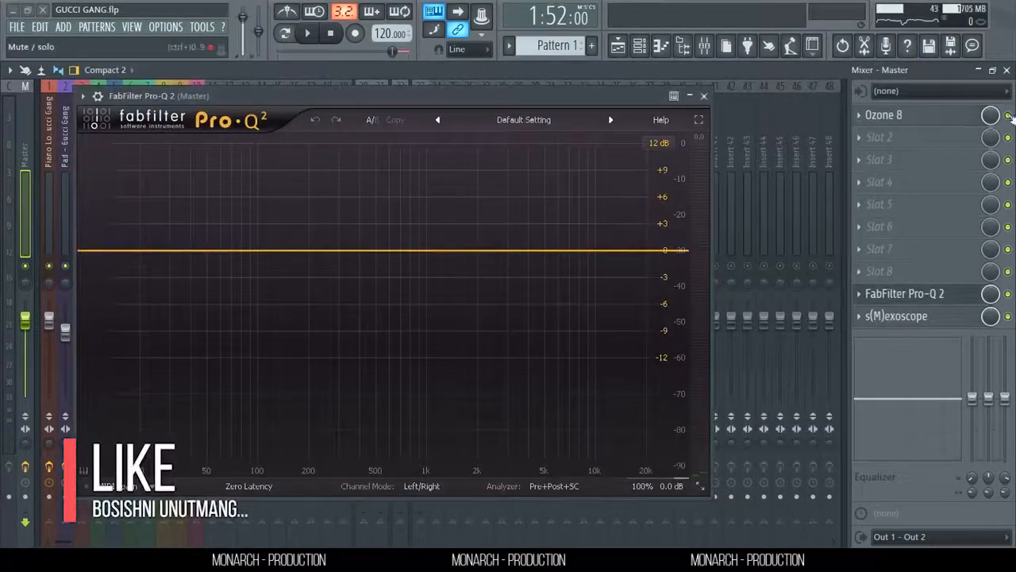
left_click(307, 33)
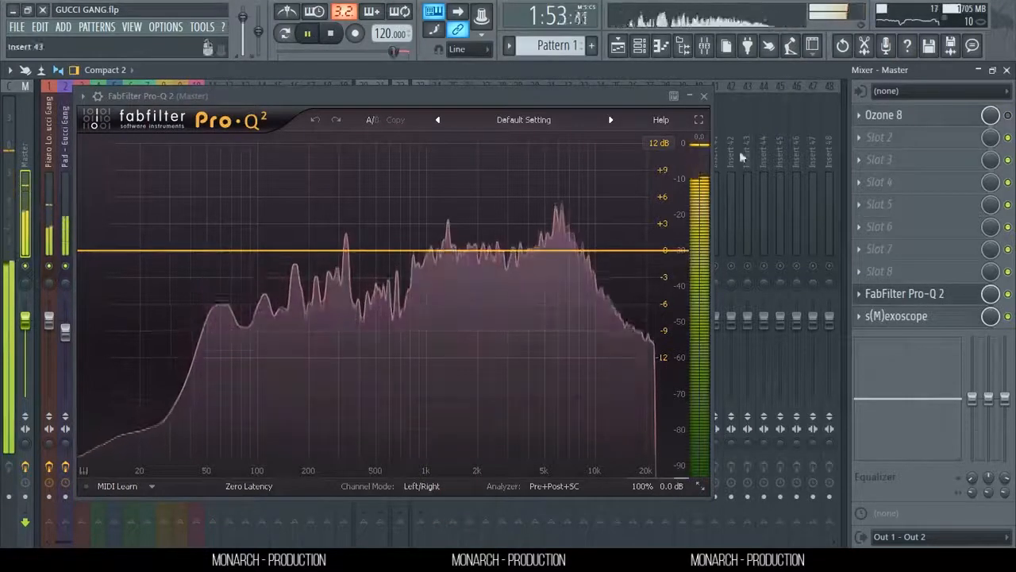
key("space")
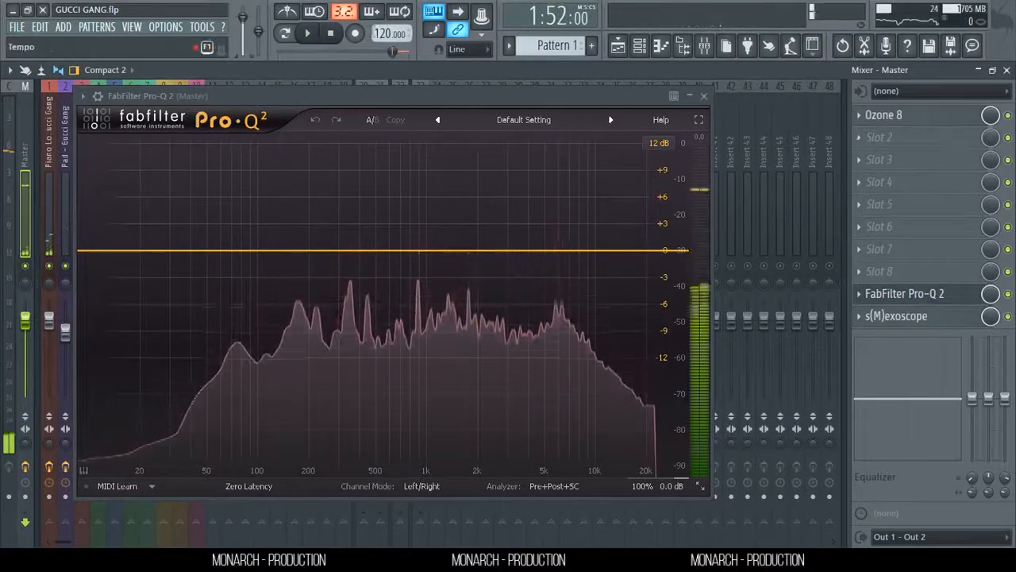
left_click(308, 33)
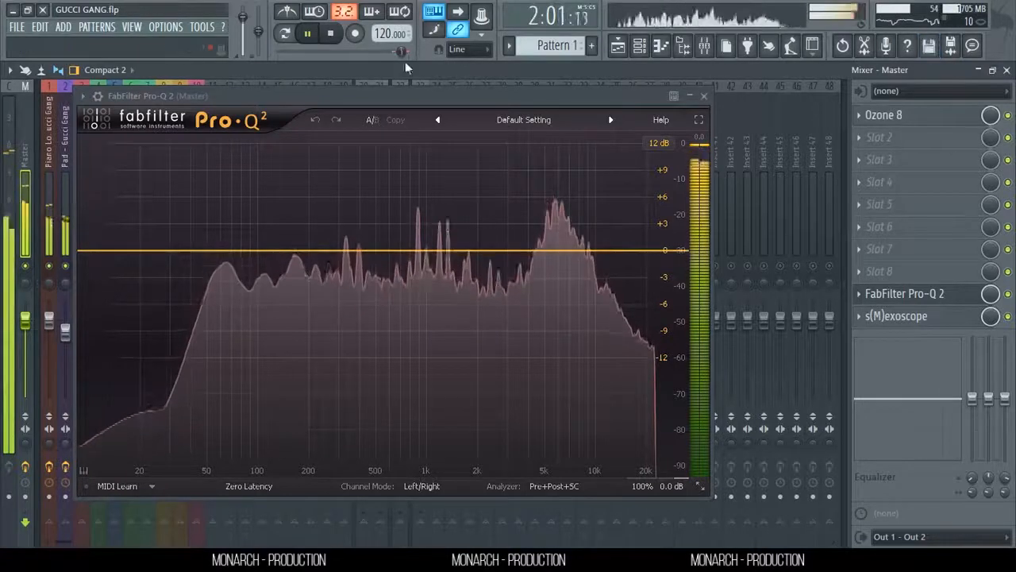
left_click(334, 34)
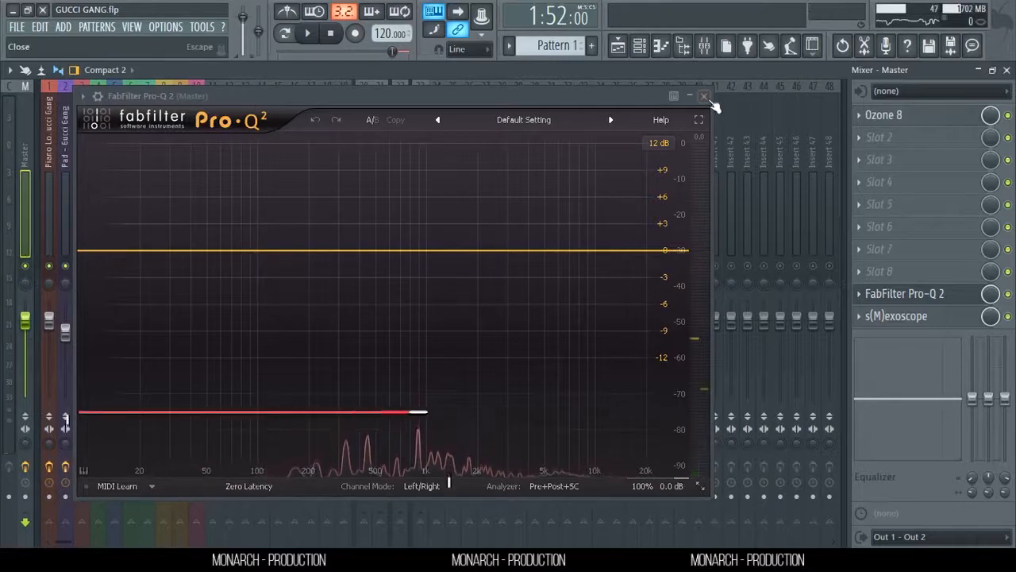
left_click(704, 96)
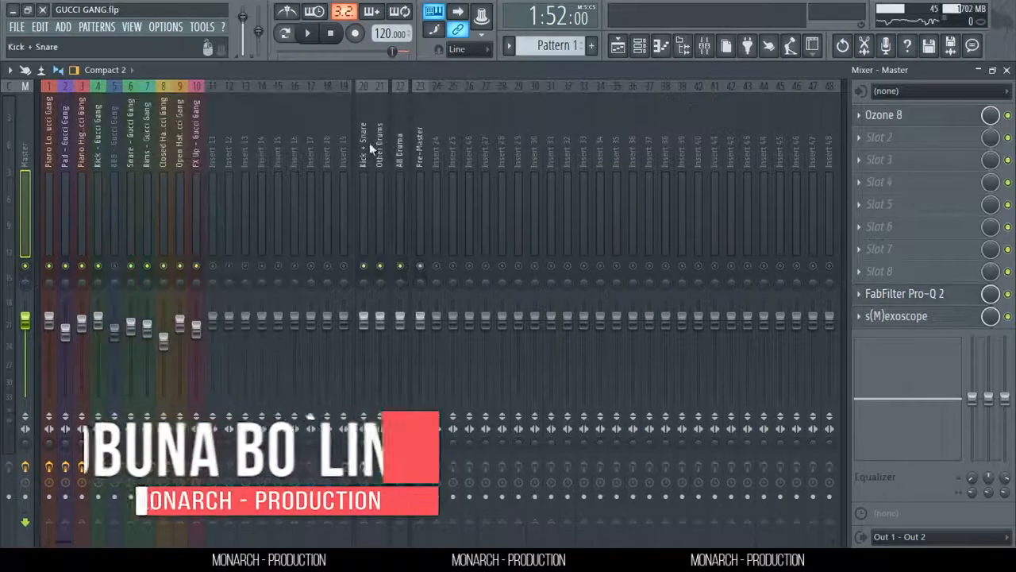
Step: Open Ozone 8 on the Master track and remove the Equalizer, Dynamics, Dynamic EQ and Maximizer modules from its chain
left_click(926, 118)
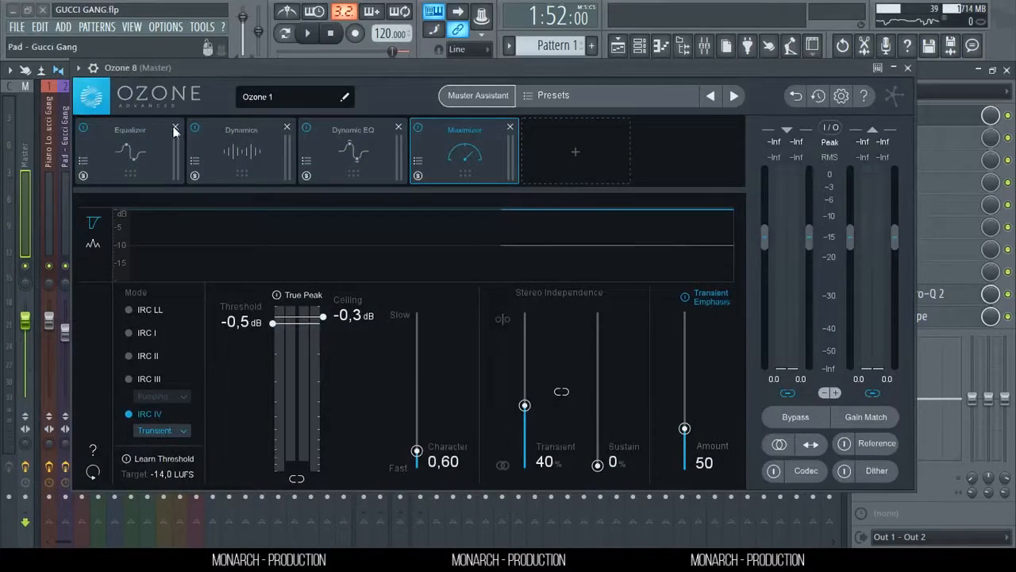
left_click(175, 126)
left_click(176, 126)
left_click(175, 126)
left_click(175, 126)
left_click(463, 96)
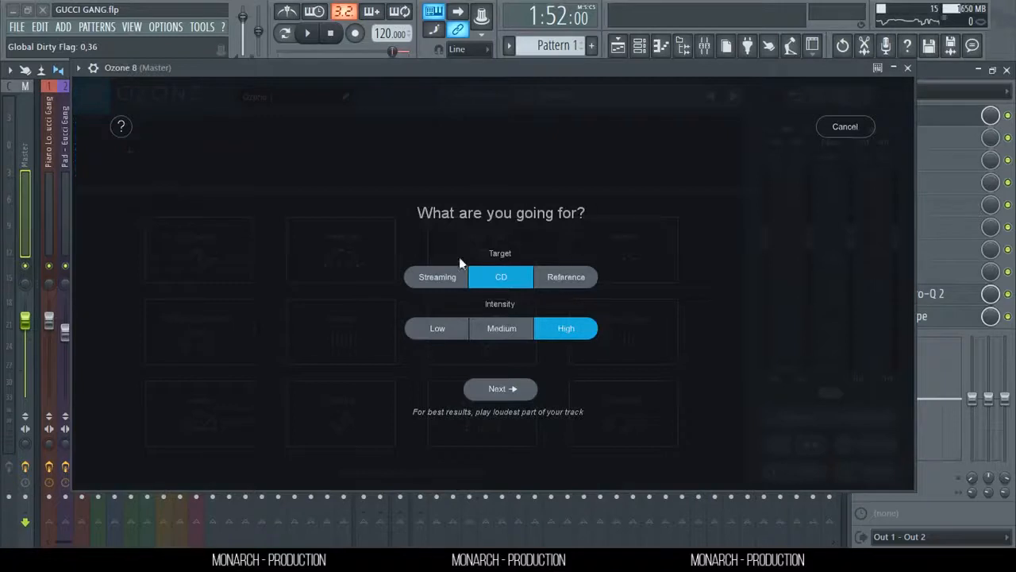
left_click(845, 127)
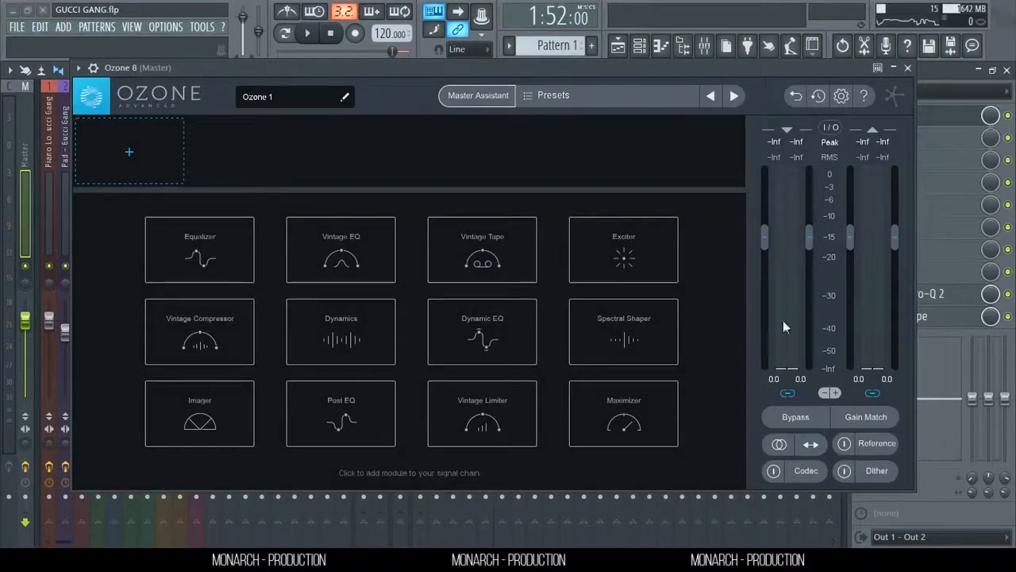
Step: Import gucci_gang_-_lil_pump_(zf.fm).mp3 as a reference track in Ozone 8
left_click(878, 448)
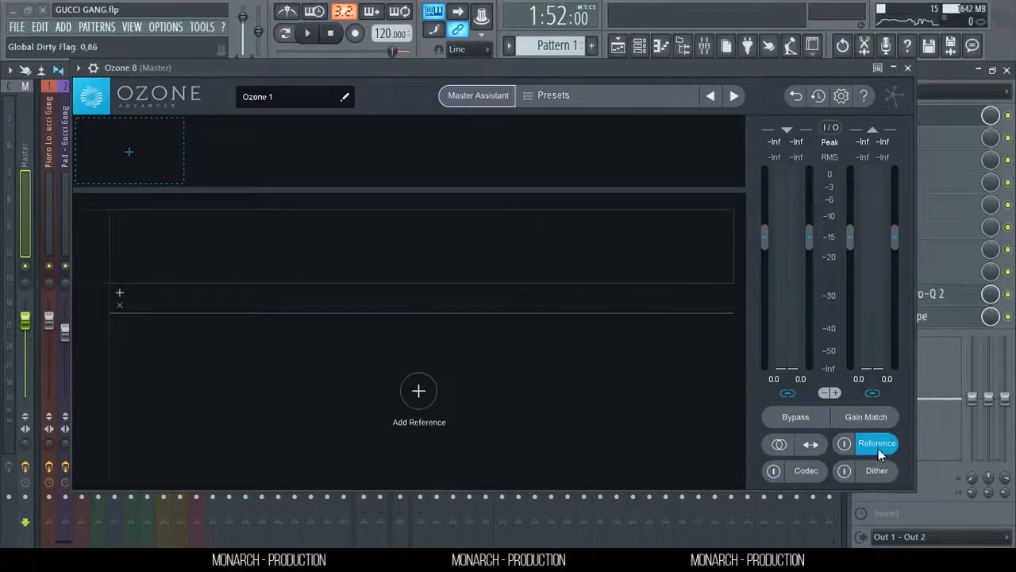
left_click(422, 391)
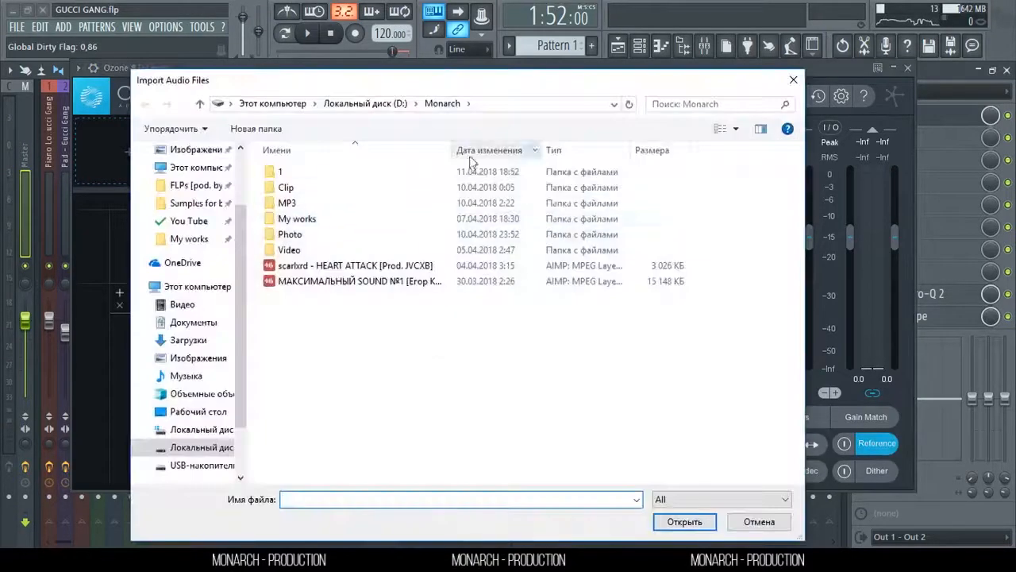
left_click(484, 104)
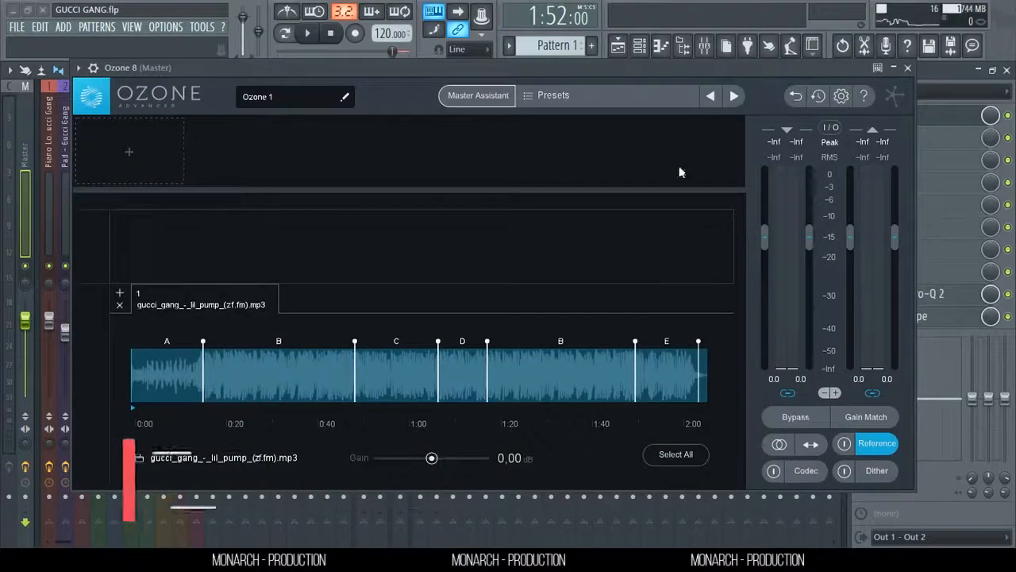
Step: Start Master Assistant with the Reference target, using gucci_gang_-_lil_pump_(zf.fm).mp3 as the reference track
left_click(505, 96)
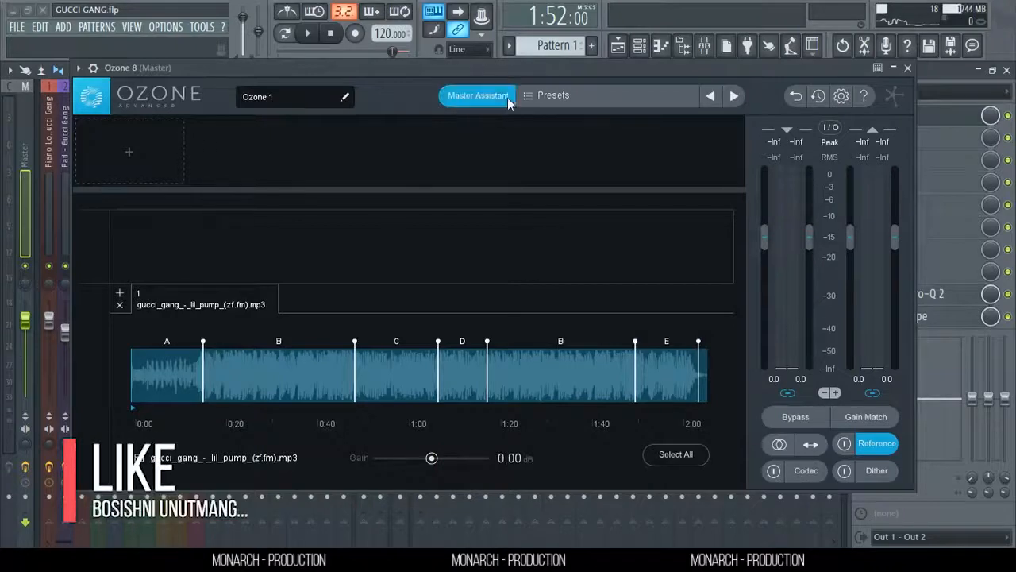
left_click(567, 277)
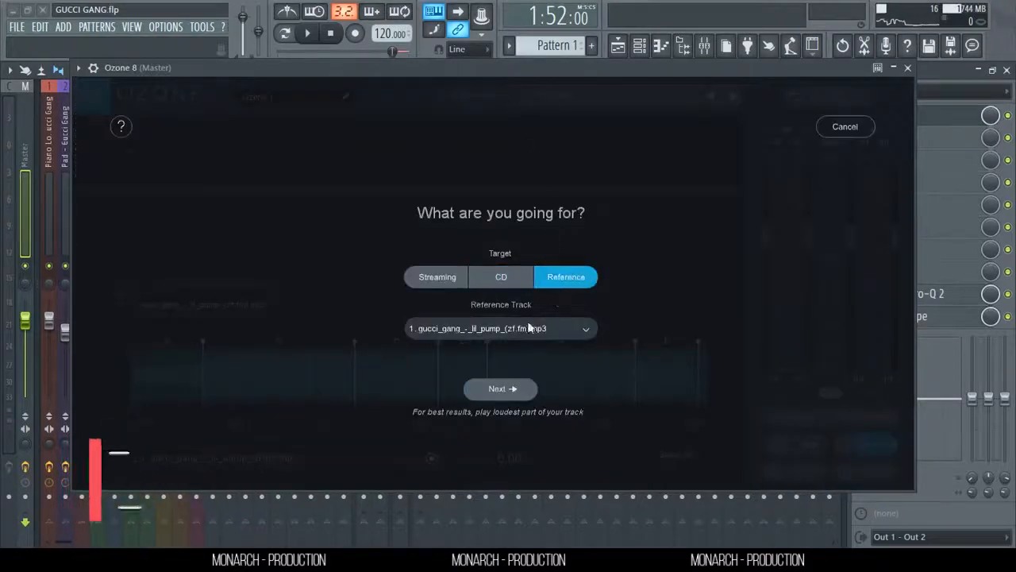
left_click(585, 334)
left_click(528, 351)
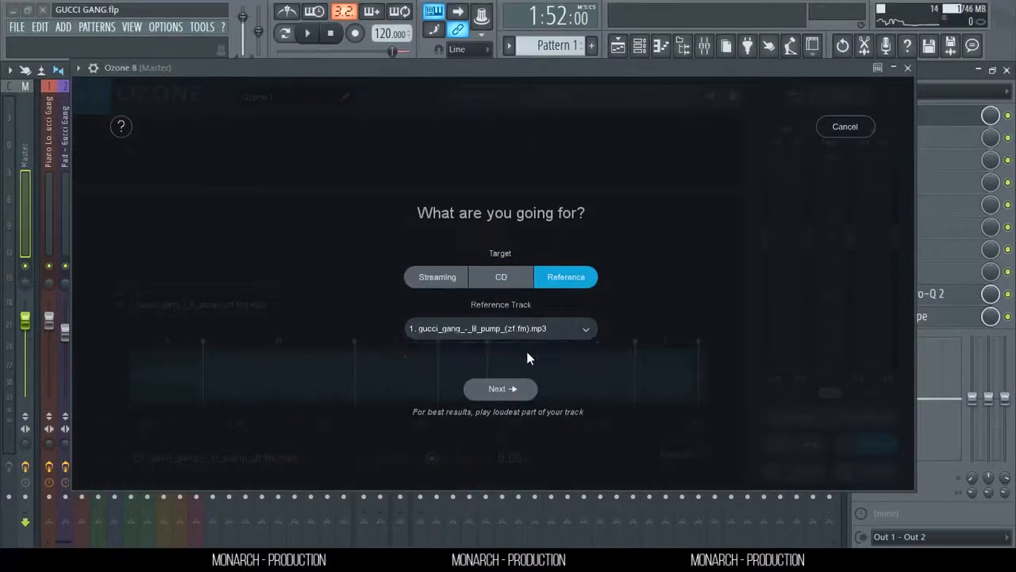
left_click(515, 388)
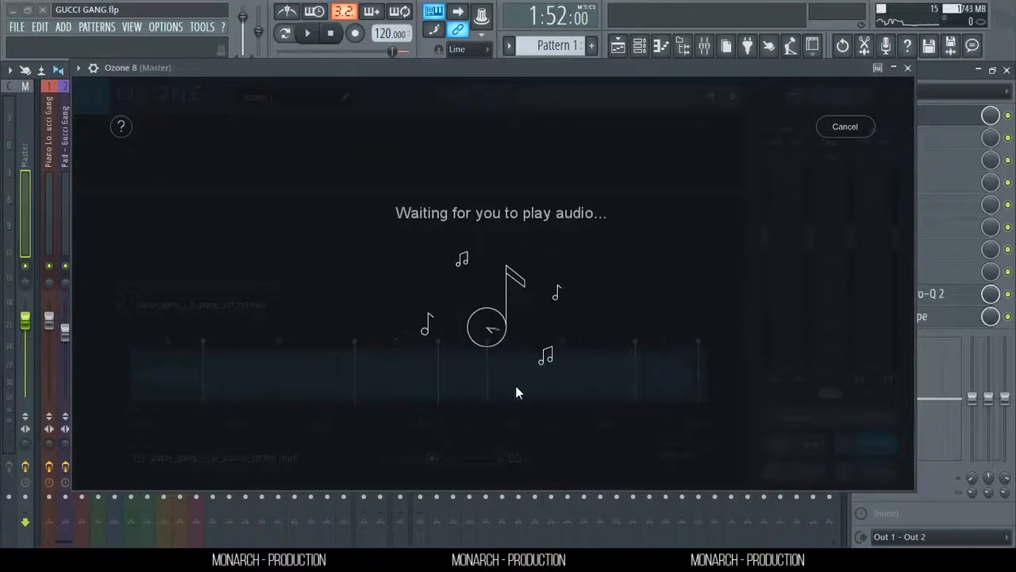
Step: Play the selected section for the reference-based analysis, accept the suggested mastering chain and stop playback
left_click(308, 33)
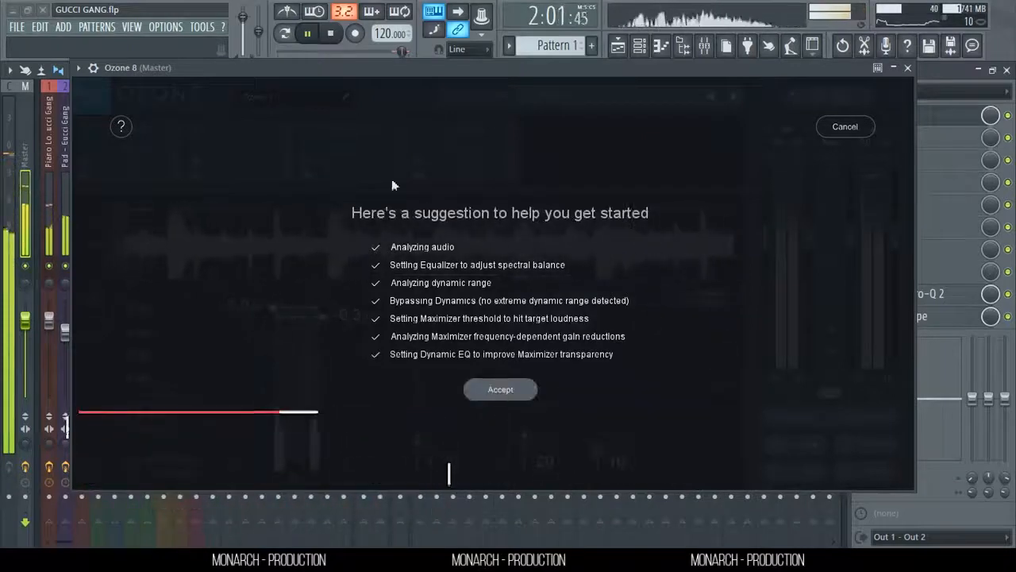
left_click(485, 388)
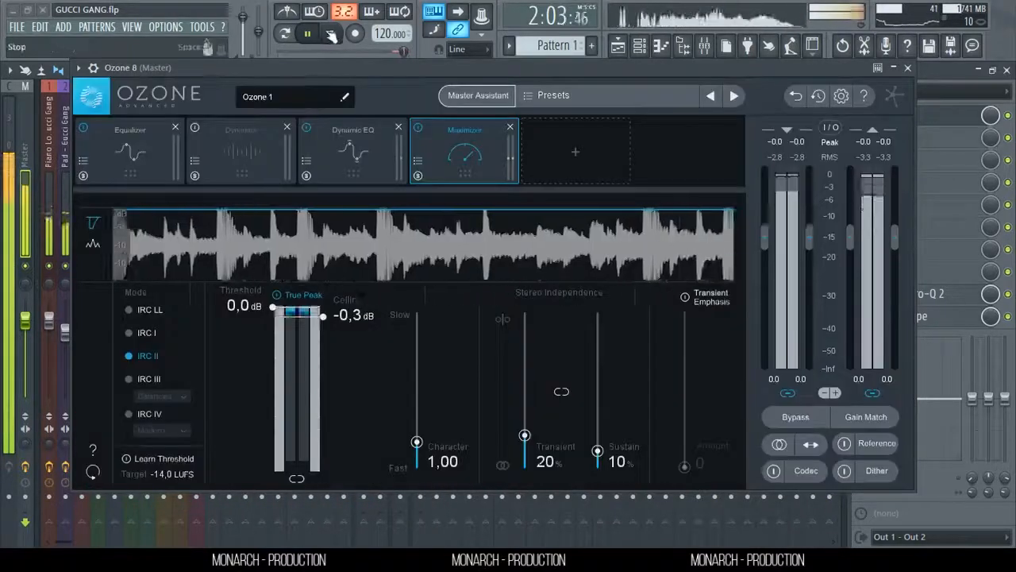
key("space")
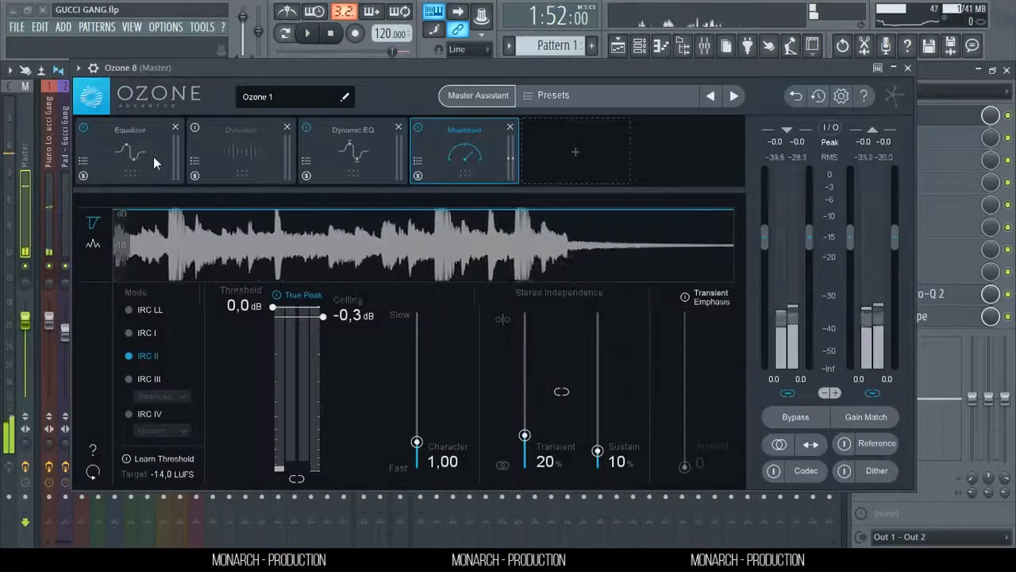
Step: Enable the bypassed Dynamics module in the reference-based chain and review the Equalizer, Dynamics, Dynamic EQ and Maximizer settings
left_click(154, 159)
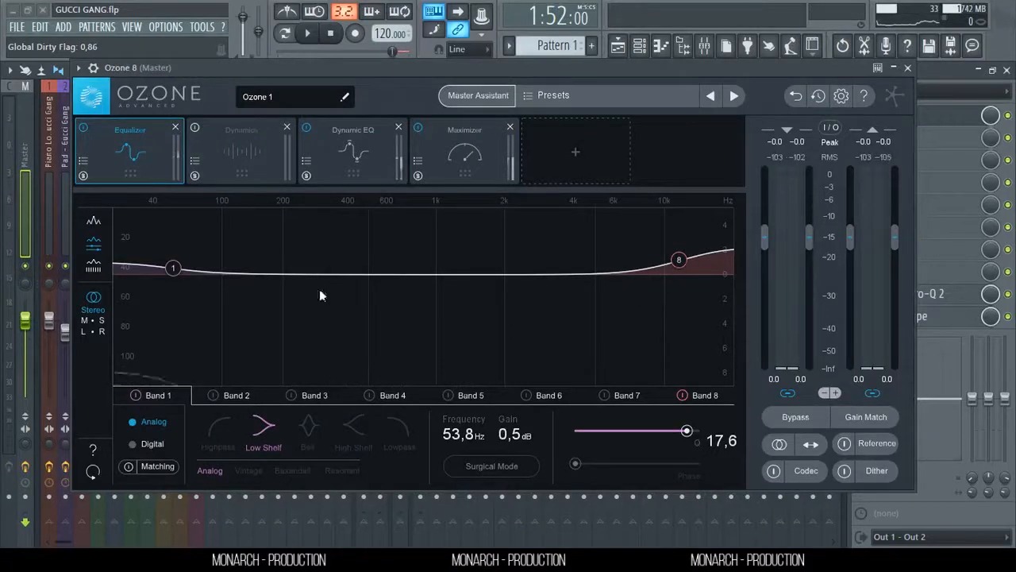
left_click(242, 144)
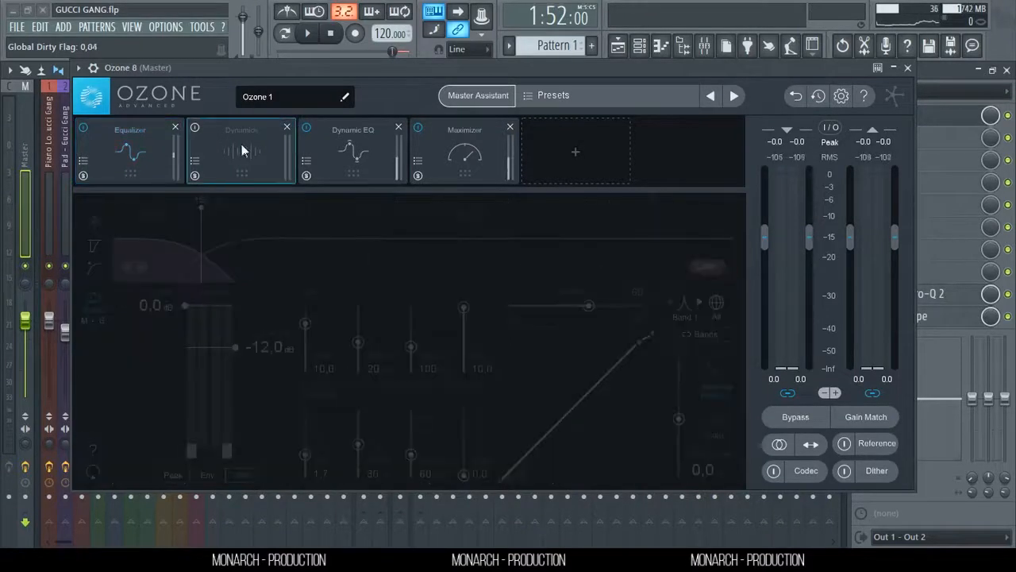
left_click(195, 127)
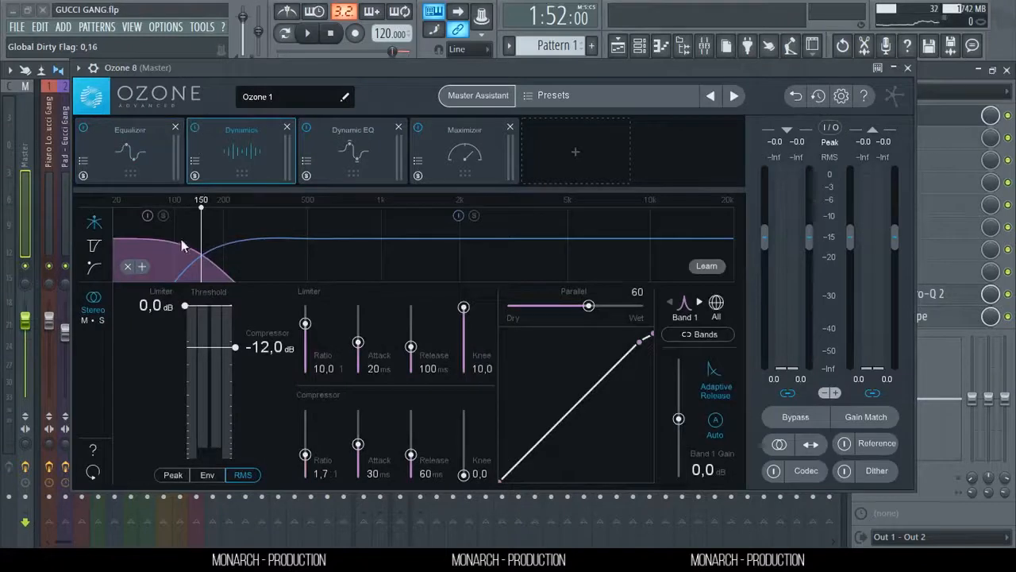
left_click(351, 150)
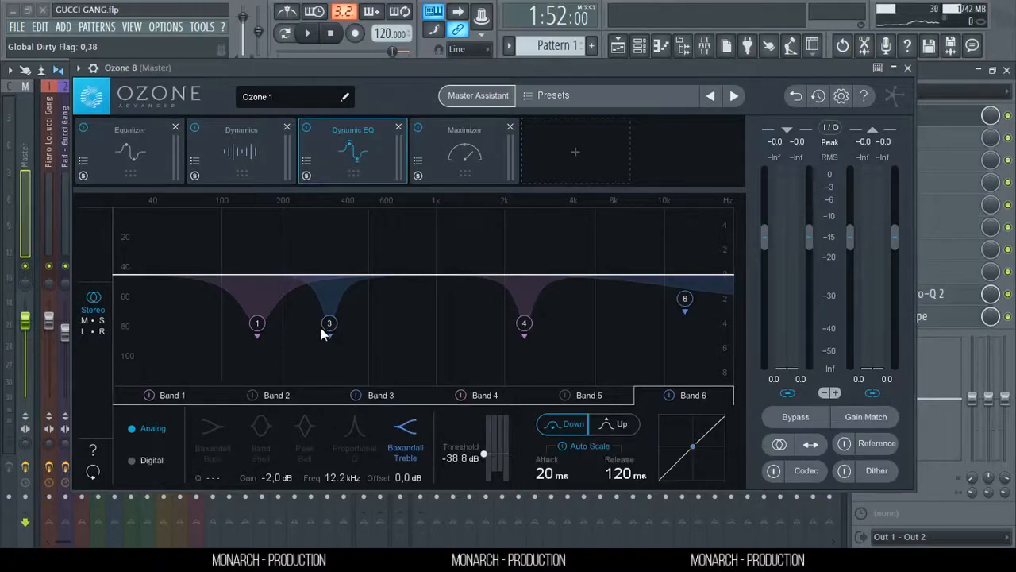
left_click(453, 149)
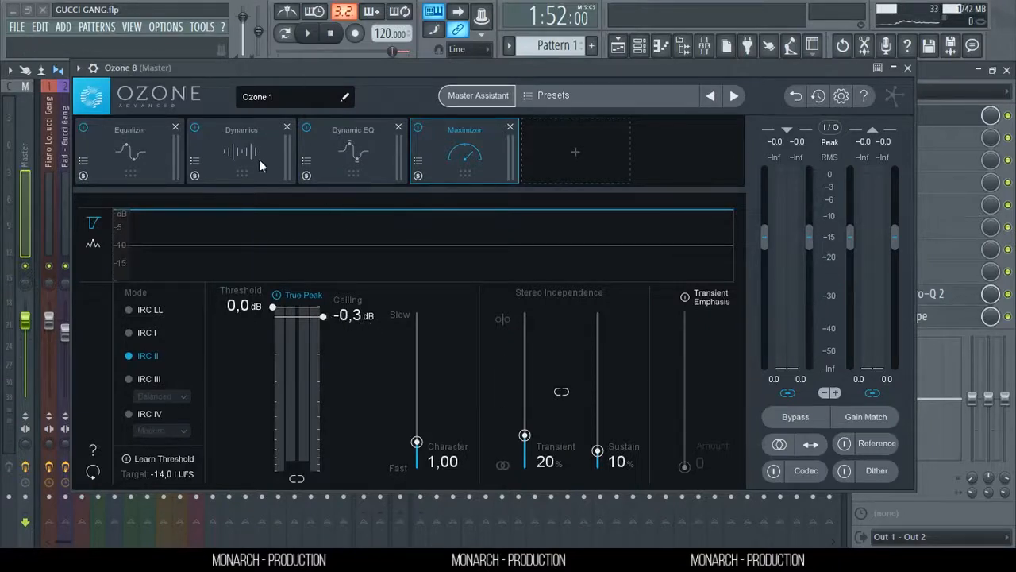
left_click(154, 164)
left_click(238, 158)
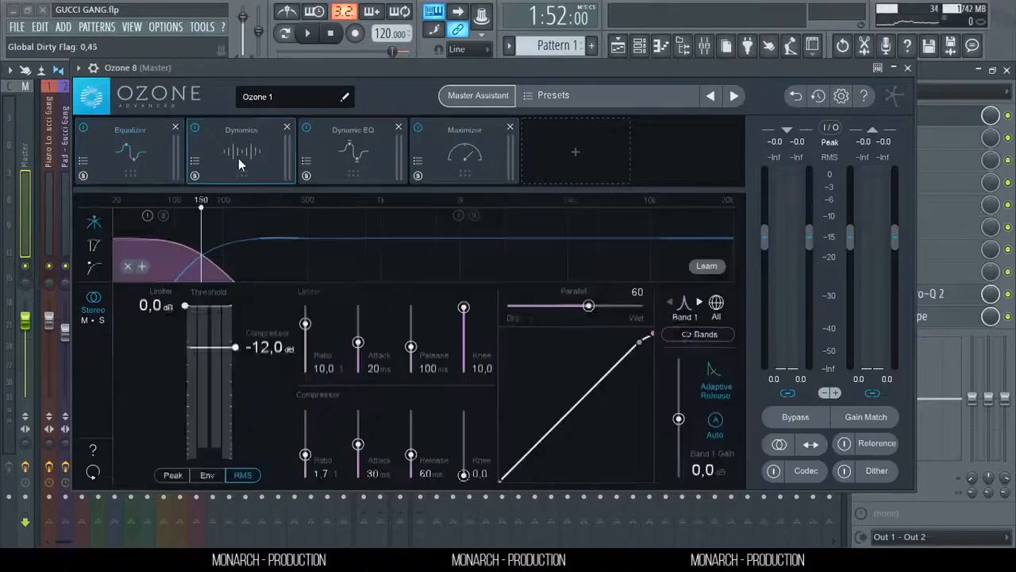
left_click(366, 155)
left_click(465, 155)
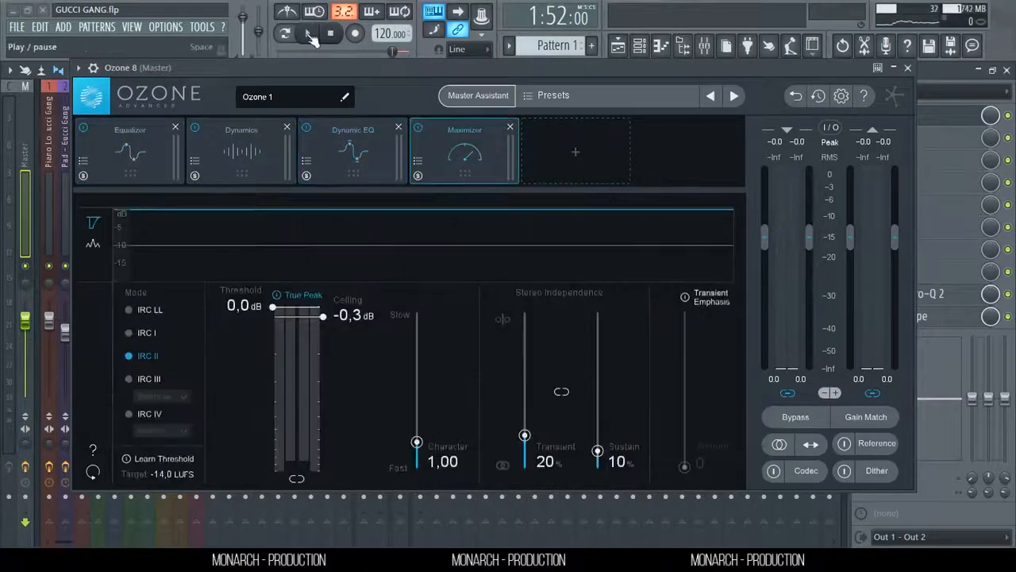
Step: Play the section while switching Ozone 8's global bypass on and off to compare unmastered and mastered sound, and stop playback
left_click(309, 34)
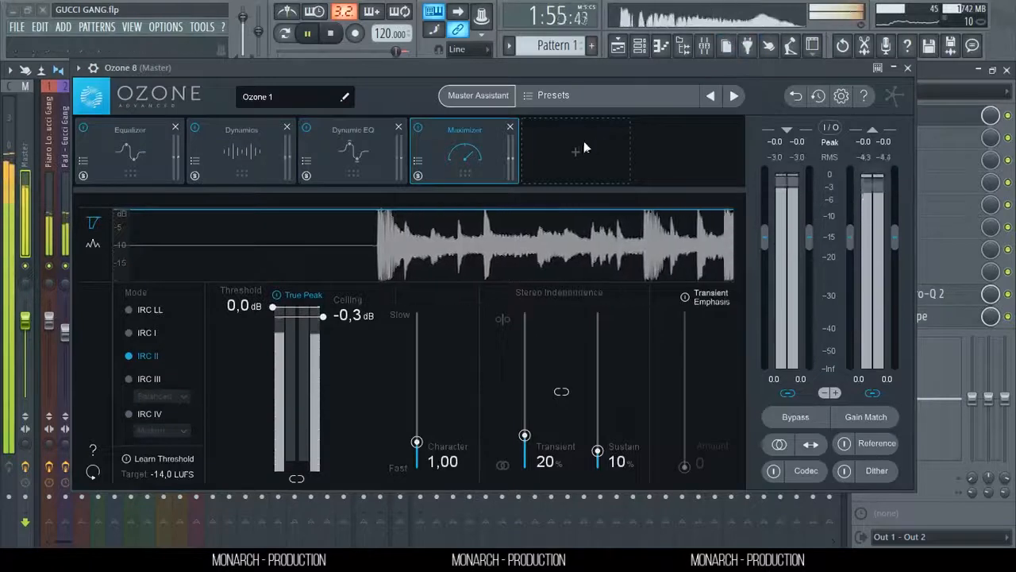
left_click(800, 417)
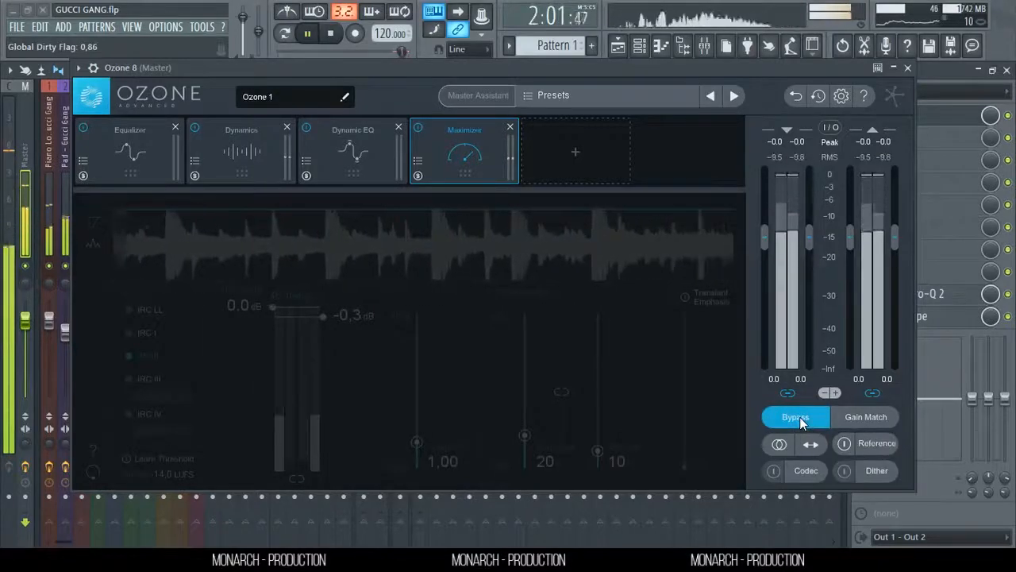
left_click(799, 417)
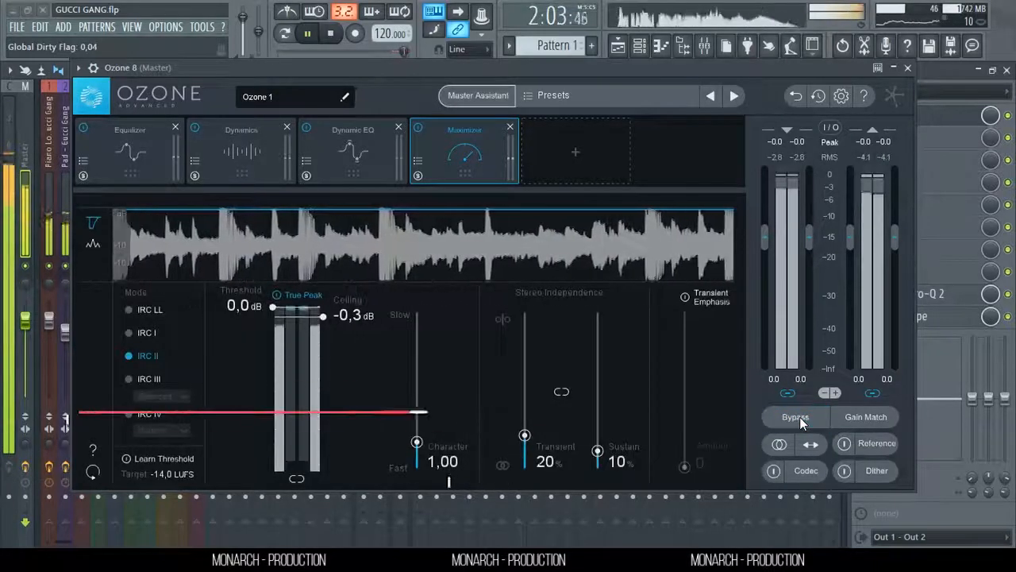
left_click(799, 417)
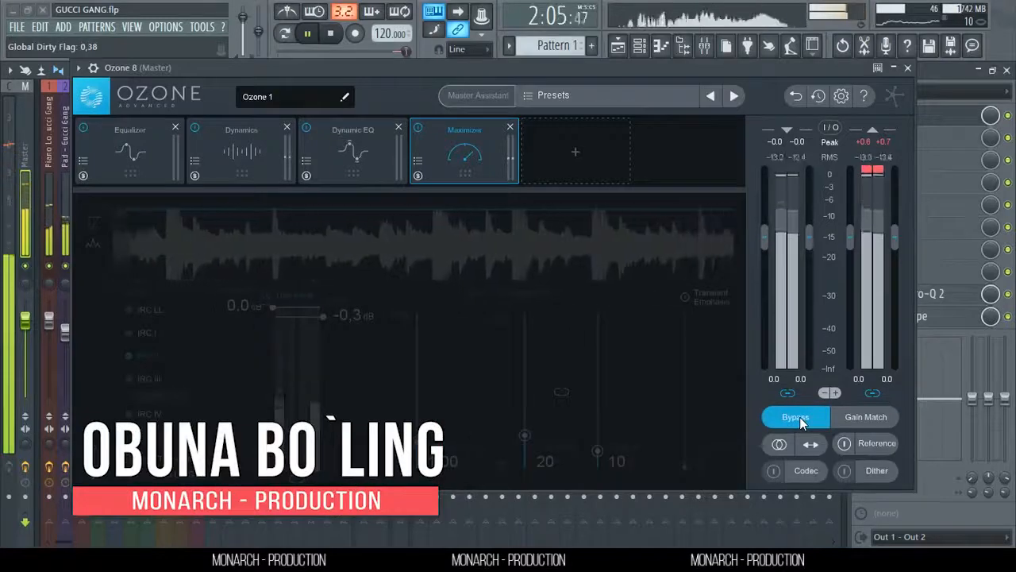
left_click(799, 417)
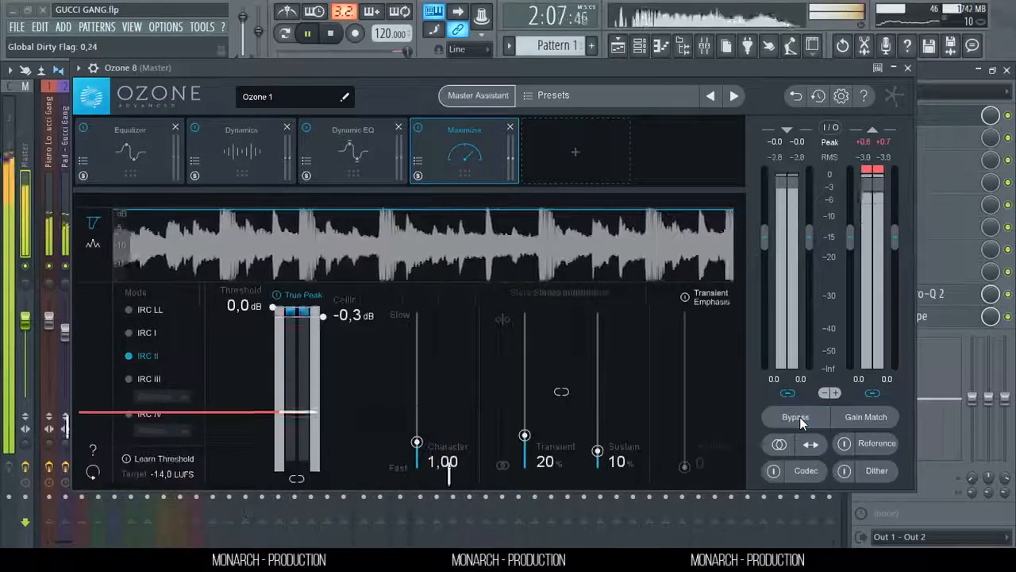
left_click(342, 34)
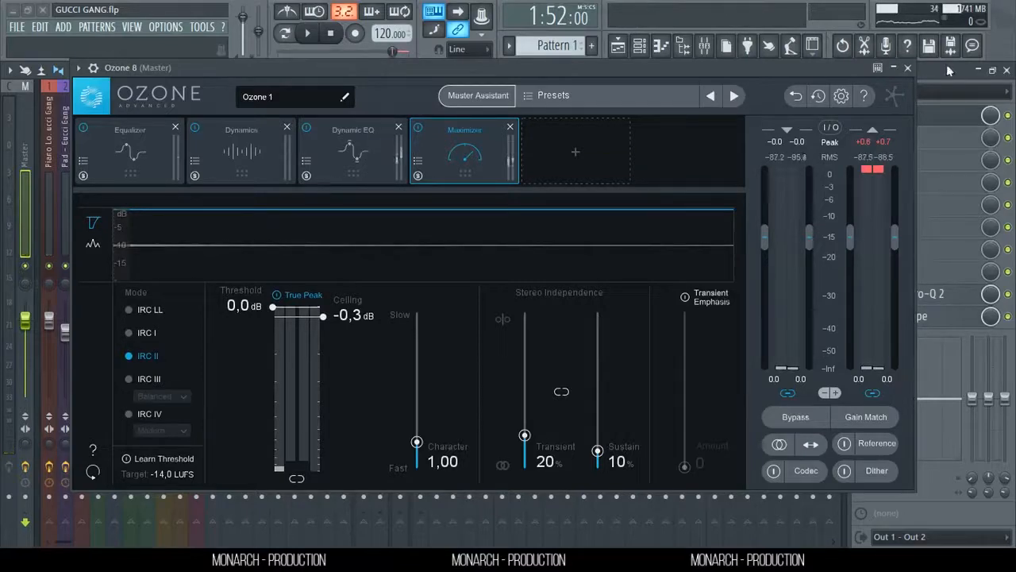
Step: Close the Ozone 8 window and check the effect slots of the Kick + Snare and Master tracks in the mixer
left_click(908, 68)
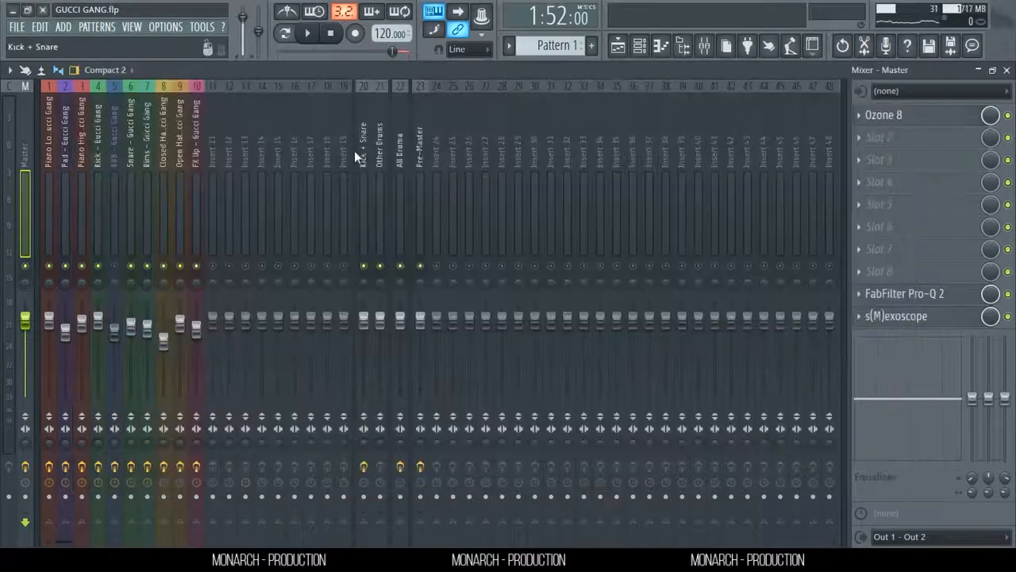
left_click(361, 153)
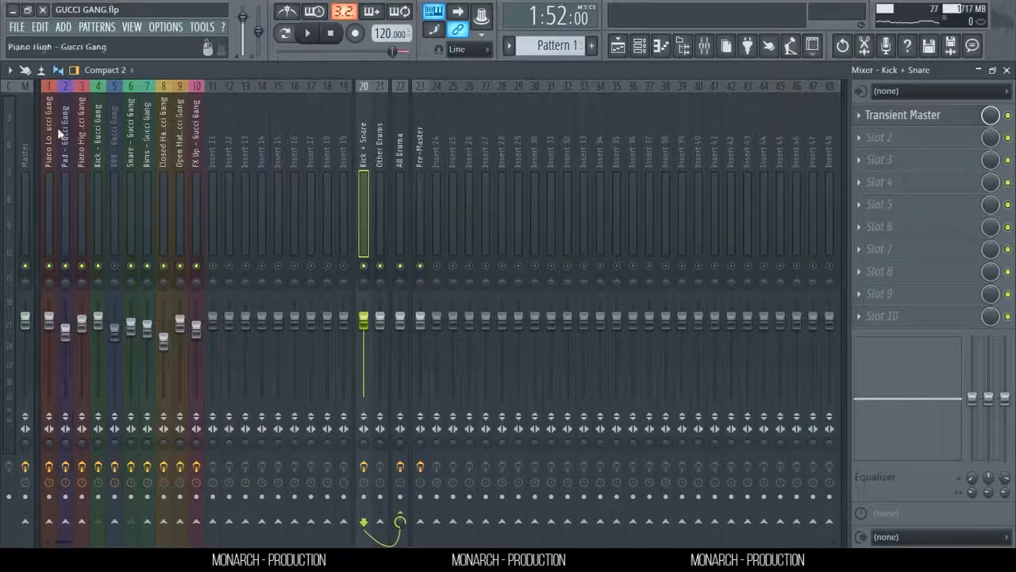
left_click(24, 148)
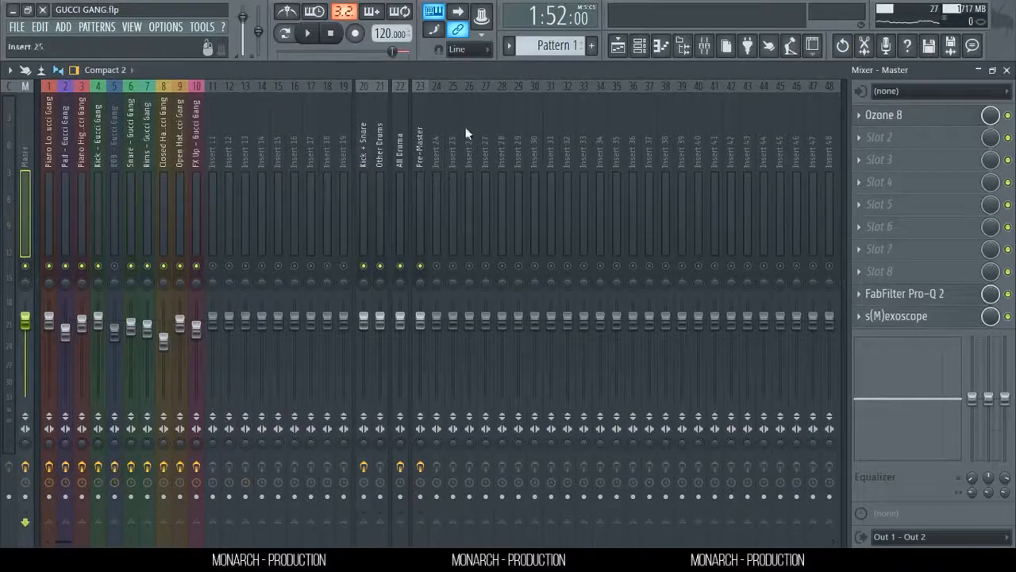
Step: Review the Equalizer, Dynamics, Dynamic EQ and Maximizer modules of Ozone 8 on the Master track and close its window
left_click(930, 119)
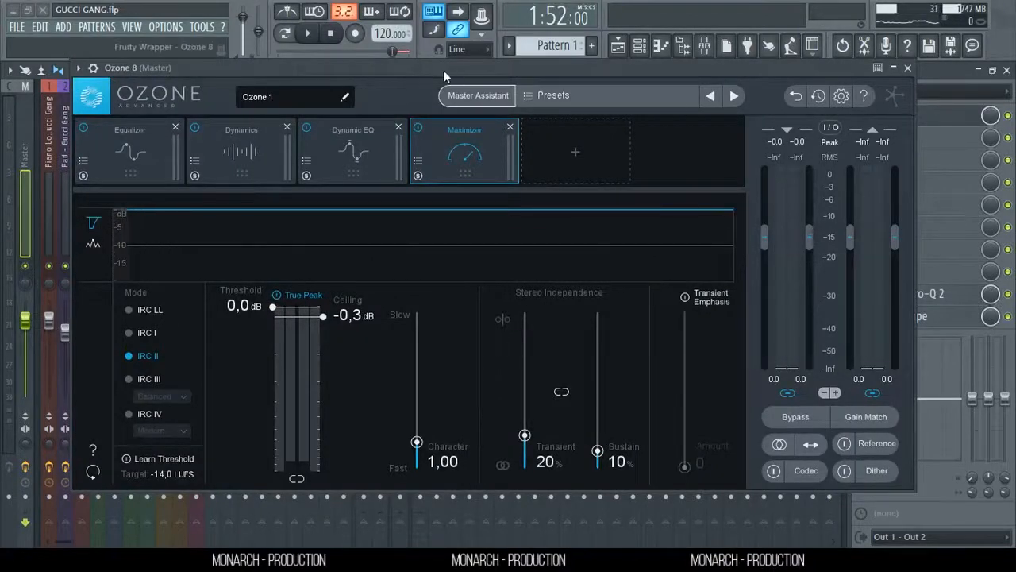
left_click(909, 69)
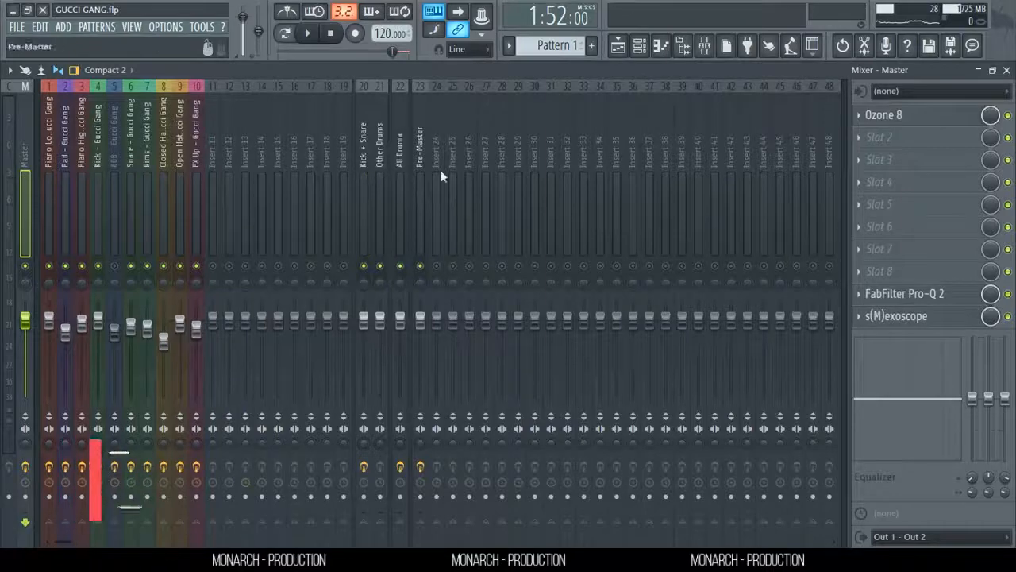
left_click(893, 117)
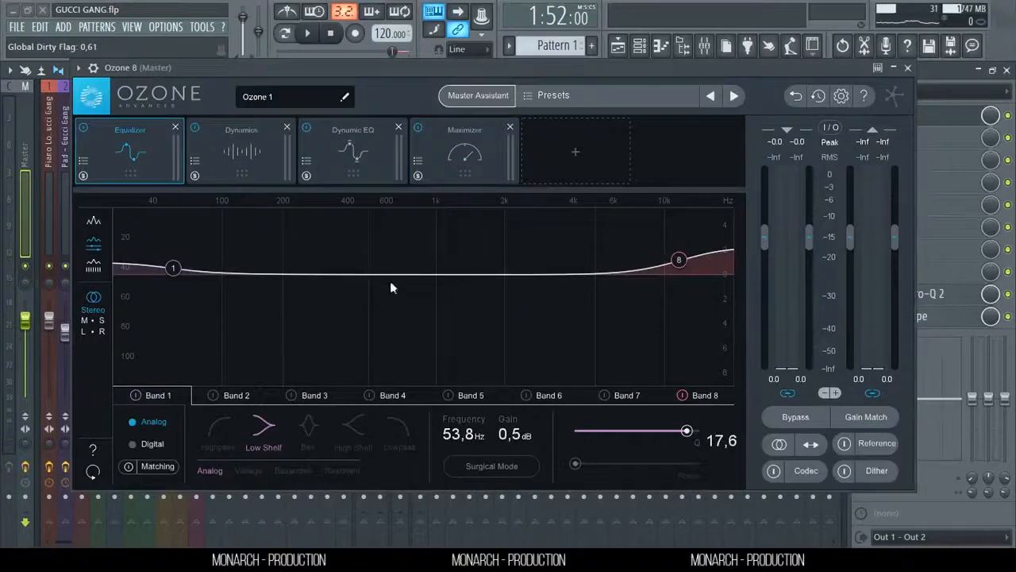
left_click(235, 153)
left_click(385, 164)
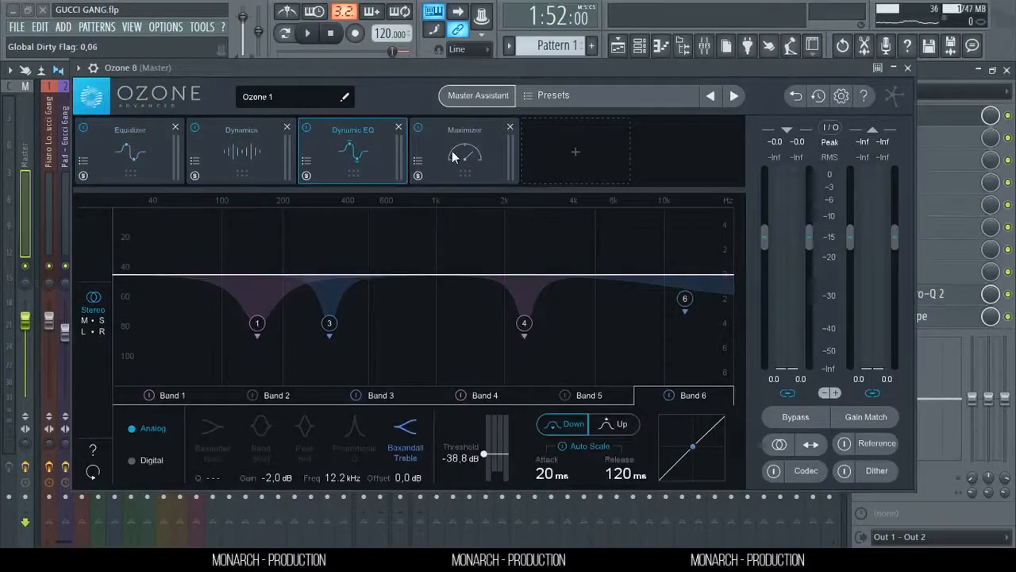
left_click(475, 162)
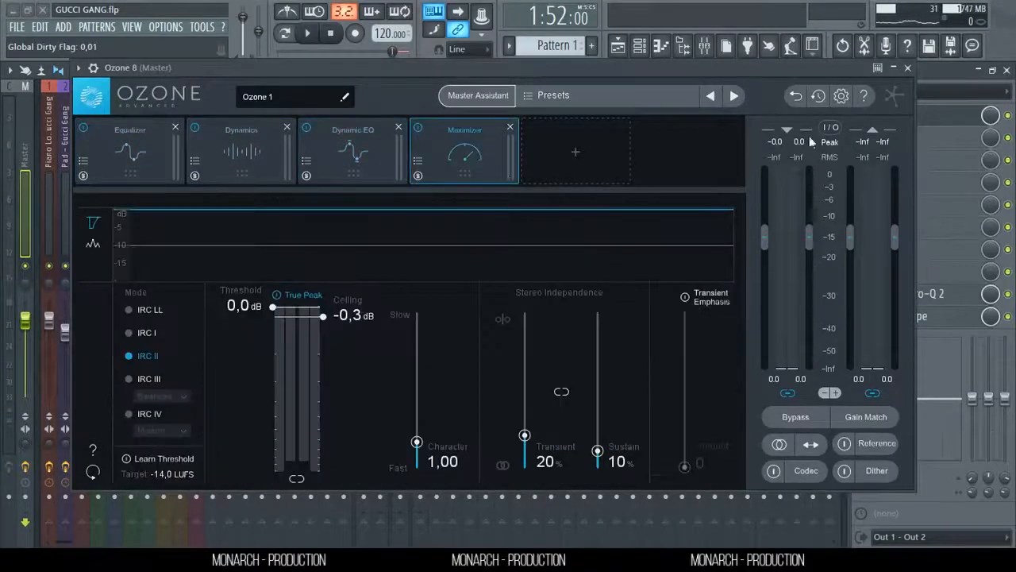
left_click(908, 67)
Step: Play the section with the Master's FabFilter Pro-Q 2 analyzer open, switch the Ozone 8 slot off and on to compare, and stop playback
key("space")
left_click(962, 293)
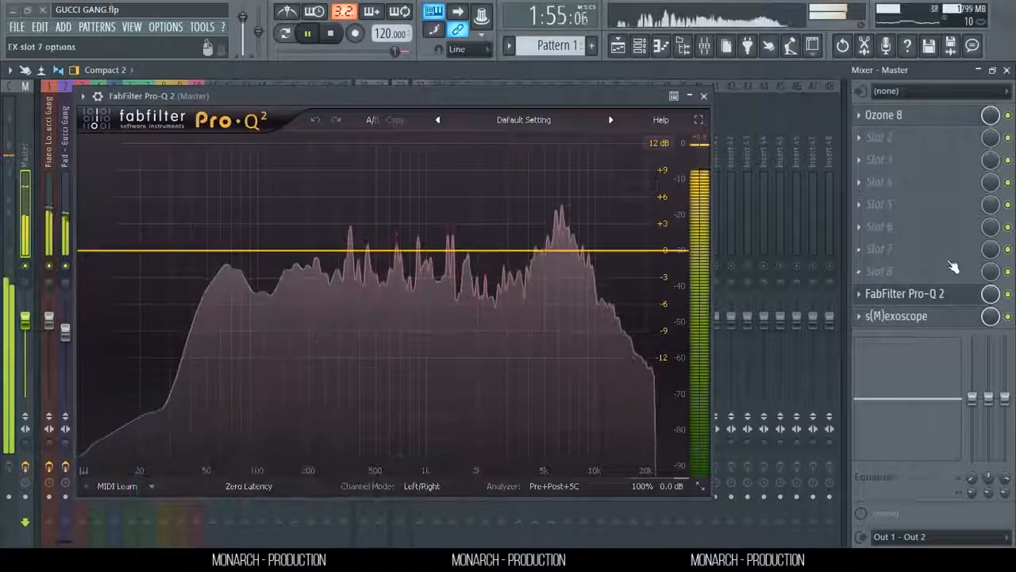
left_click(1008, 115)
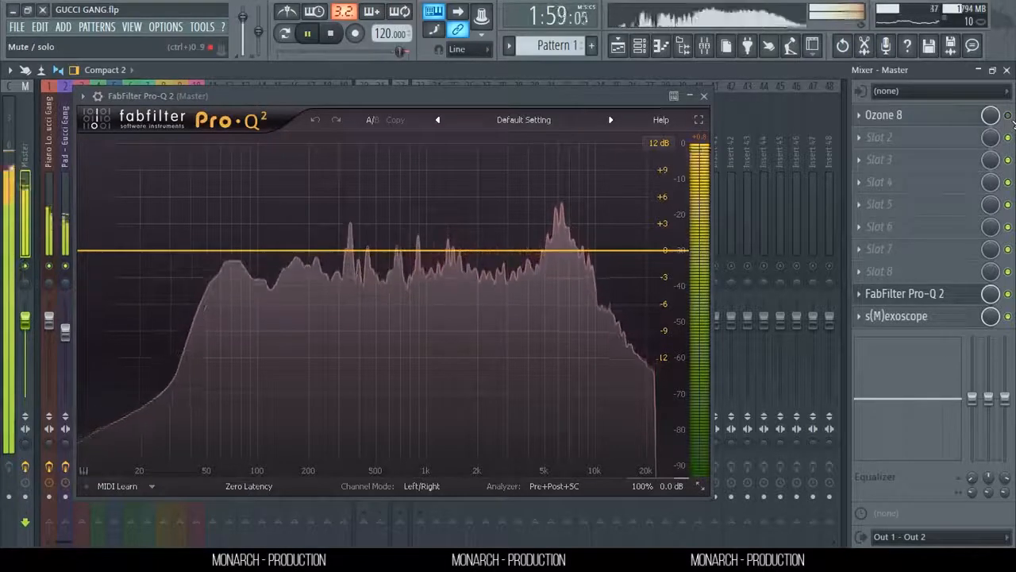
left_click(1010, 118)
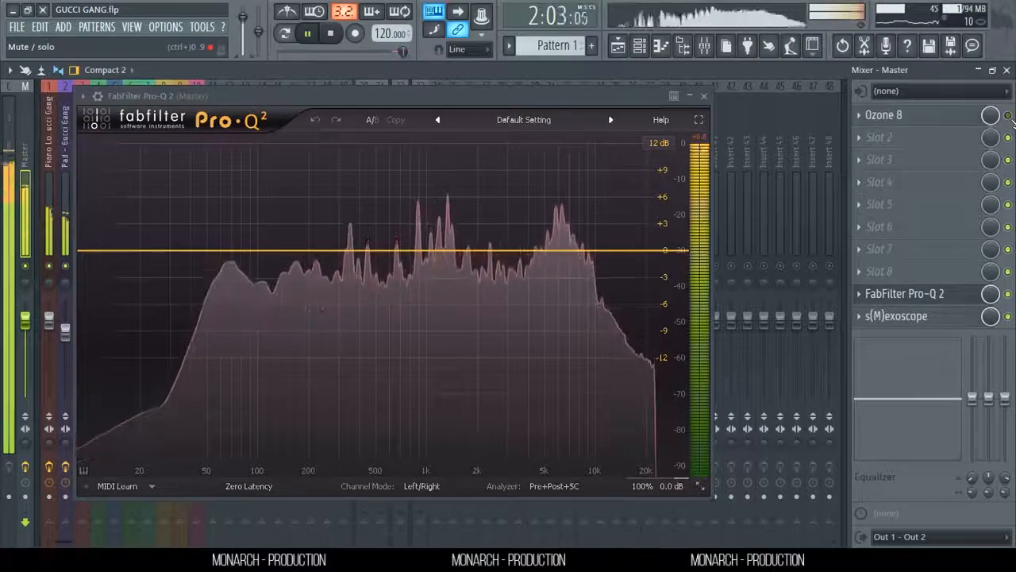
left_click(707, 97)
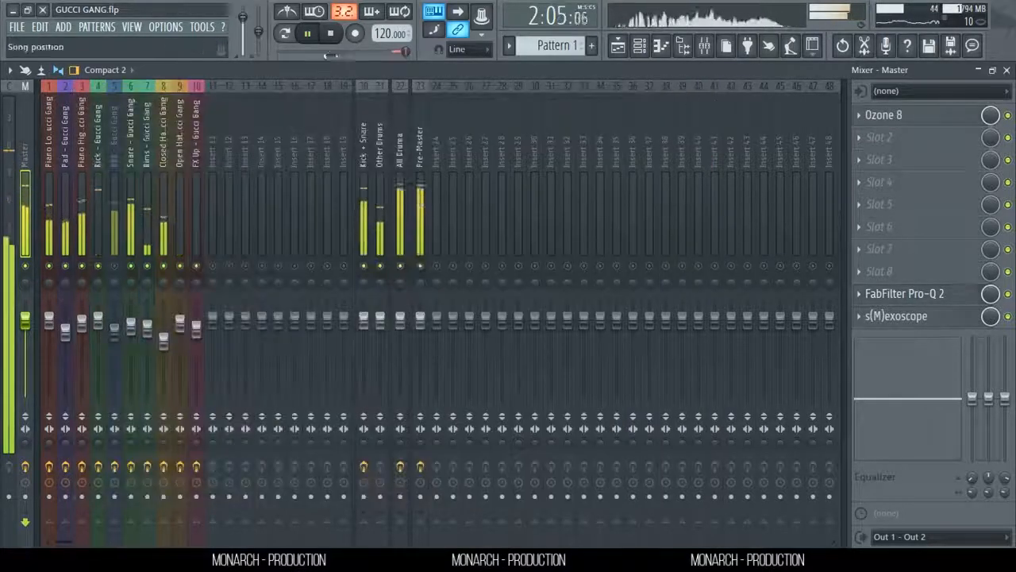
left_click(330, 34)
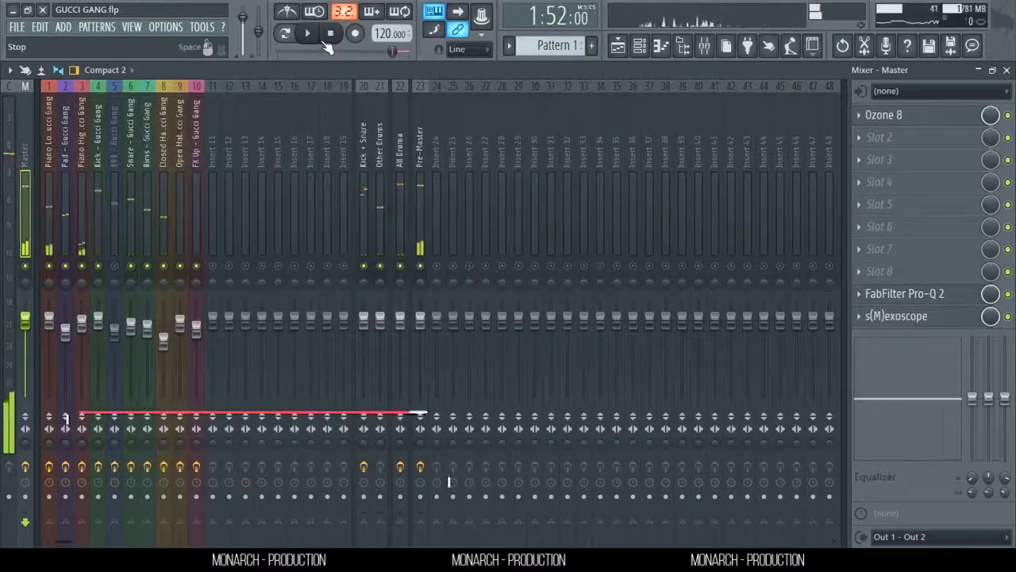